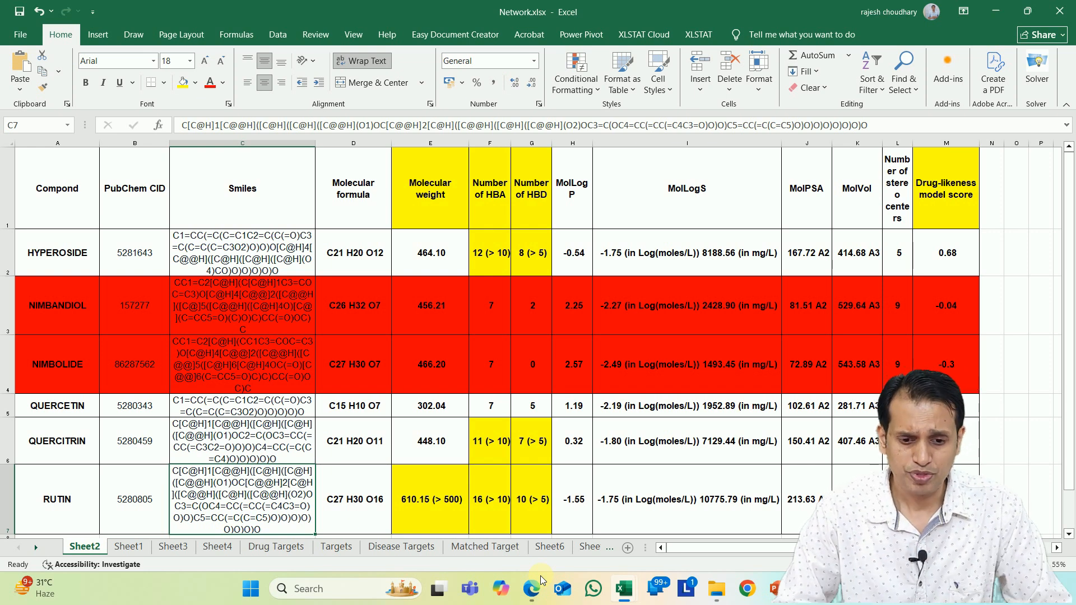
View Sheet6 and Sheet7 of the Network workbook, and bring up the enrichment.csv workbook.
left_click(541, 551)
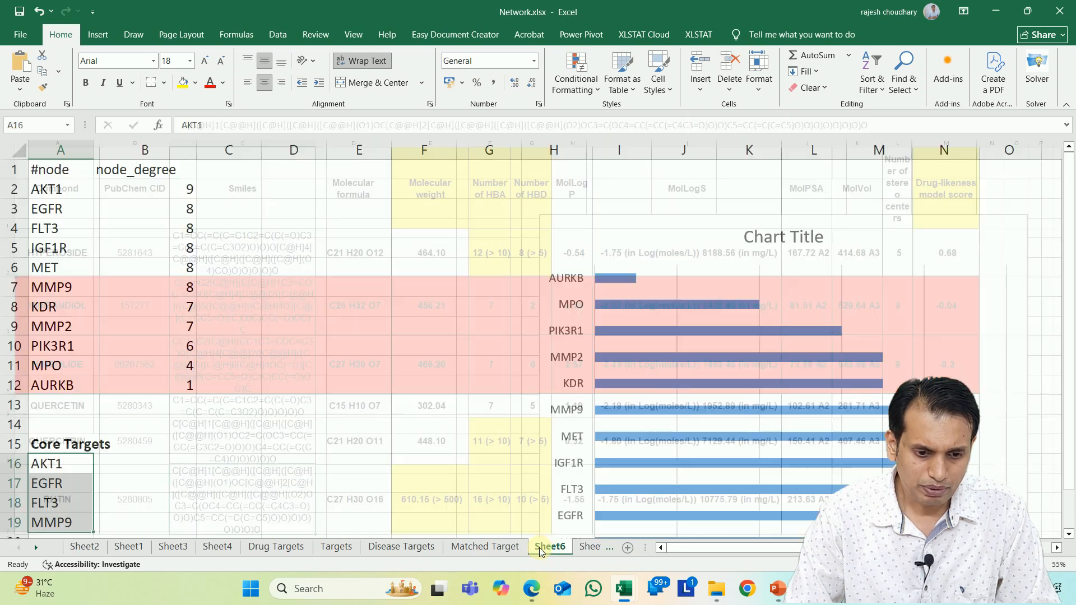
left_click(590, 547)
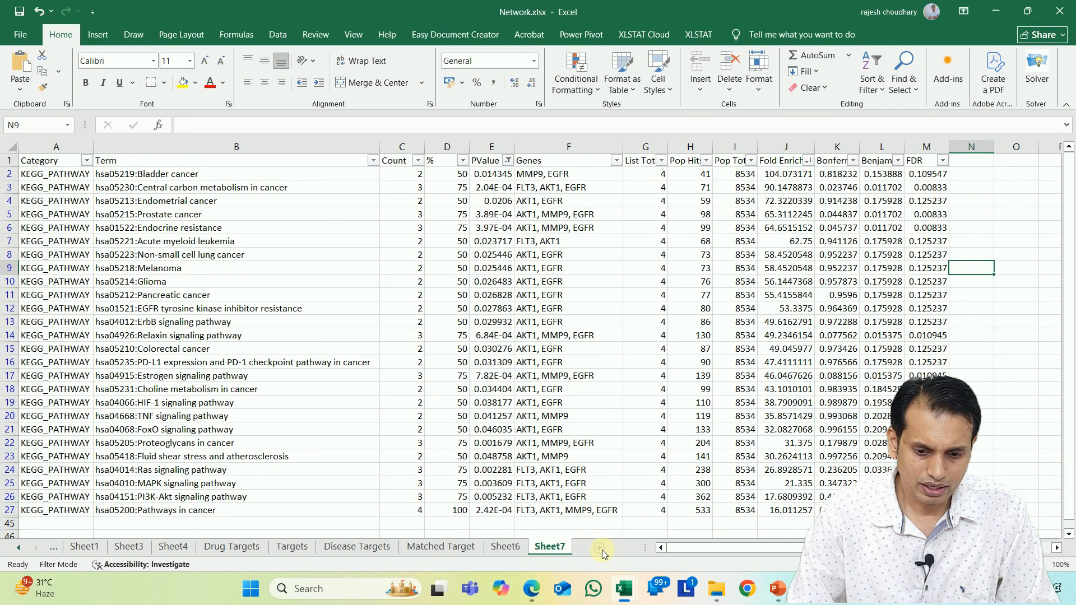
left_click(634, 594)
left_click(746, 538)
scroll(474, 408, "up", 4)
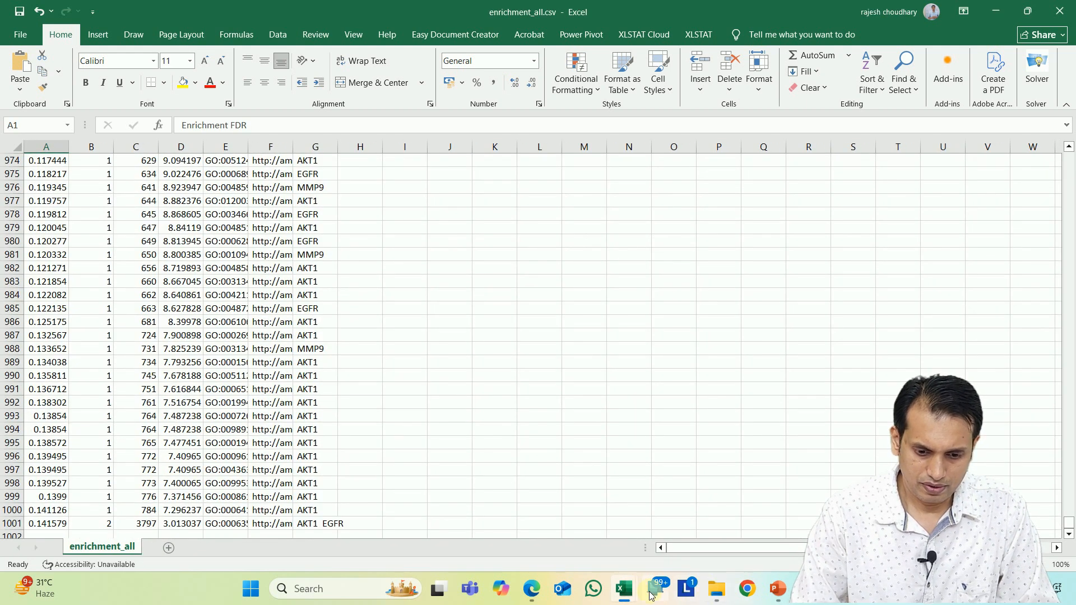
mouse_move(624, 590)
left_click(623, 524)
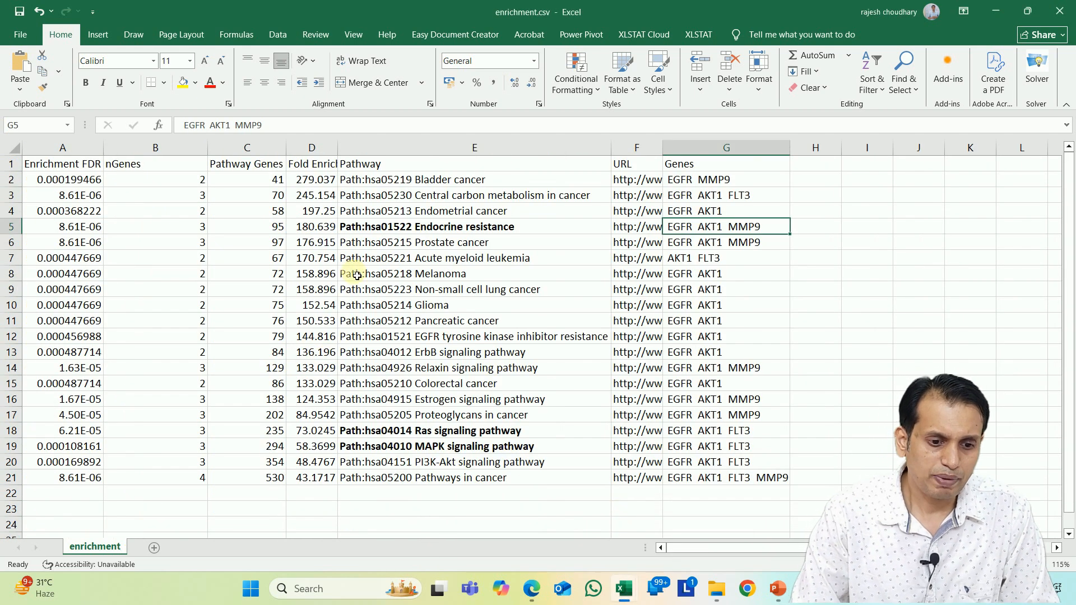
Delete the URL column from the enrichment sheet.
left_click(350, 227)
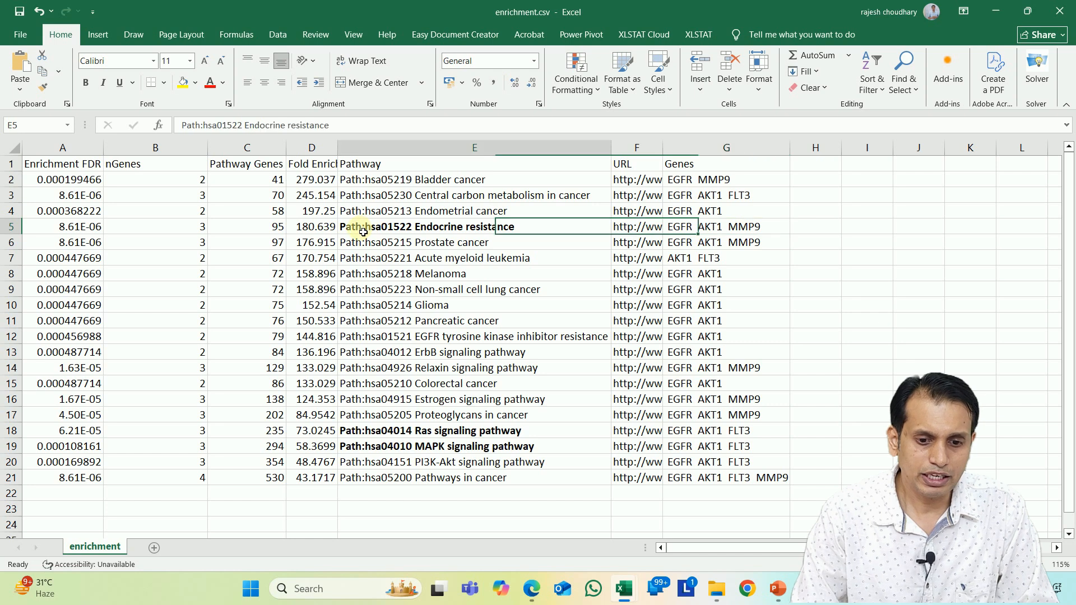
key("shift+Down")
right_click(637, 148)
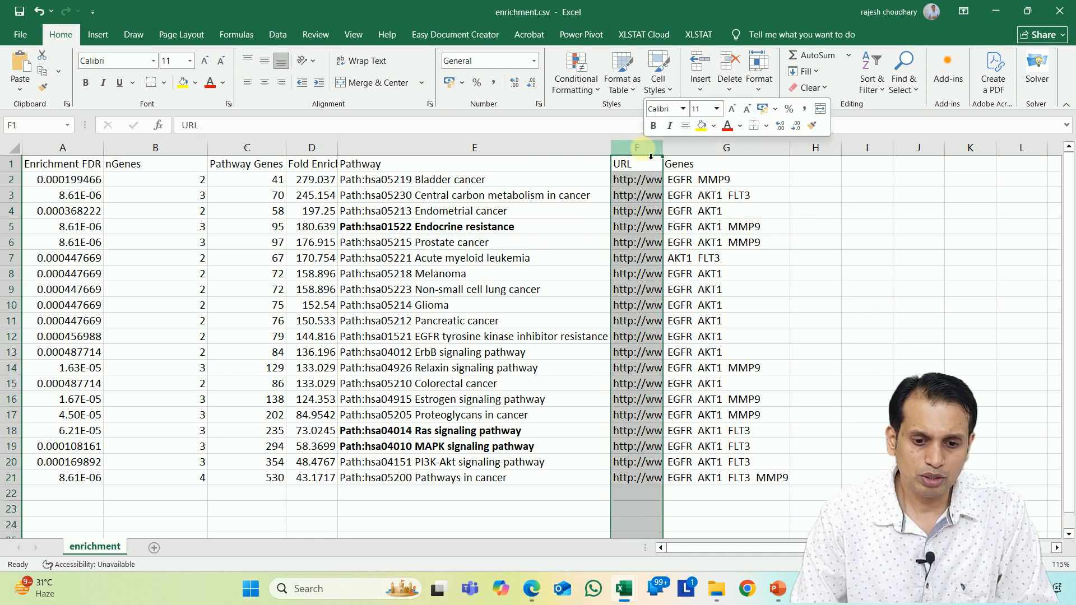
left_click(672, 287)
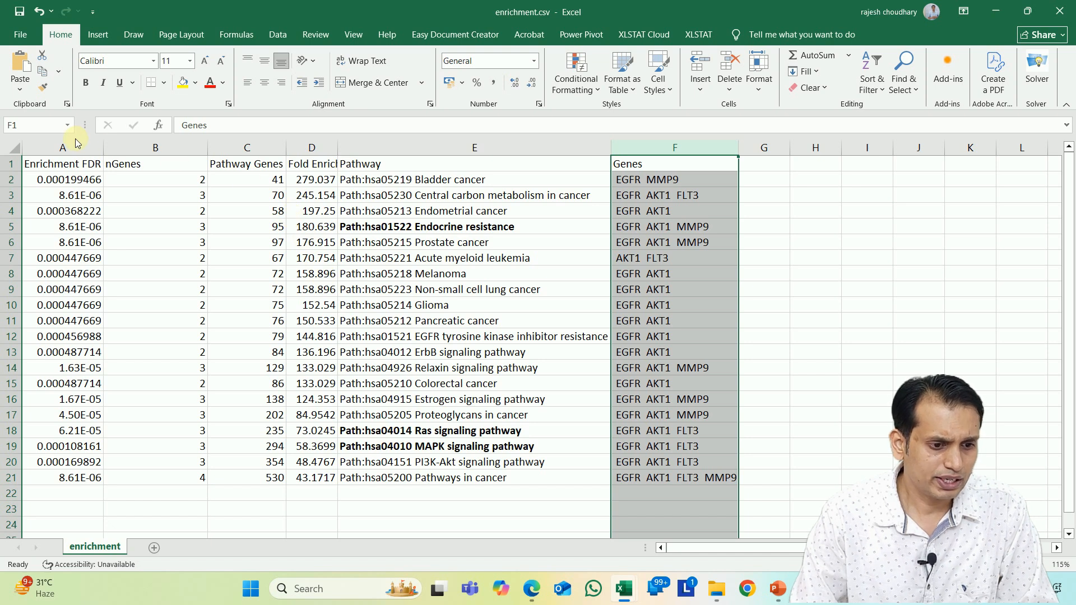
Delete the Enrichment FDR, nGenes, Pathway Genes and Fold Enrichment columns, keeping only Pathway and Genes.
left_click_drag(78, 143, 230, 160)
right_click(233, 161)
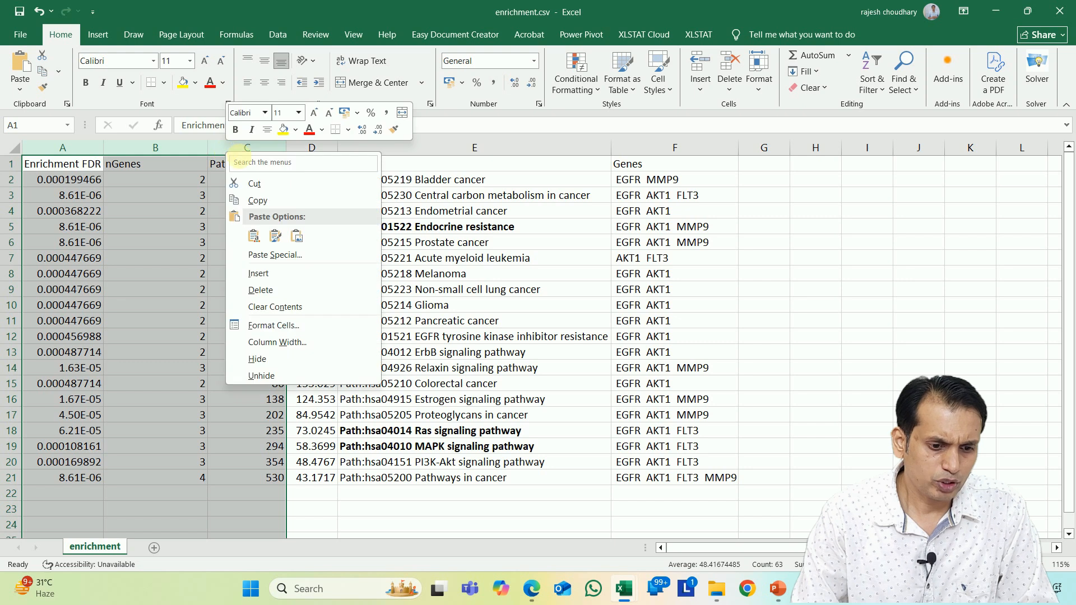
left_click(287, 291)
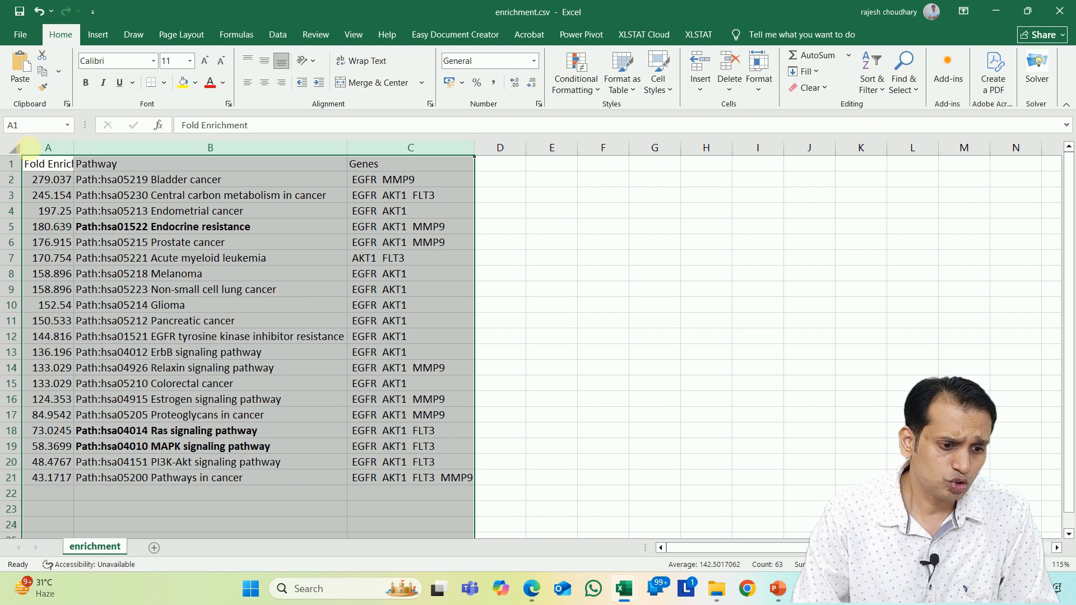
left_click(58, 148)
right_click(61, 149)
left_click(94, 286)
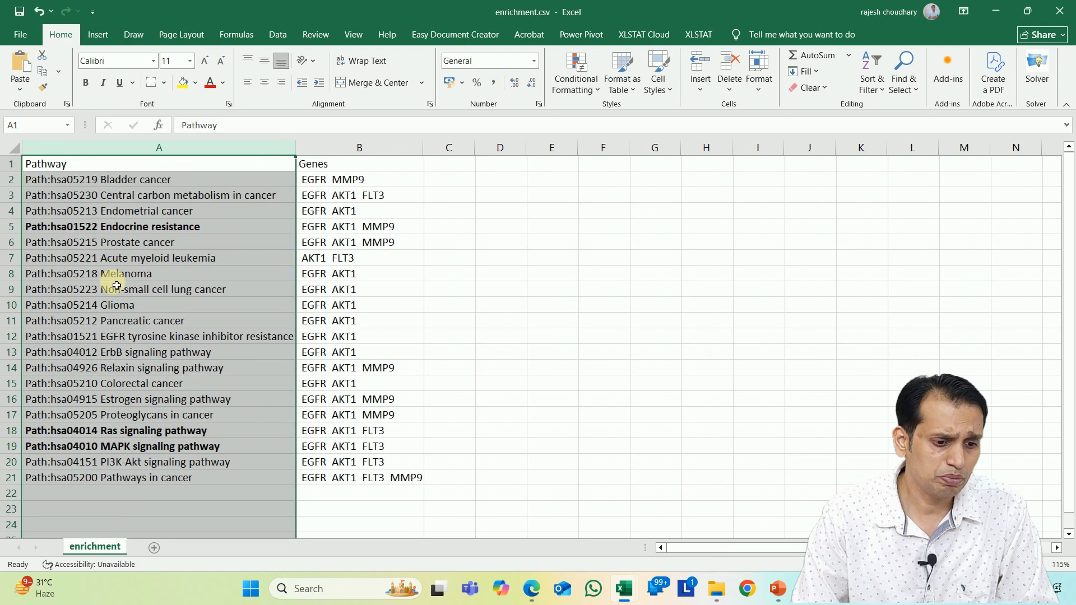
left_click(594, 338)
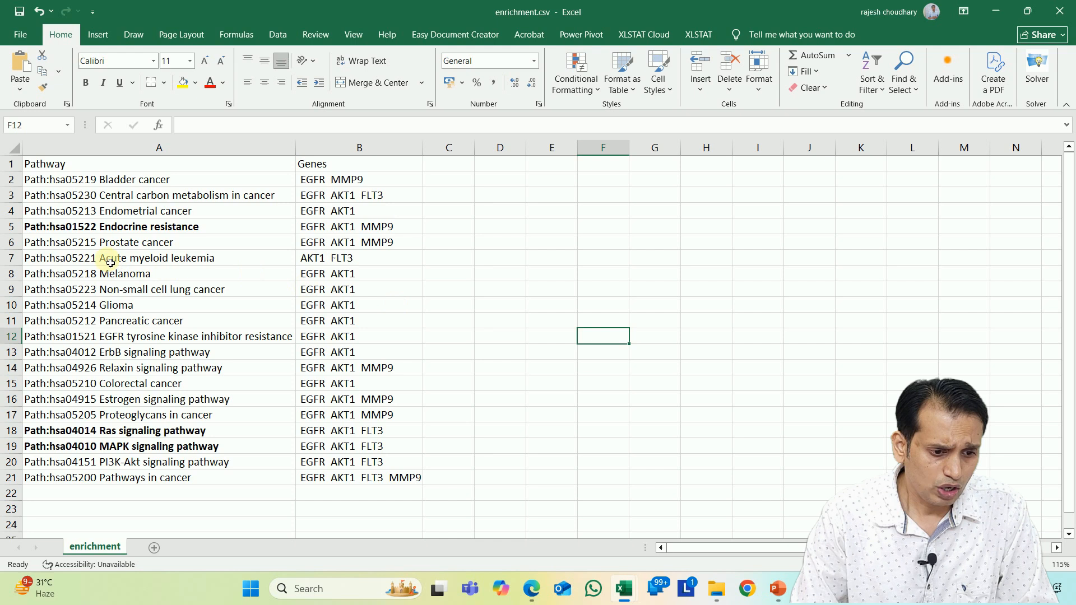
Delete rows 6 to 17, from Prostate cancer through Proteoglycans in cancer.
left_click(118, 228)
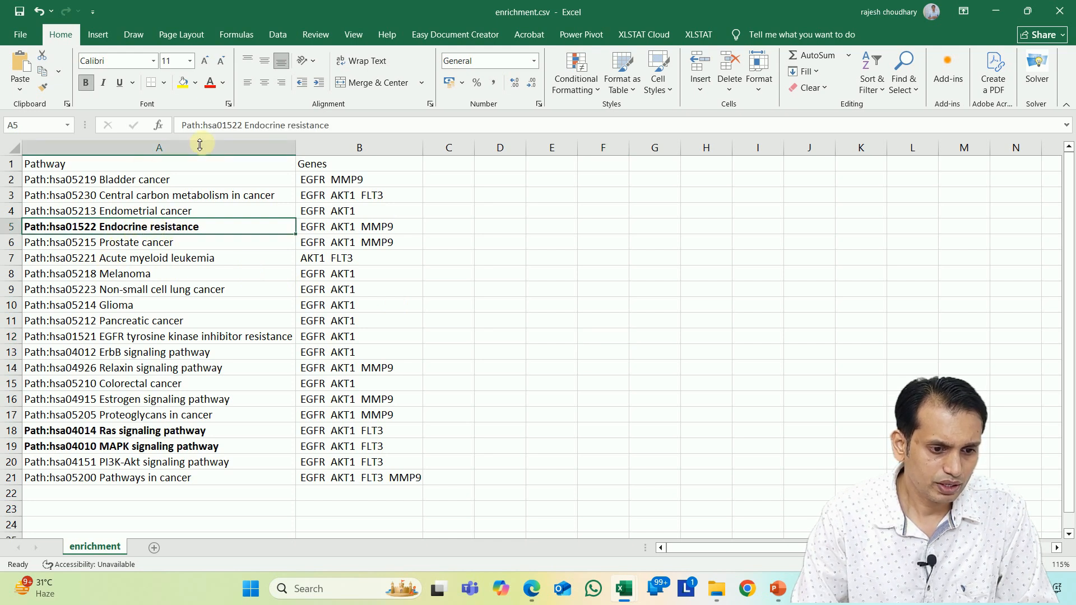
left_click_drag(8, 242, 5, 413)
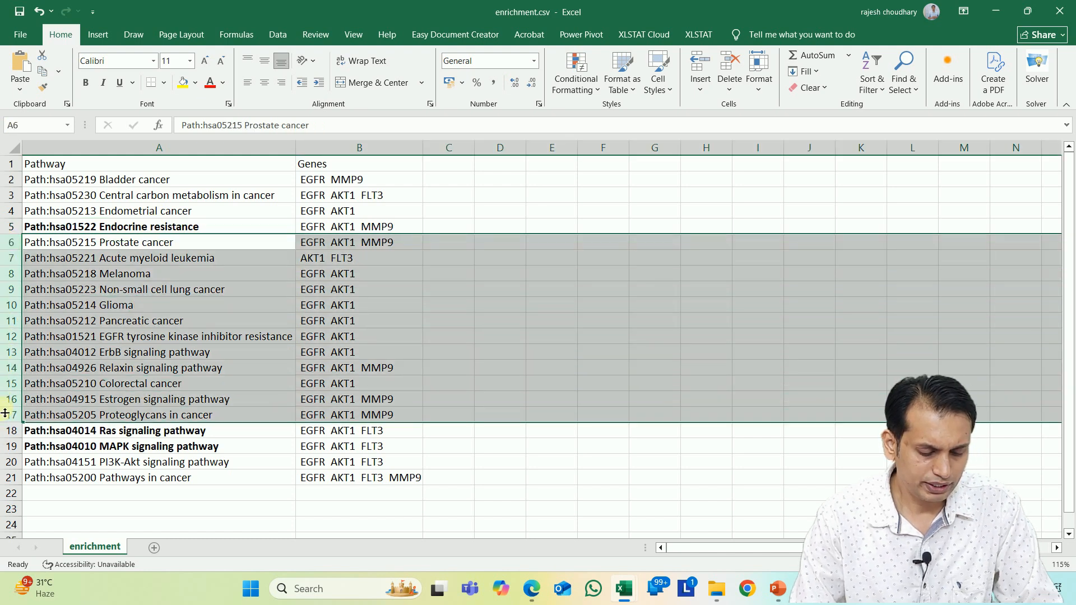
key("ctrl+c")
right_click(5, 413)
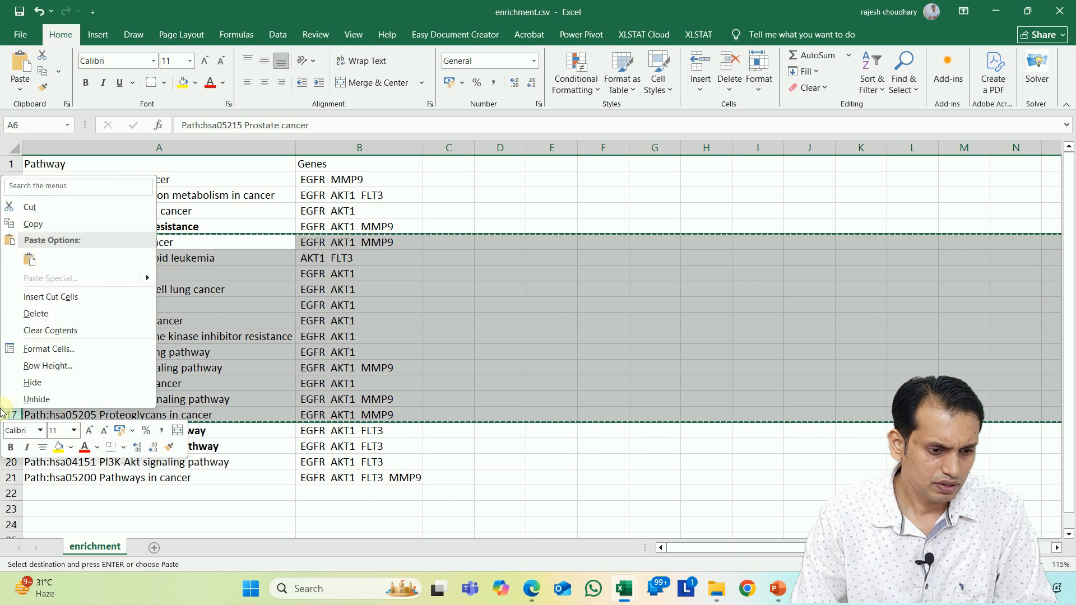
left_click(78, 314)
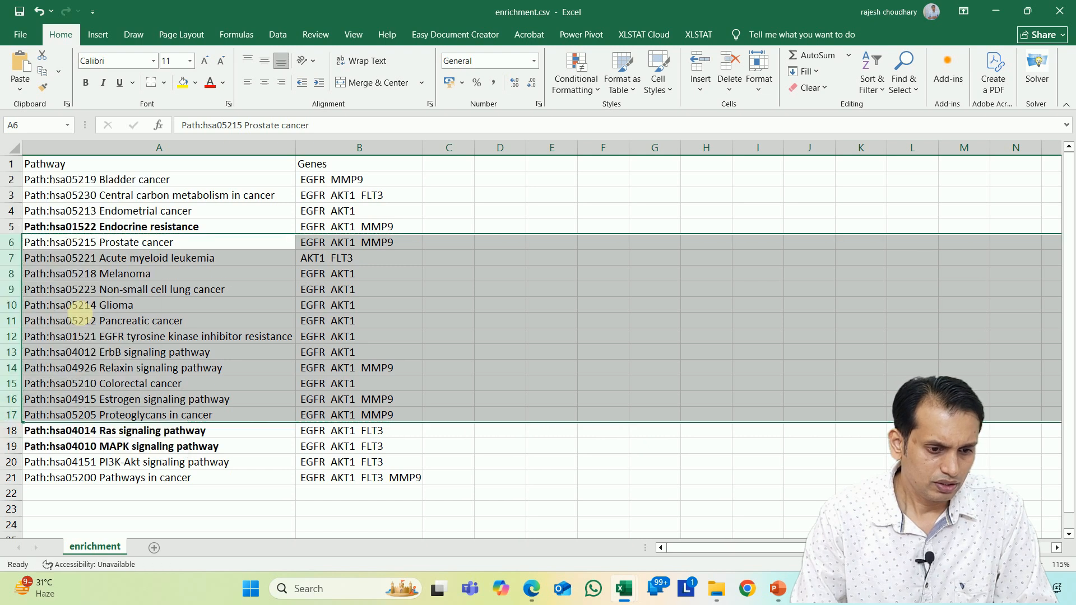
left_click_drag(8, 273, 9, 289)
right_click(8, 289)
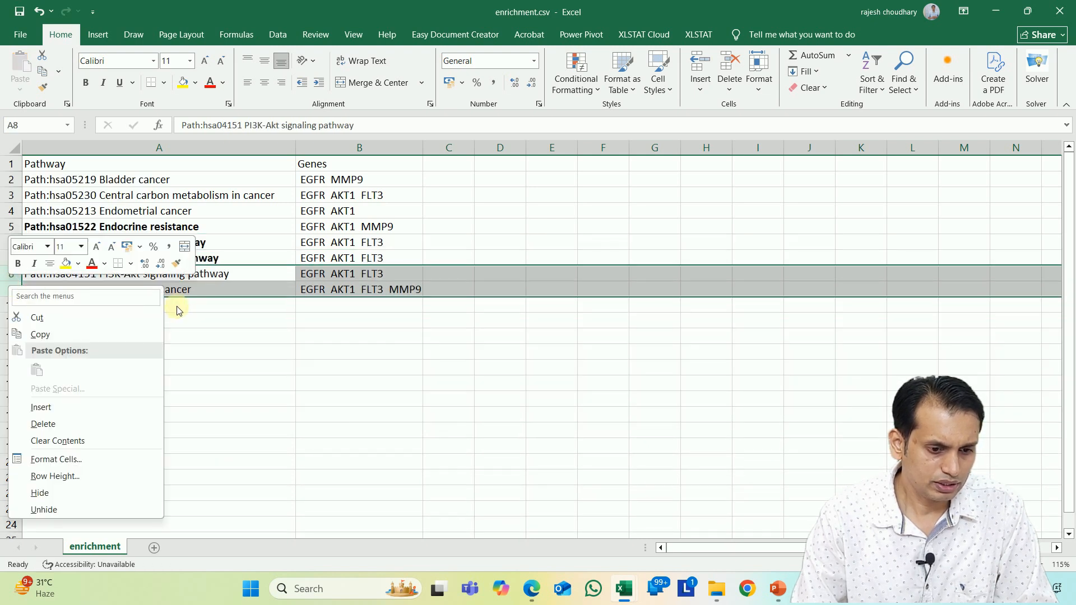
key("Escape")
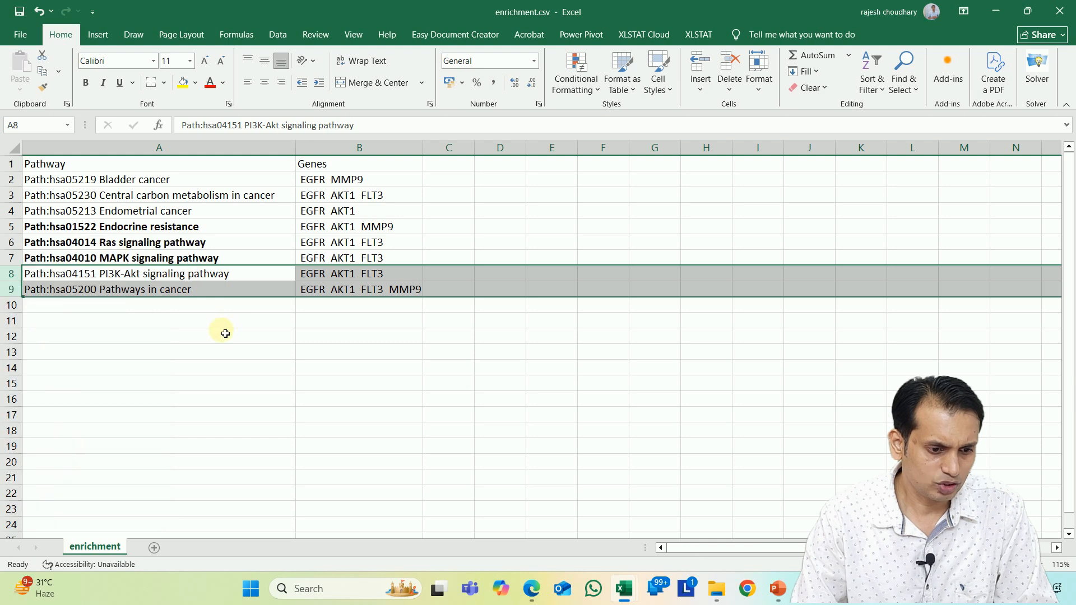
right_click(10, 276)
key("Escape")
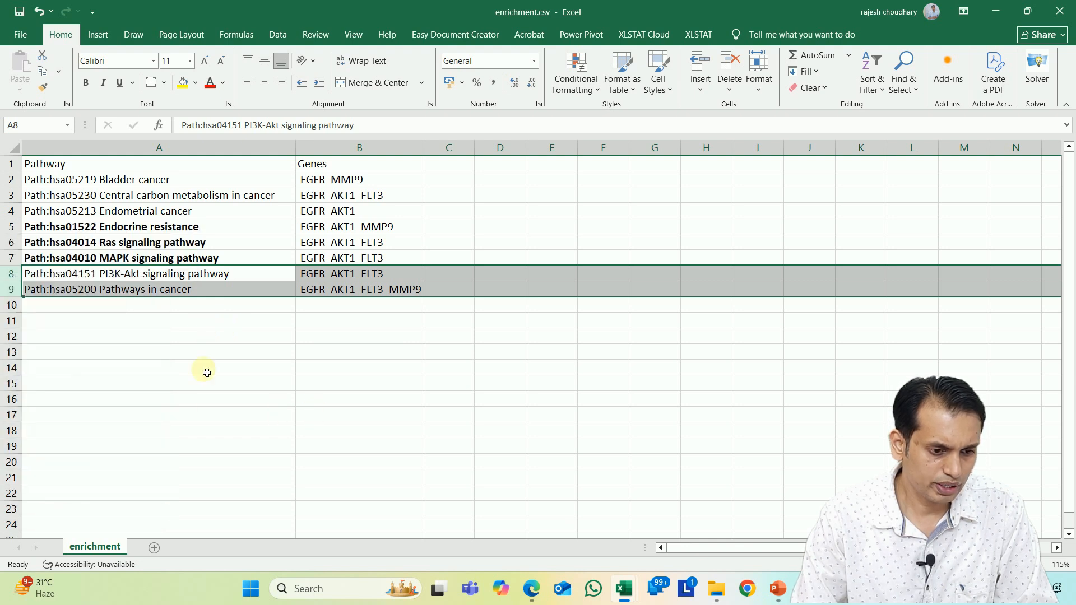
Make the PI3K-Akt signaling pathway cell bold and delete the Pathways in cancer row.
left_click(70, 274)
key("ctrl+b")
left_click_drag(11, 274, 18, 298)
right_click(15, 292)
left_click(42, 430)
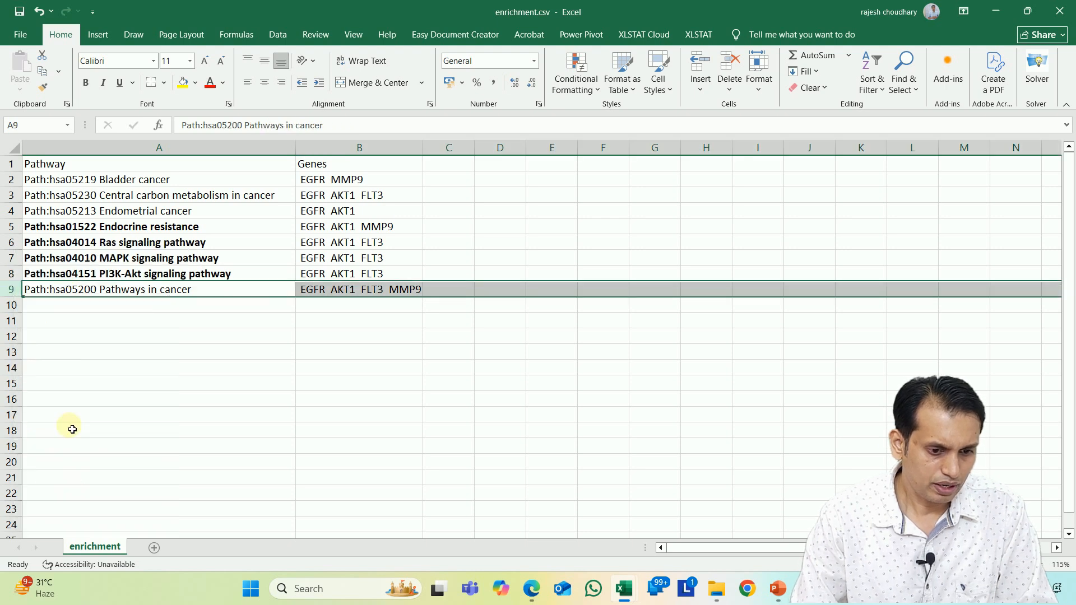
Delete the Bladder cancer, Central carbon metabolism in cancer and Endometrial cancer rows.
left_click_drag(11, 179, 11, 211)
right_click(11, 211)
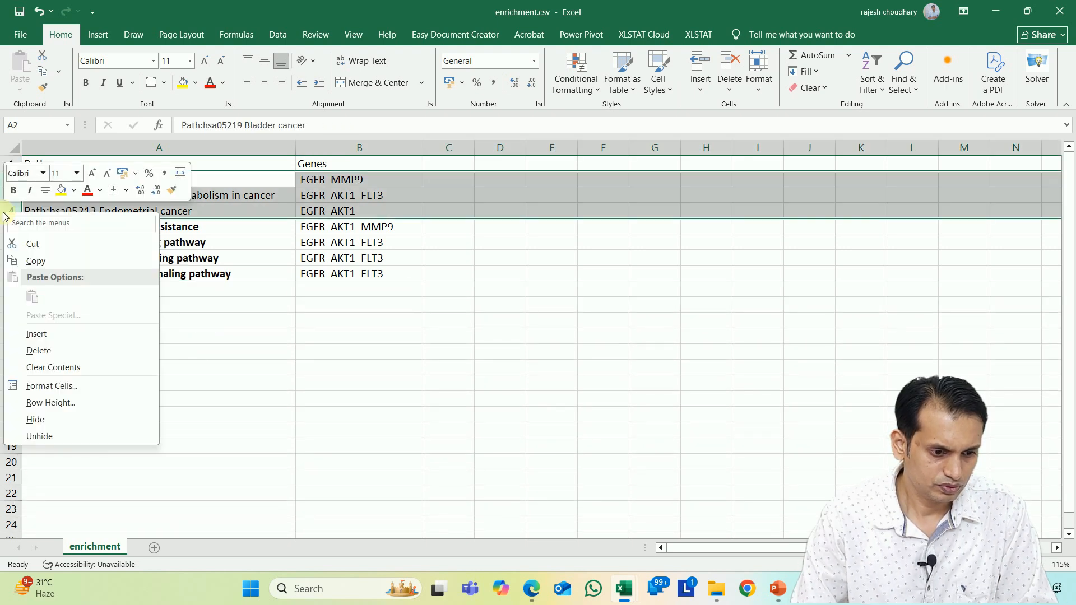
left_click(55, 350)
left_click(449, 387)
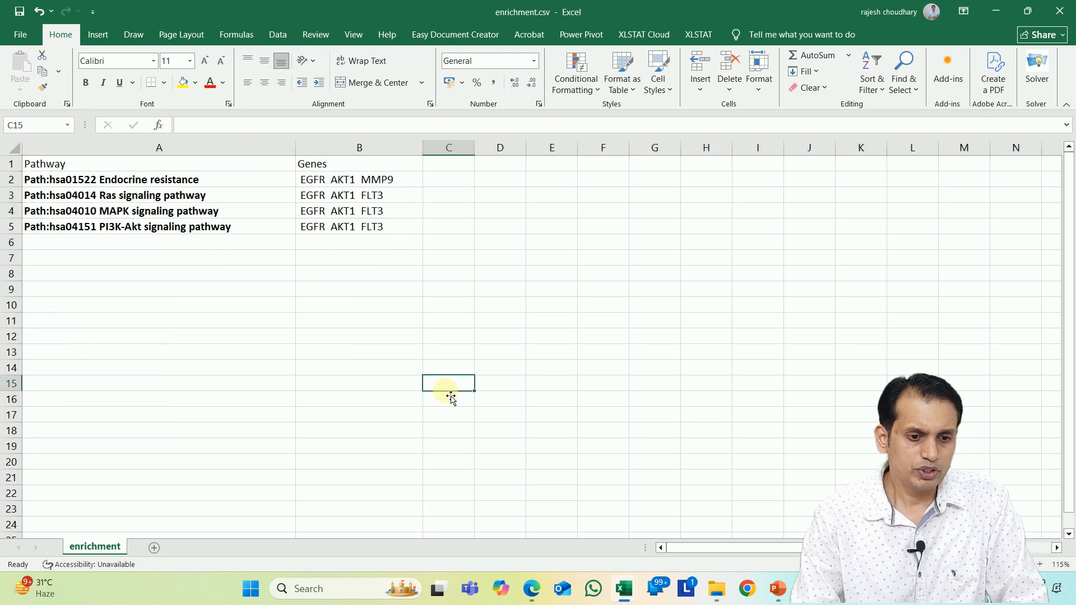
Add a new worksheet and copy the pathway name "Endocrine resistance" without its ID into cell A1.
left_click_drag(342, 179, 336, 228)
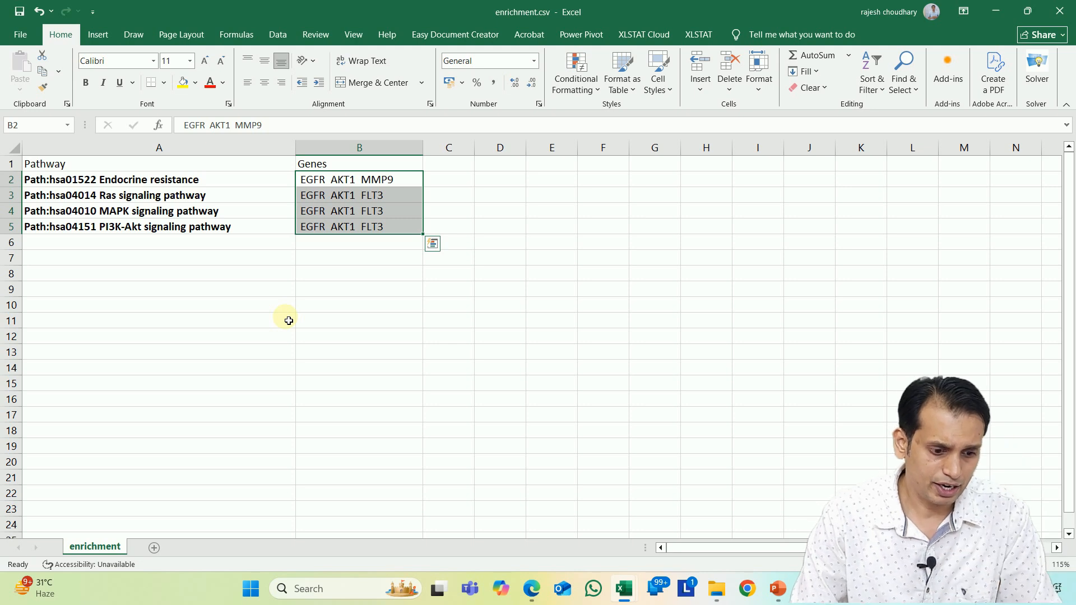
left_click(154, 548)
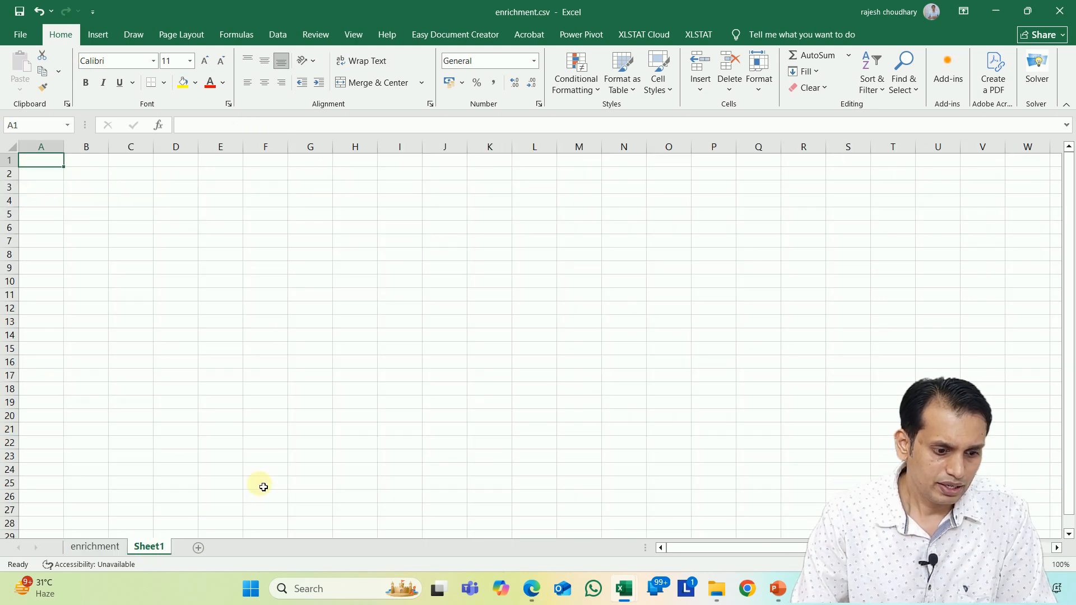
left_click(102, 548)
left_click(168, 350)
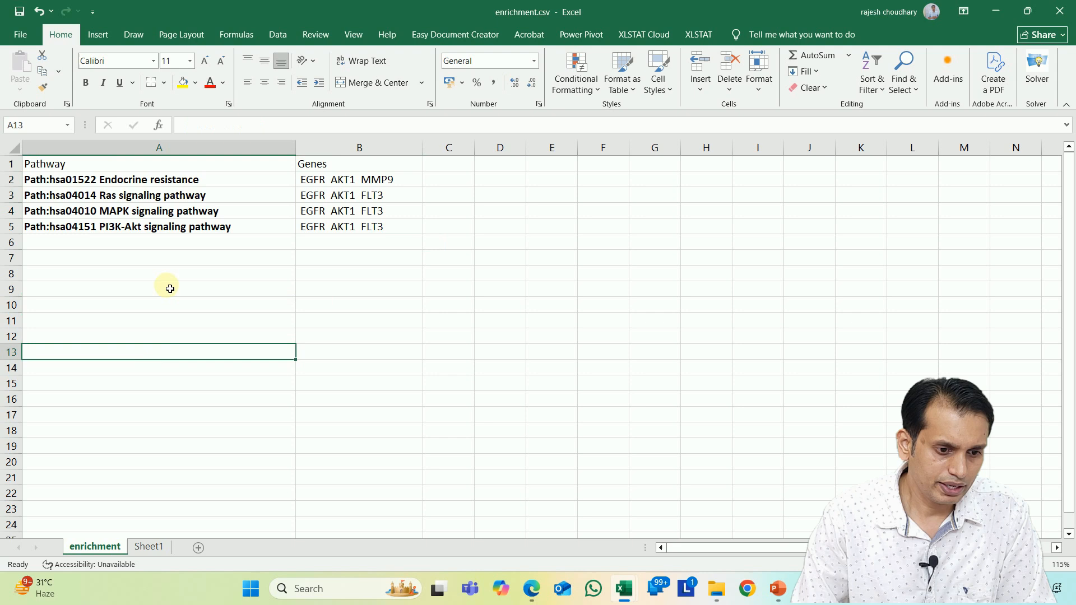
left_click(148, 180)
left_click_drag(245, 125, 331, 125)
left_click(148, 547)
key("ctrl+v")
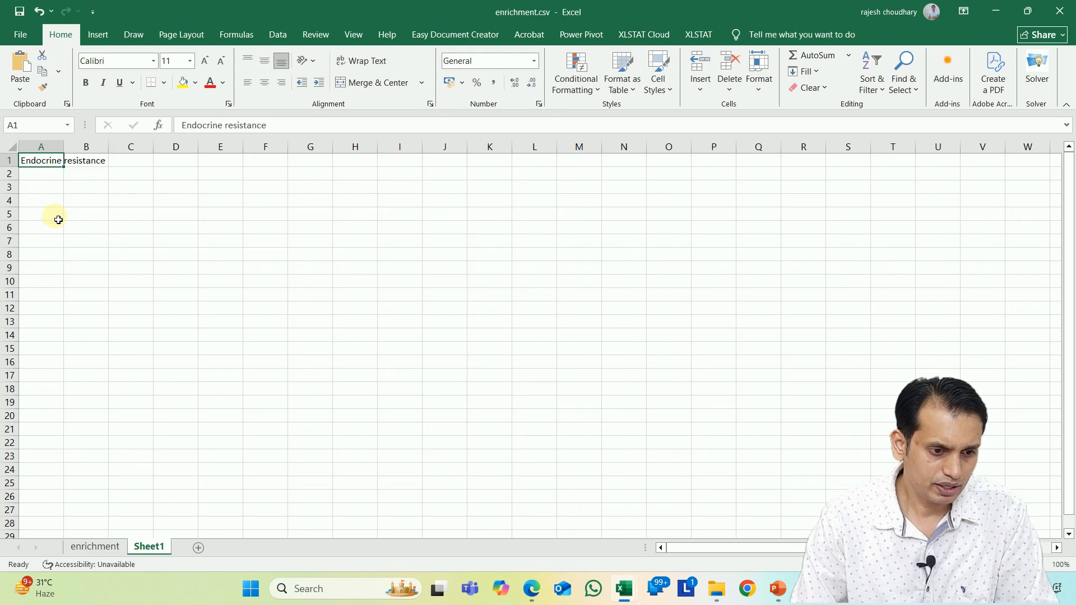
Widen column A of the new sheet to fit the full pathway name.
left_click_drag(64, 148, 94, 148)
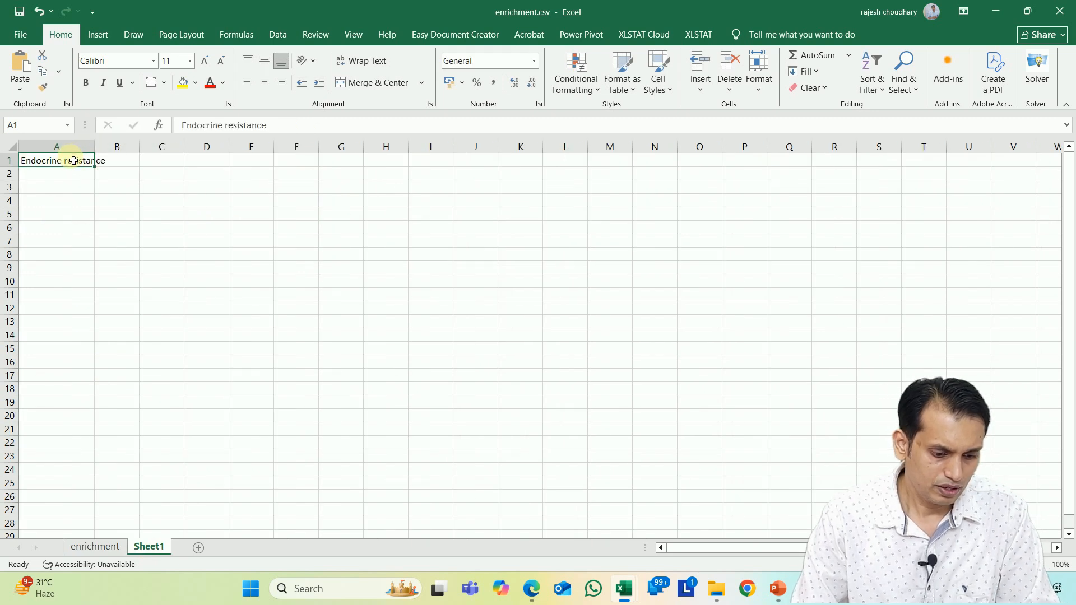
key("ctrl+c")
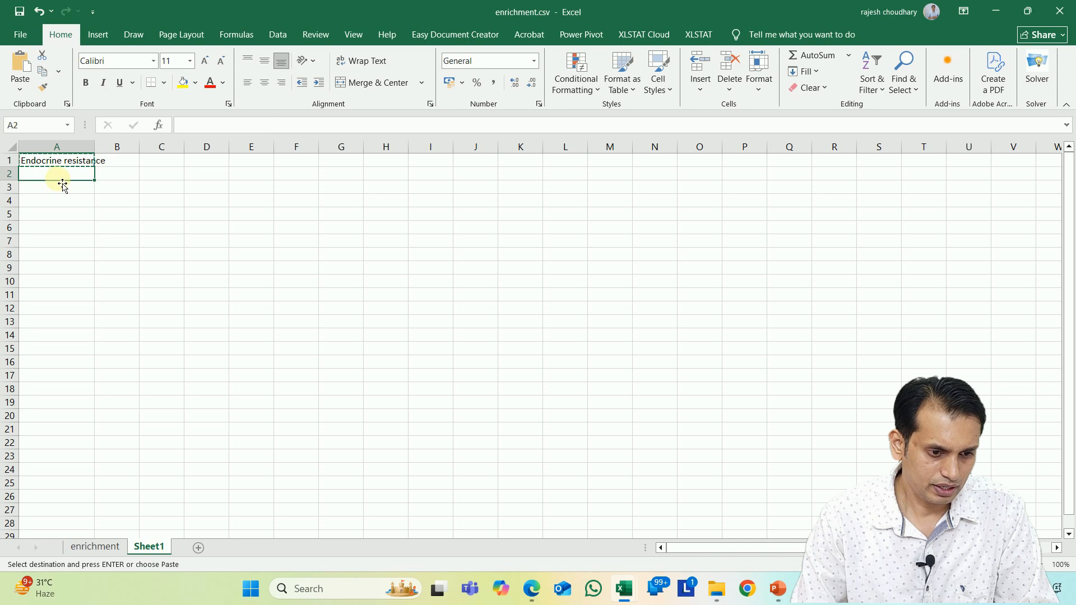
left_click(149, 183)
left_click_drag(96, 145, 110, 145)
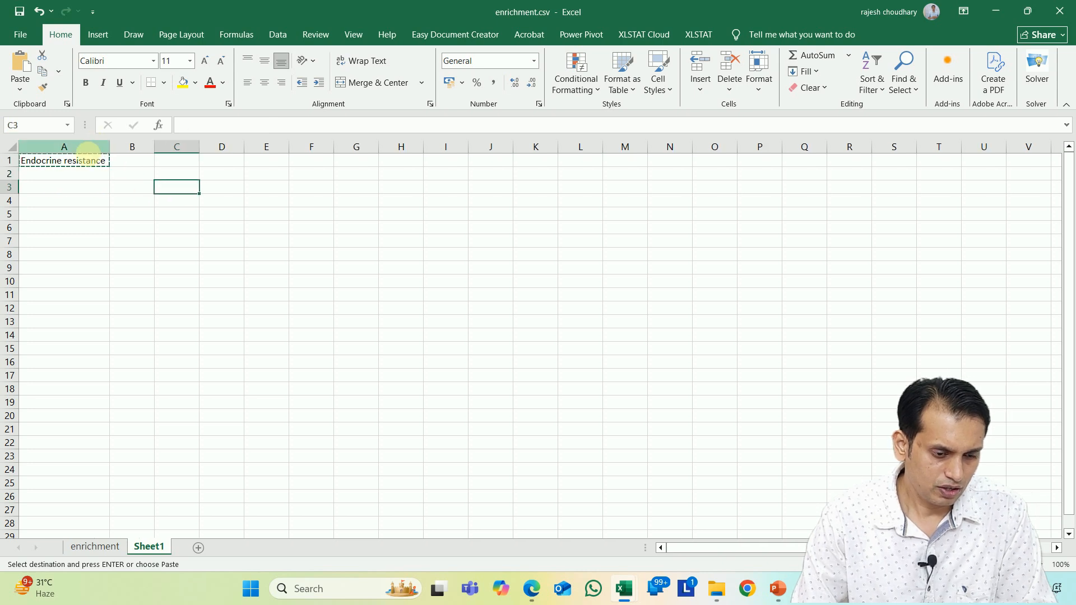
left_click(117, 186)
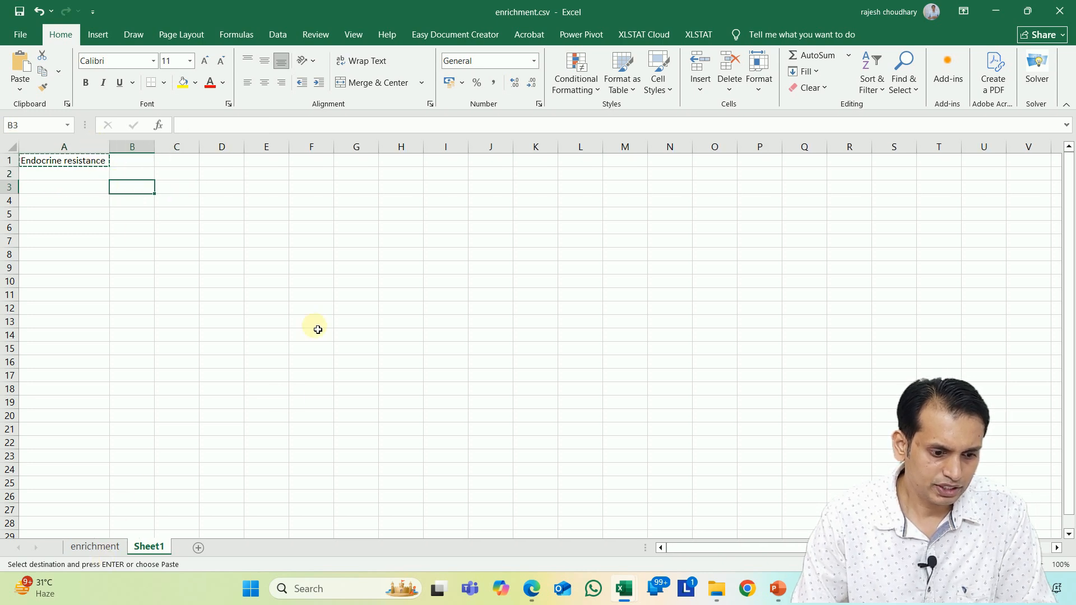
Try to copy the Endocrine resistance gene list from the enrichment sheet into cell B1 of Sheet1.
left_click(96, 547)
left_click(362, 287)
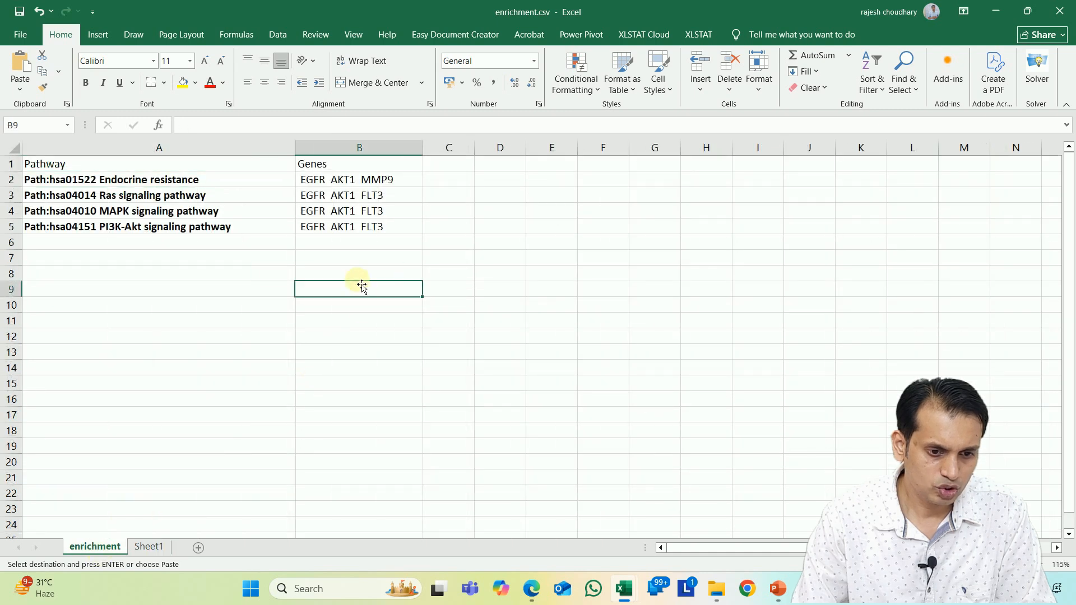
left_click(320, 182)
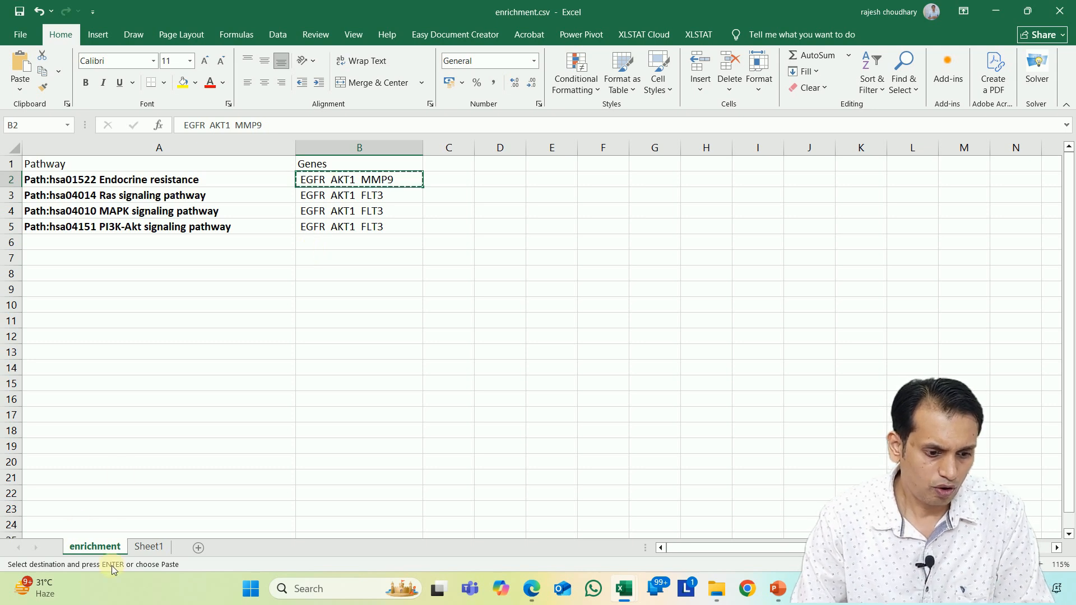
left_click(148, 547)
left_click(135, 161)
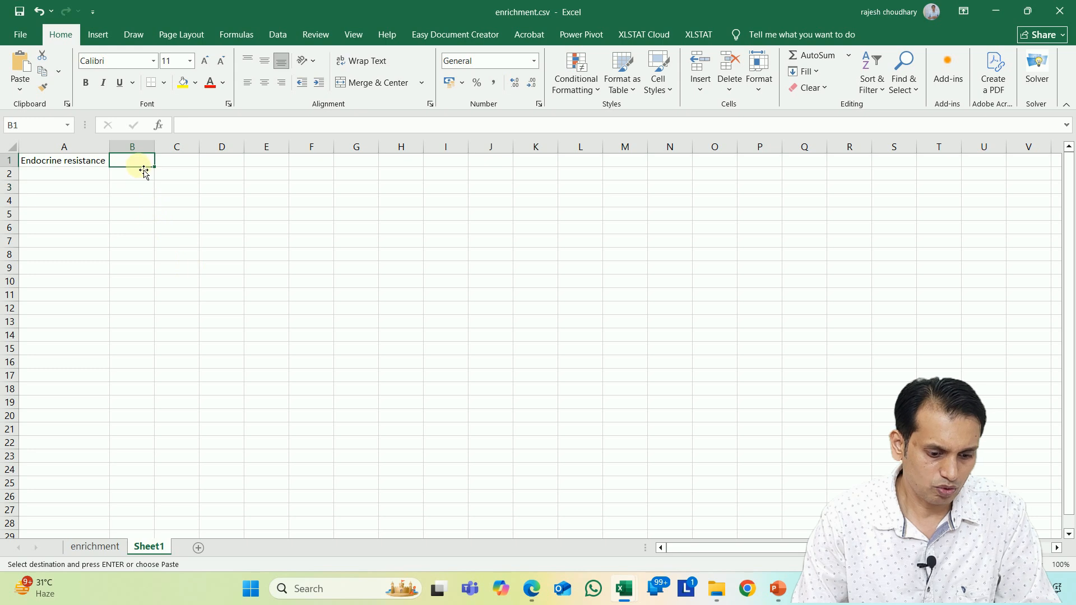
key("ctrl+v")
left_click(187, 275)
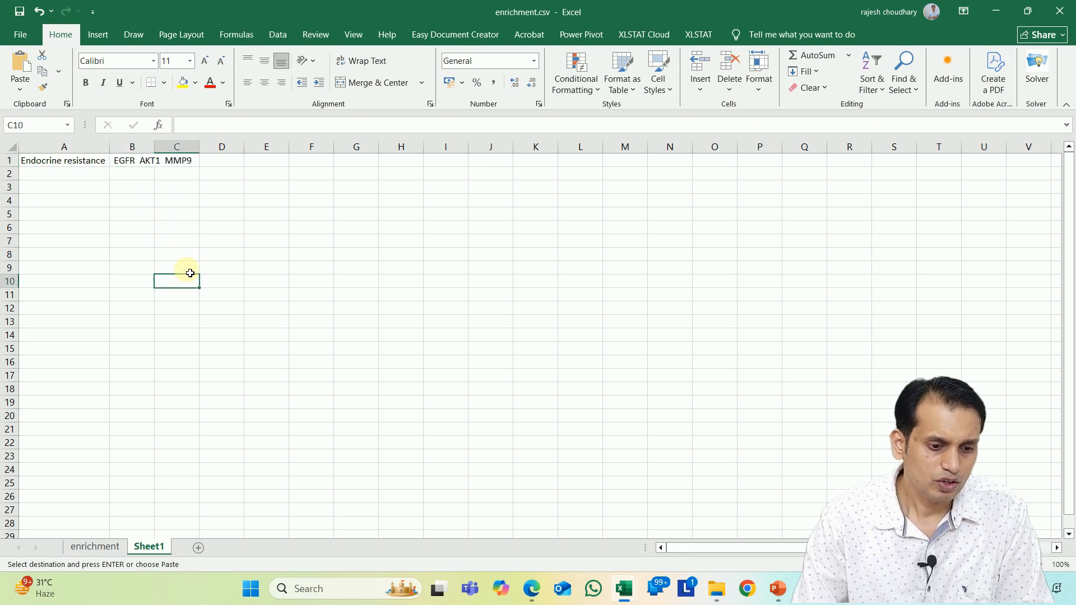
key("ctrl+z")
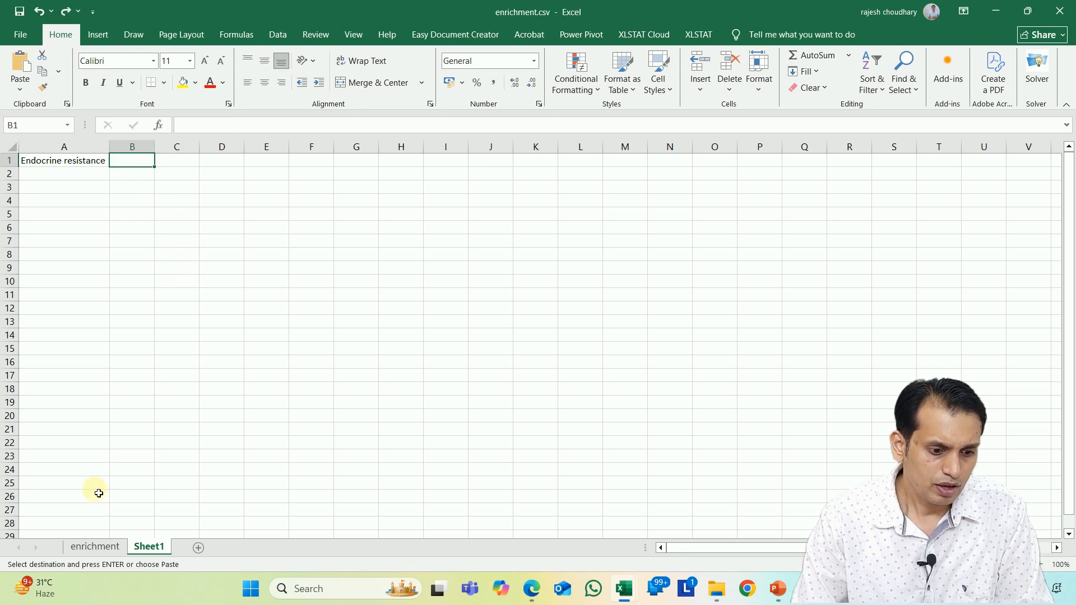
Split the Genes column of the enrichment sheet into separate columns with Text to Columns, using fixed width.
left_click(94, 546)
left_click(328, 321)
left_click(384, 148)
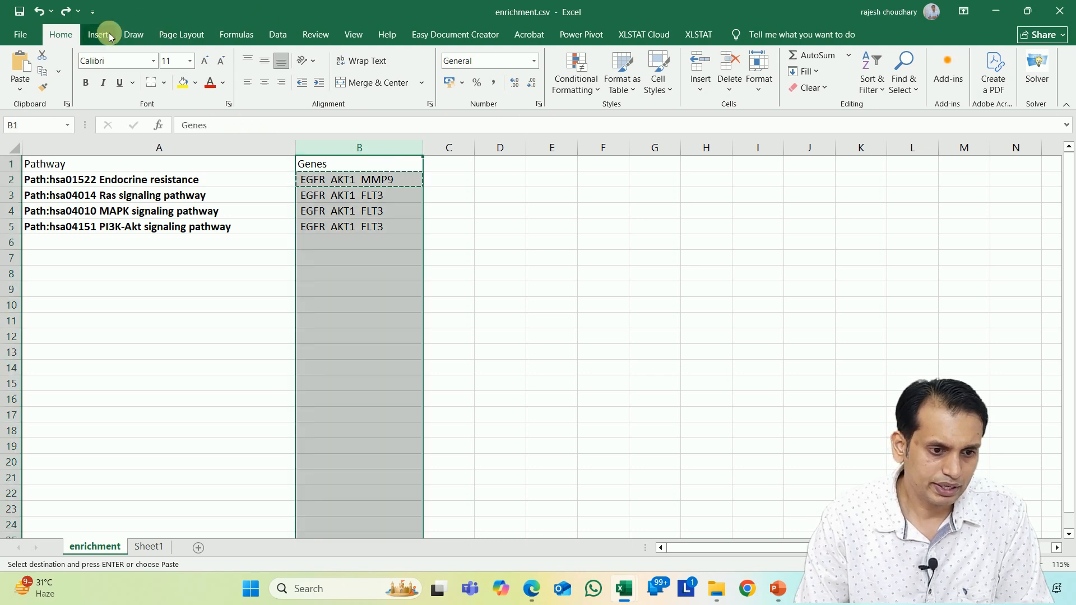
left_click(275, 35)
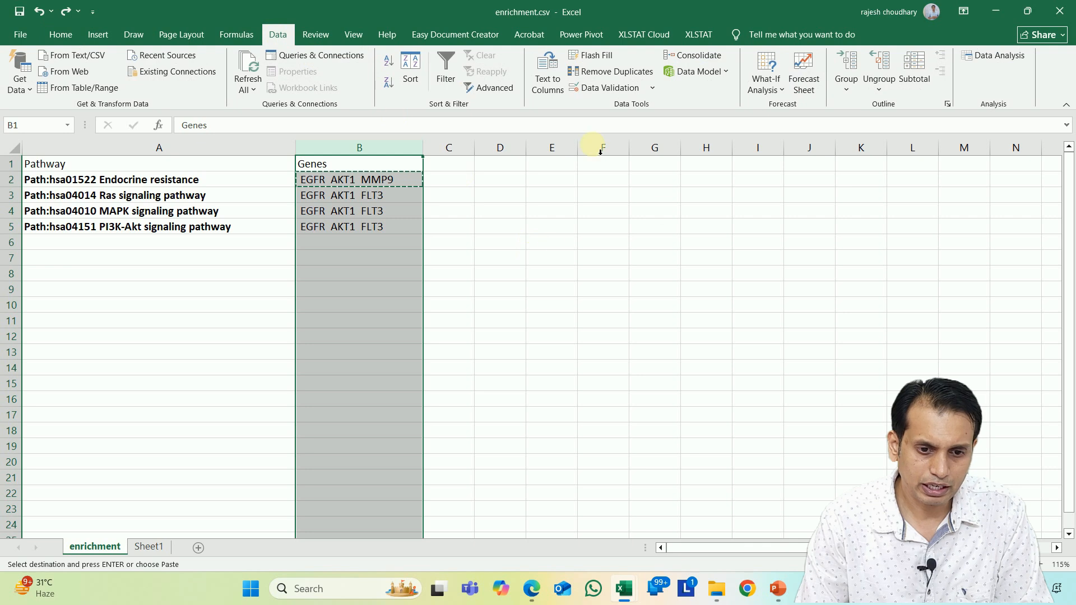
left_click(555, 73)
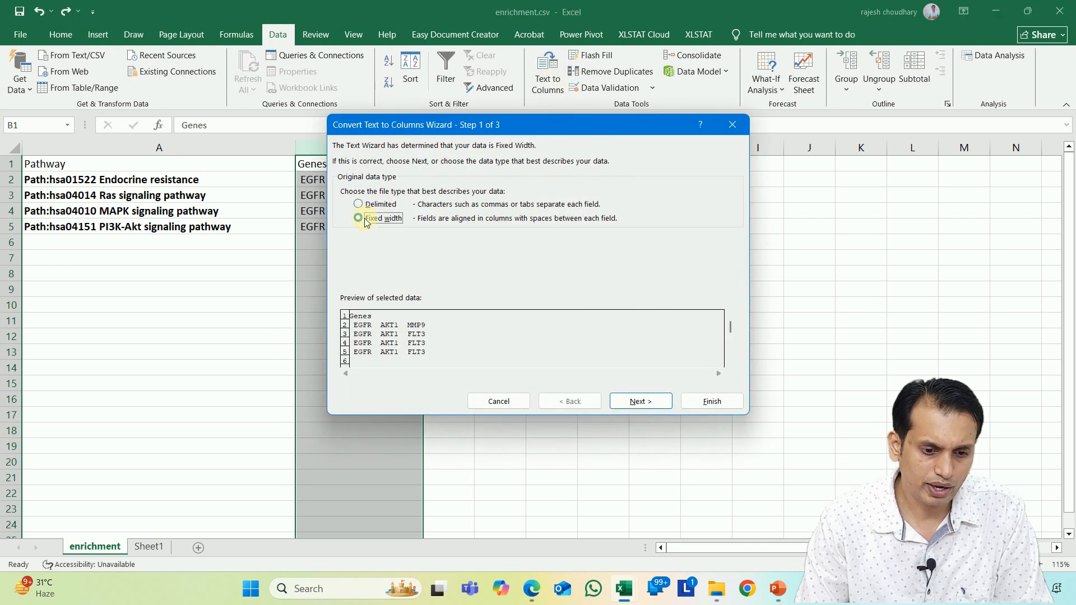
left_click(639, 401)
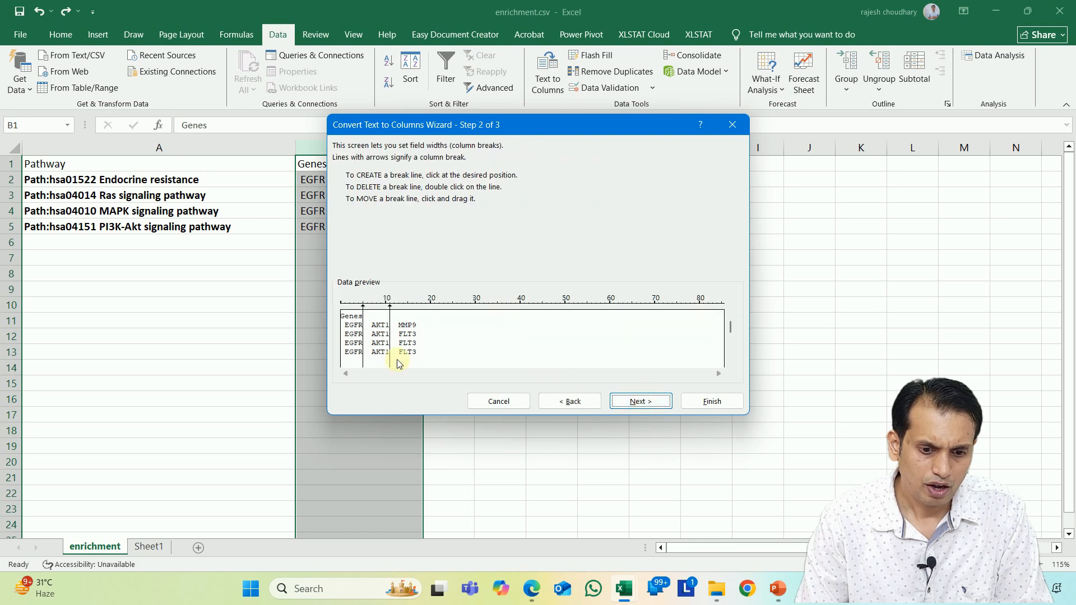
left_click(639, 402)
left_click(703, 413)
left_click(552, 383)
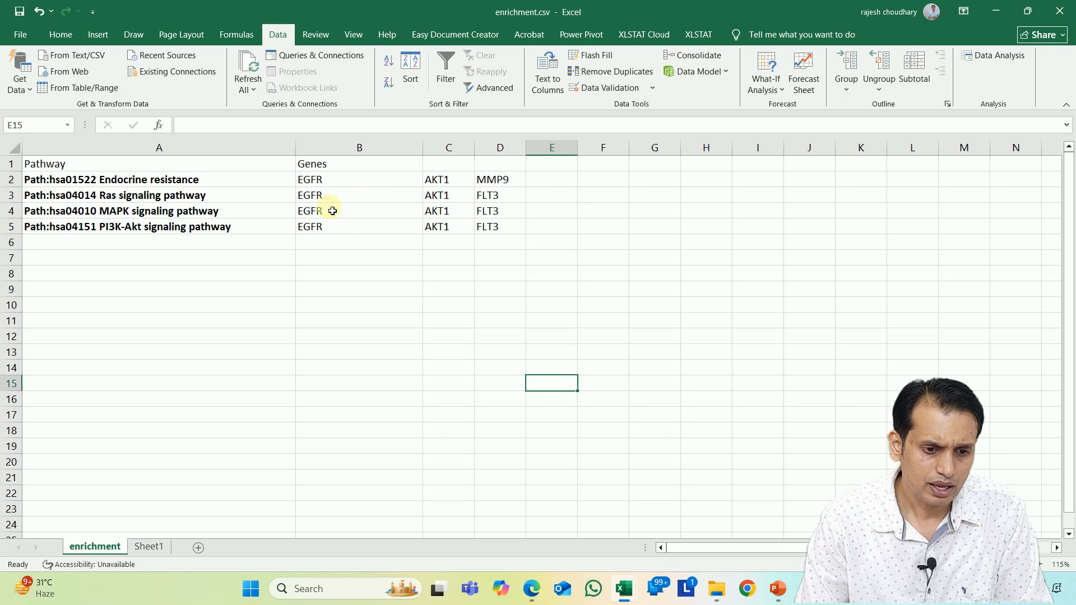
Copy the three Endocrine resistance genes in B2:D2 and paste them transposed into Sheet1 starting at cell B1.
left_click_drag(320, 179, 482, 179)
key("ctrl+c")
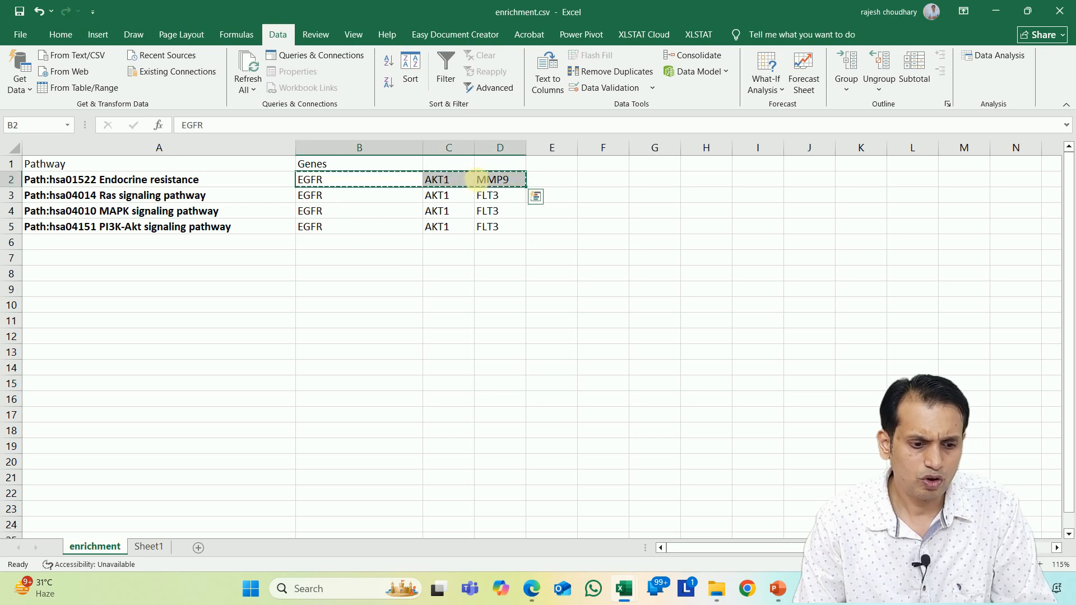
left_click(145, 547)
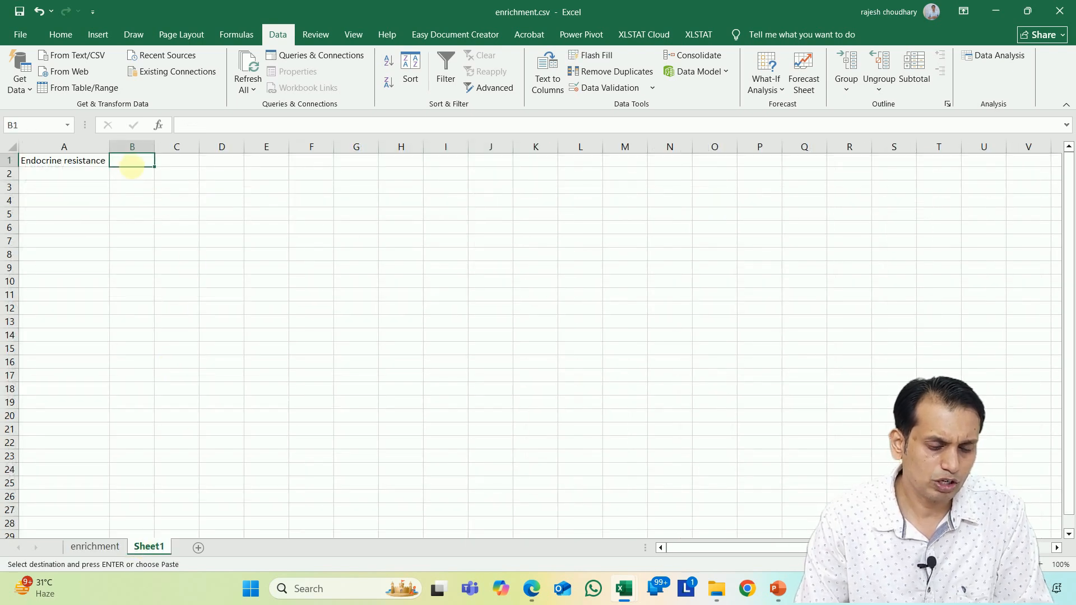
right_click(133, 168)
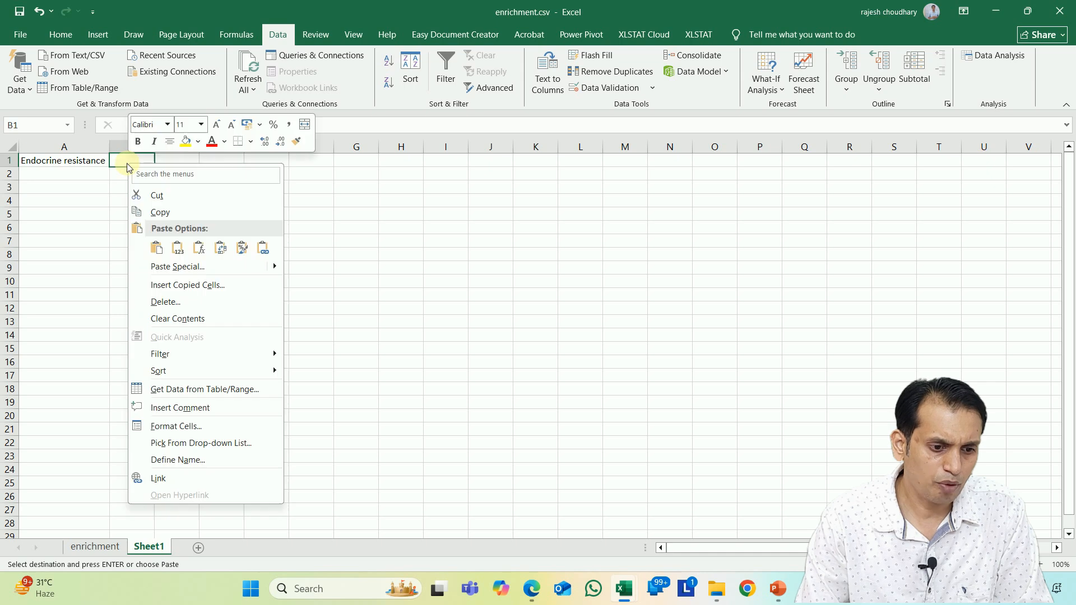
left_click(222, 250)
left_click(333, 287)
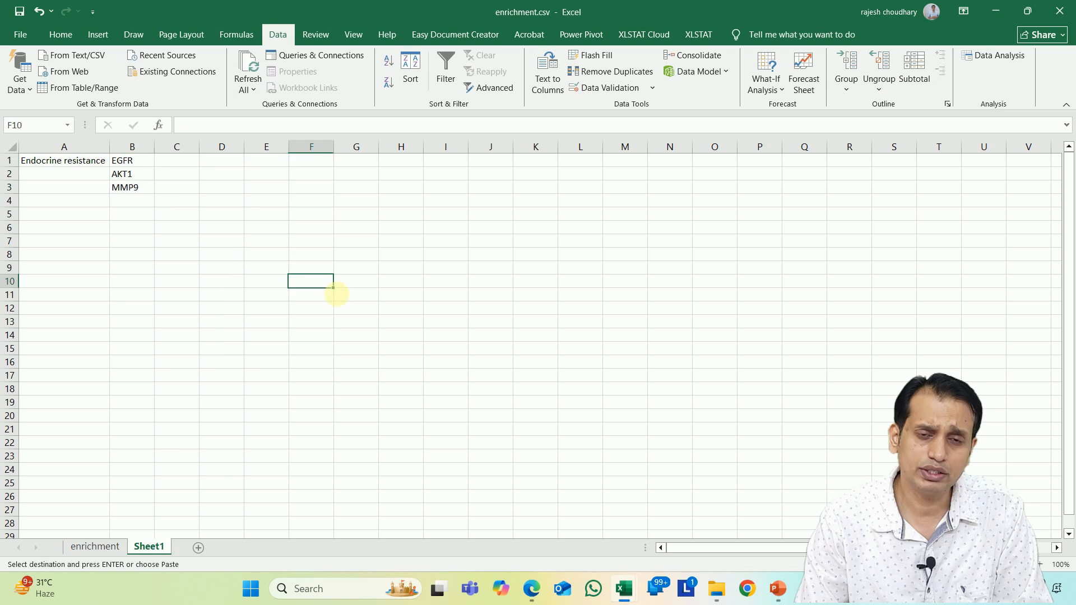
Fill the pathway name "Endocrine resistance" from A1 down to A3.
left_click(54, 161)
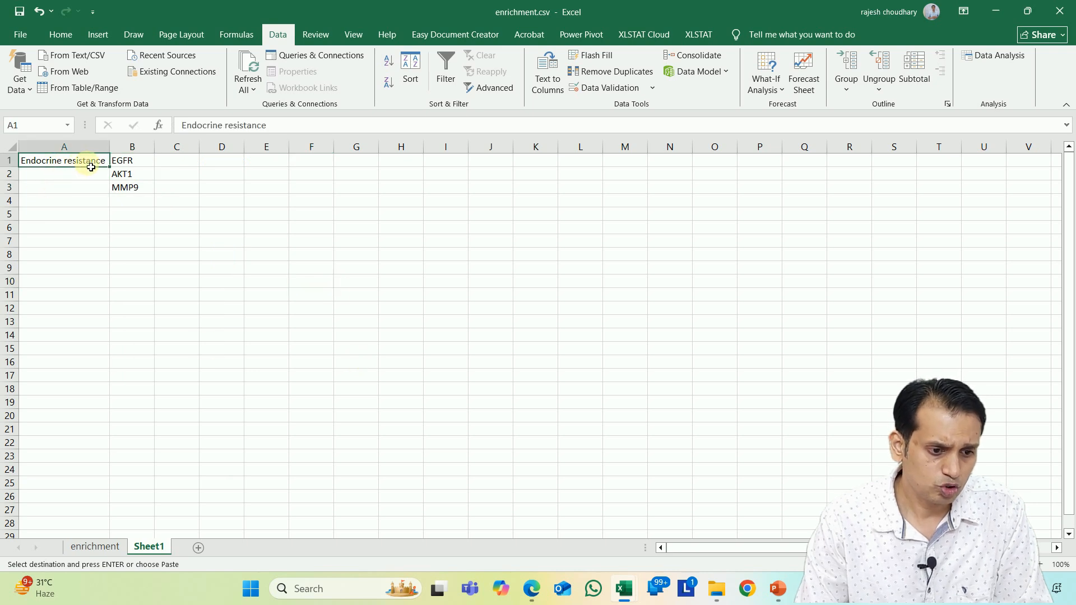
left_click_drag(111, 169, 112, 193)
left_click(271, 281)
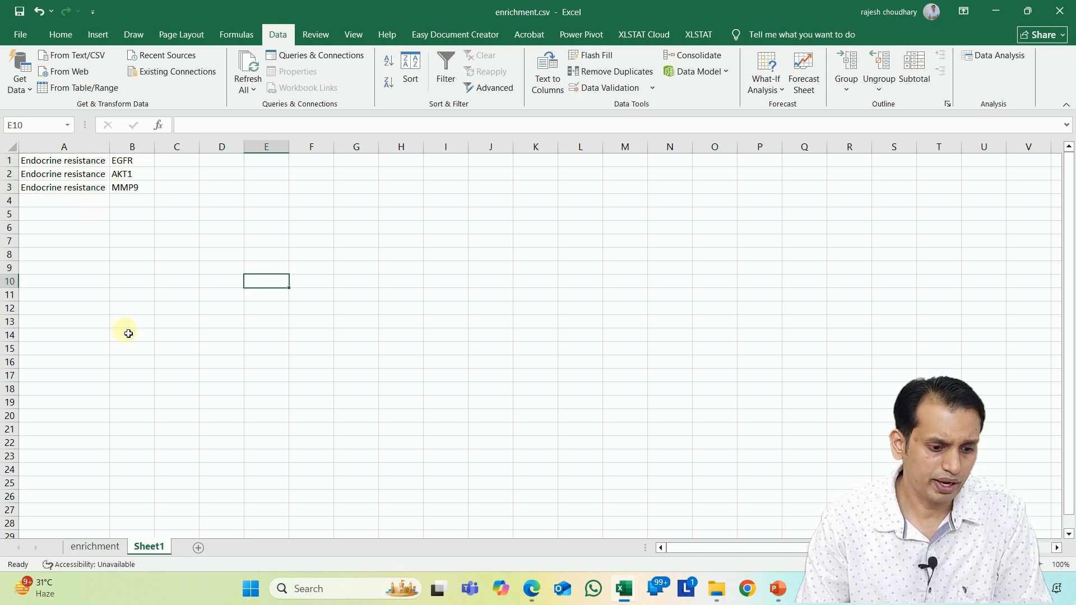
Copy the pathway name "Ras signaling pathway" without its ID from the enrichment sheet into cell A4 of Sheet1.
left_click(95, 548)
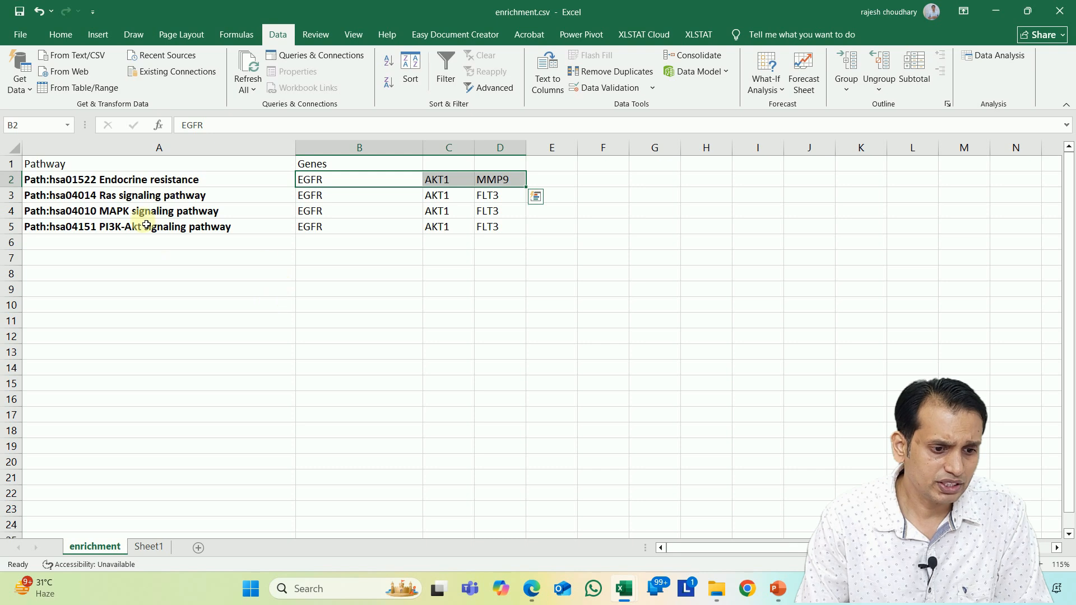
scroll(117, 206, "up", 1)
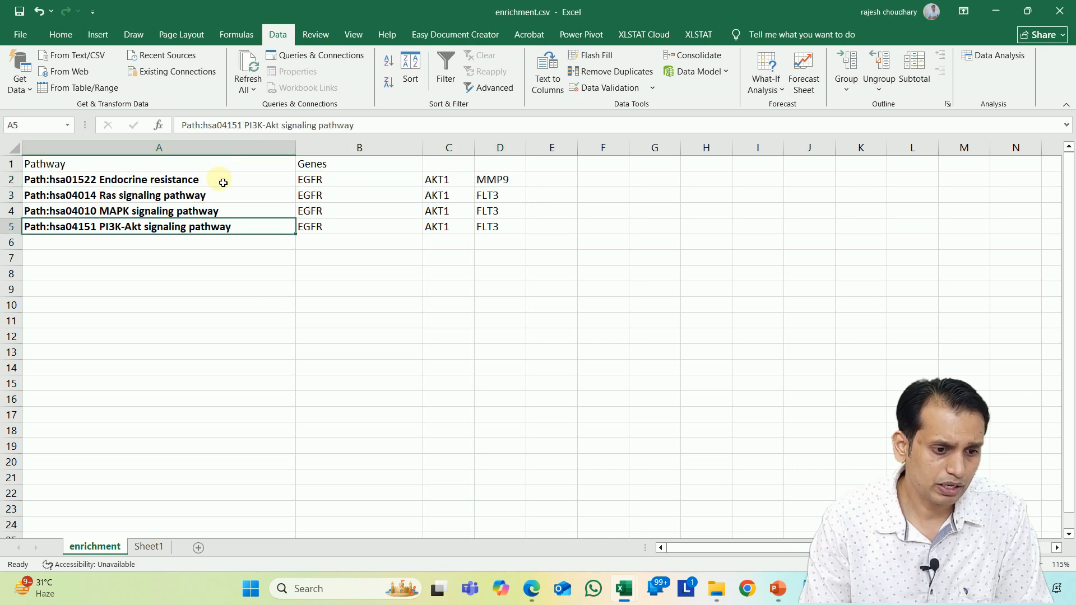
left_click(137, 197)
double_click(138, 197)
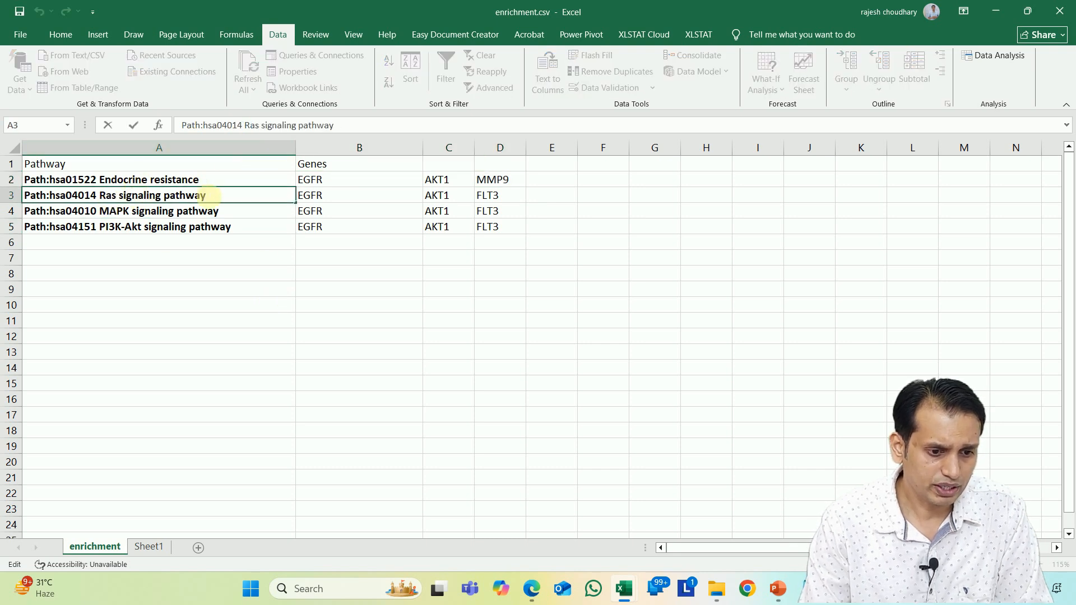
left_click_drag(213, 200, 106, 203)
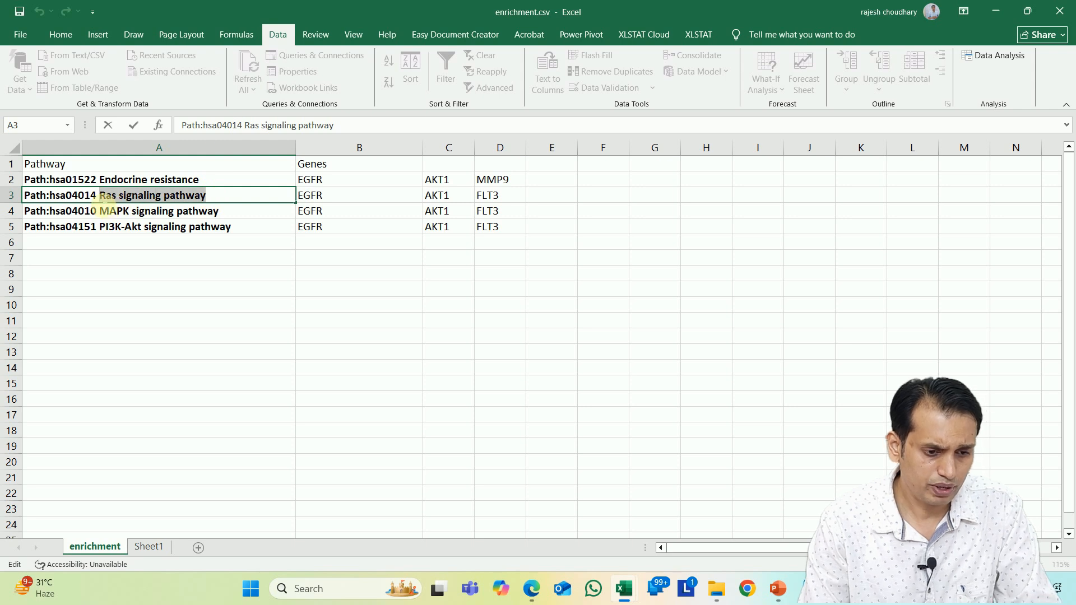
left_click(140, 547)
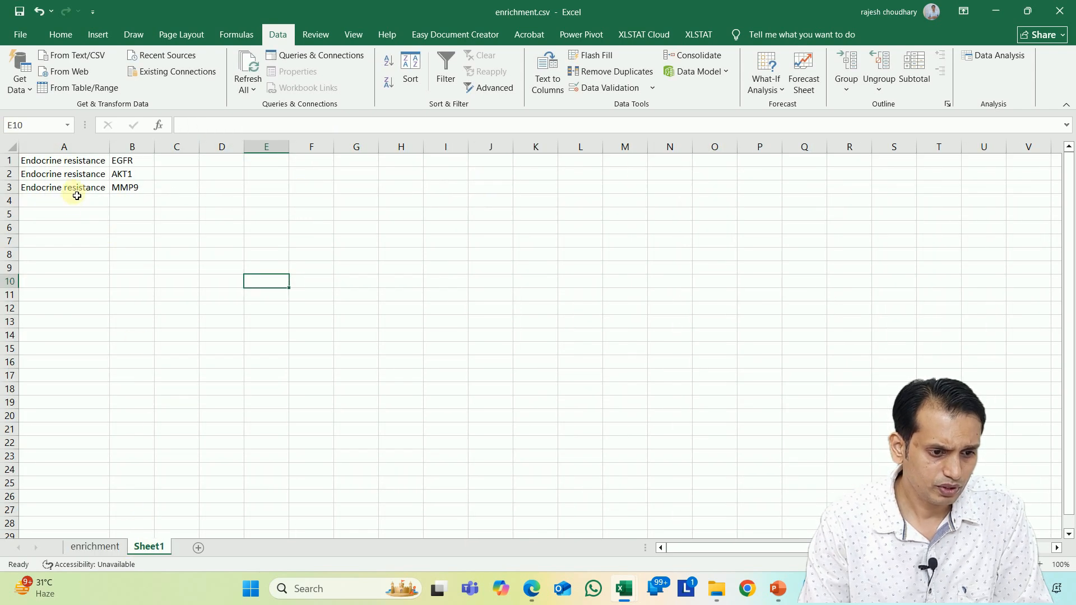
left_click(73, 207)
key("ctrl+v")
Copy the Ras signaling pathway genes in B3:D3 of the enrichment sheet and paste them transposed into Sheet1 starting at B4.
left_click(81, 547)
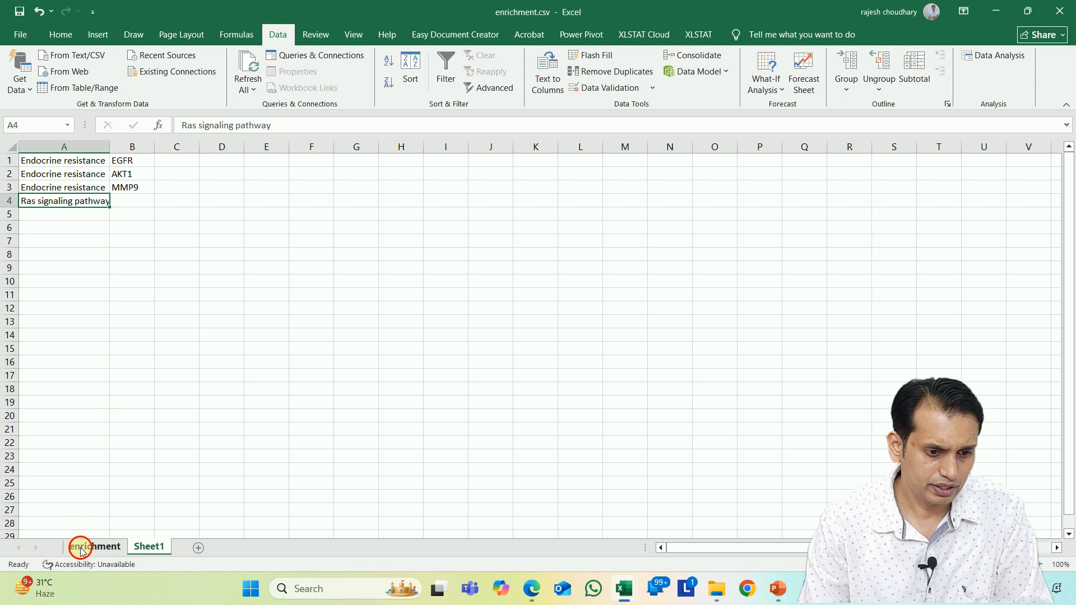
left_click_drag(313, 197, 481, 196)
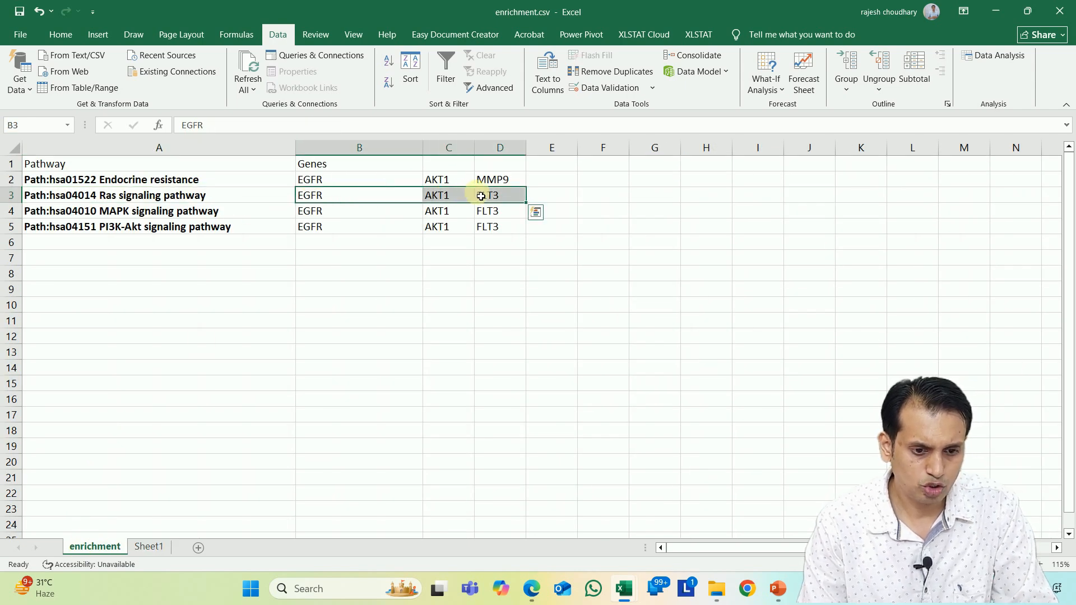
left_click(536, 212)
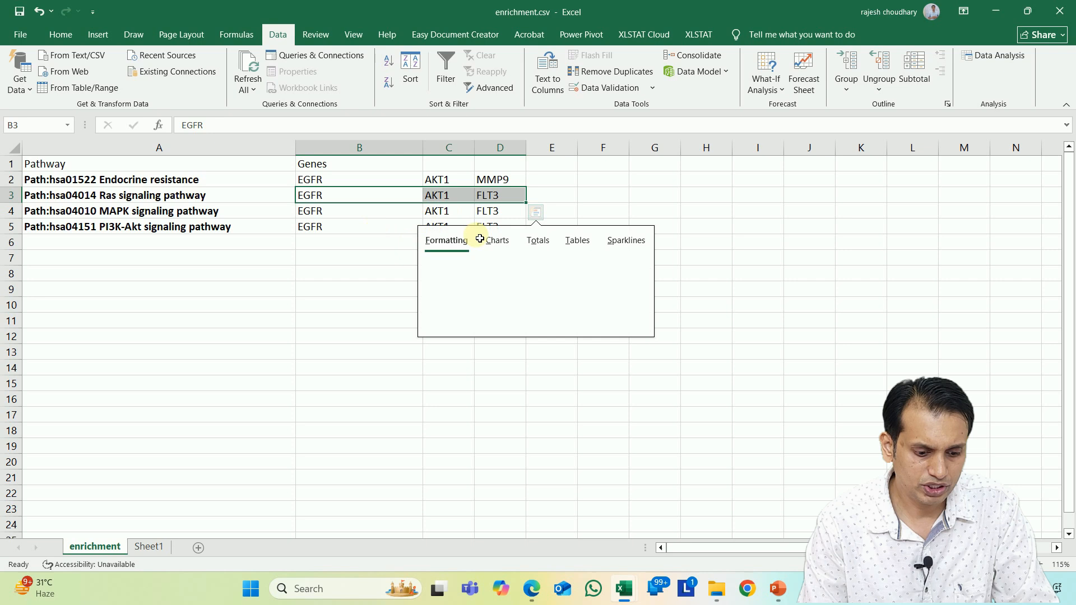
right_click(398, 203)
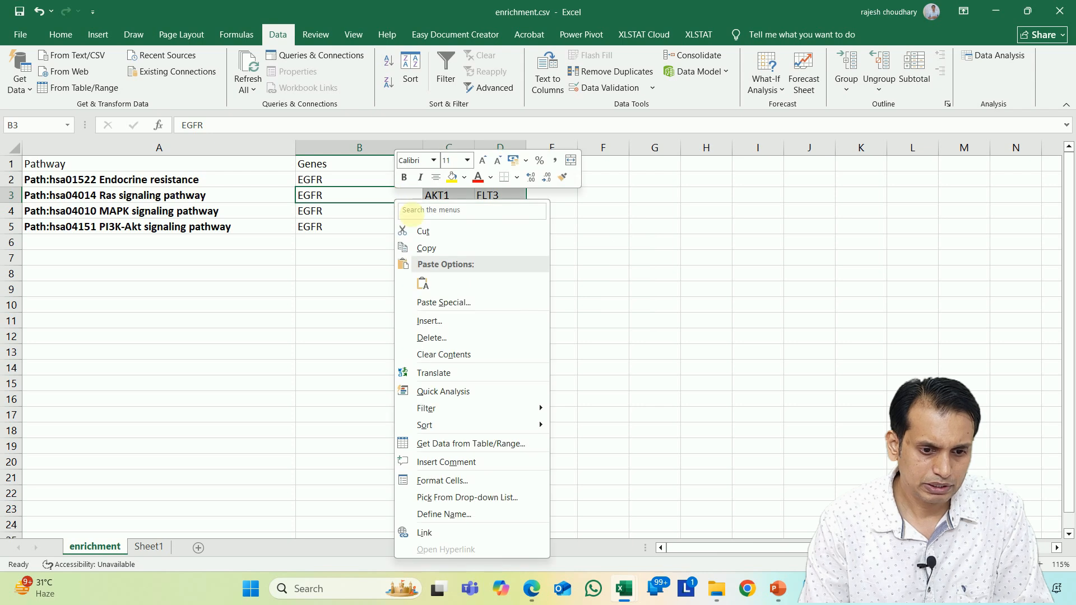
left_click(433, 244)
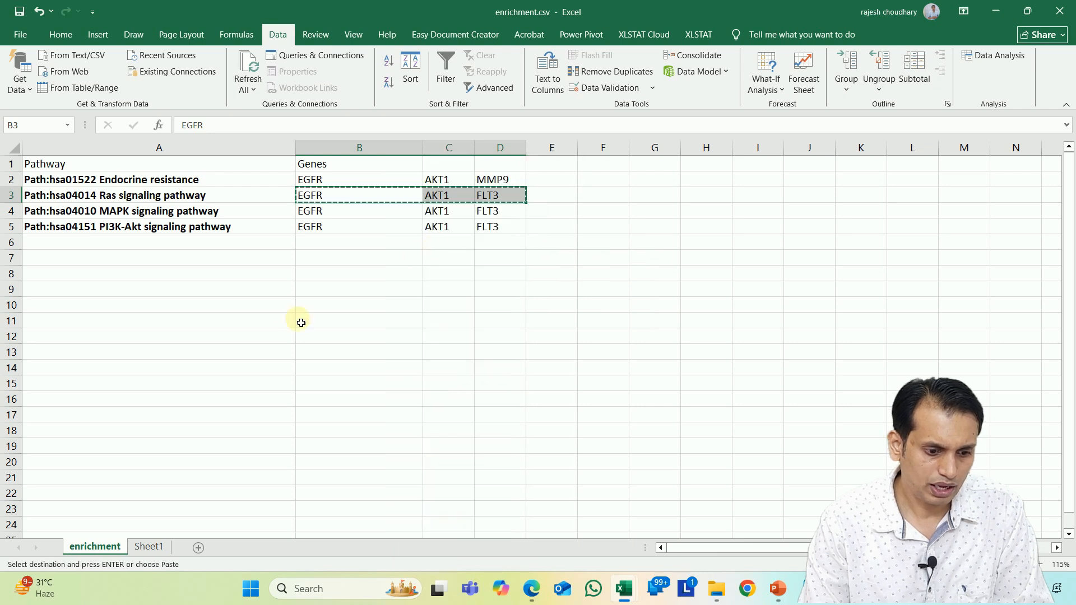
left_click(157, 548)
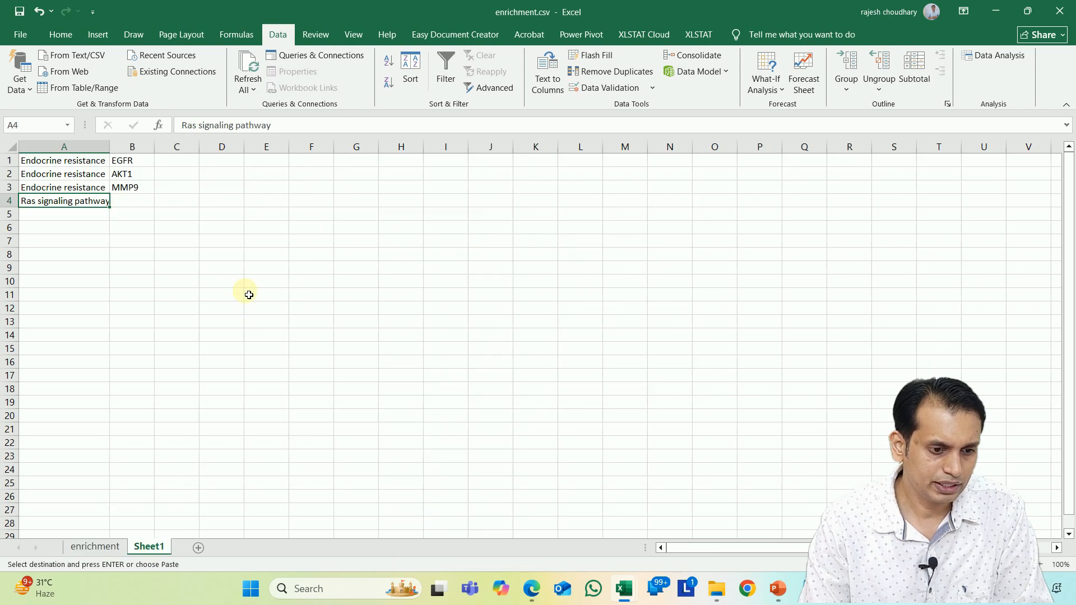
left_click(137, 203)
right_click(142, 204)
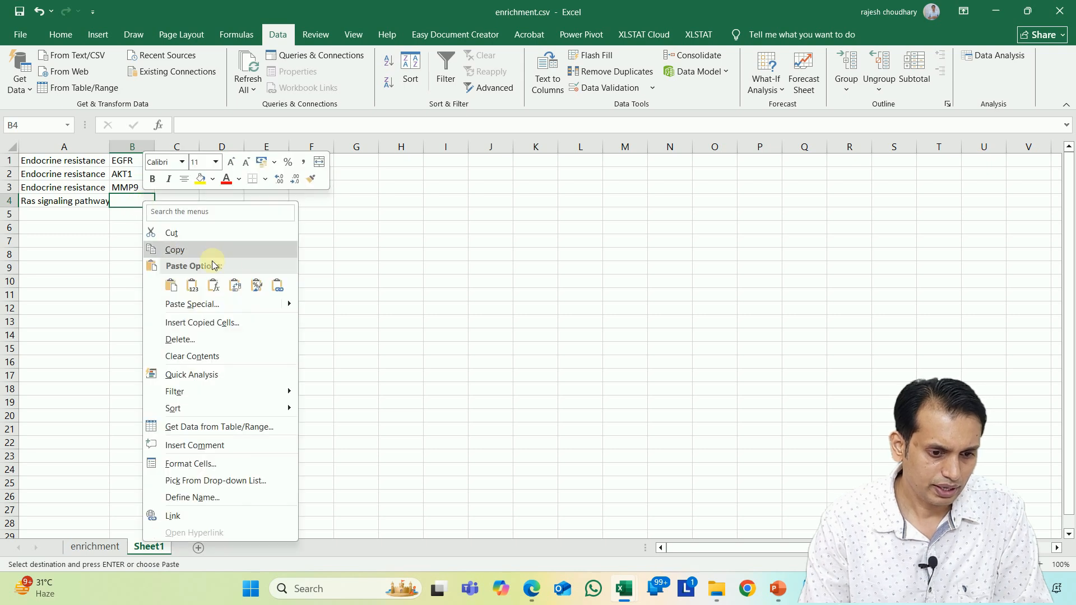
left_click(235, 285)
Fill the pathway name "Ras signaling pathway" from A4 down to A6.
left_click(77, 201)
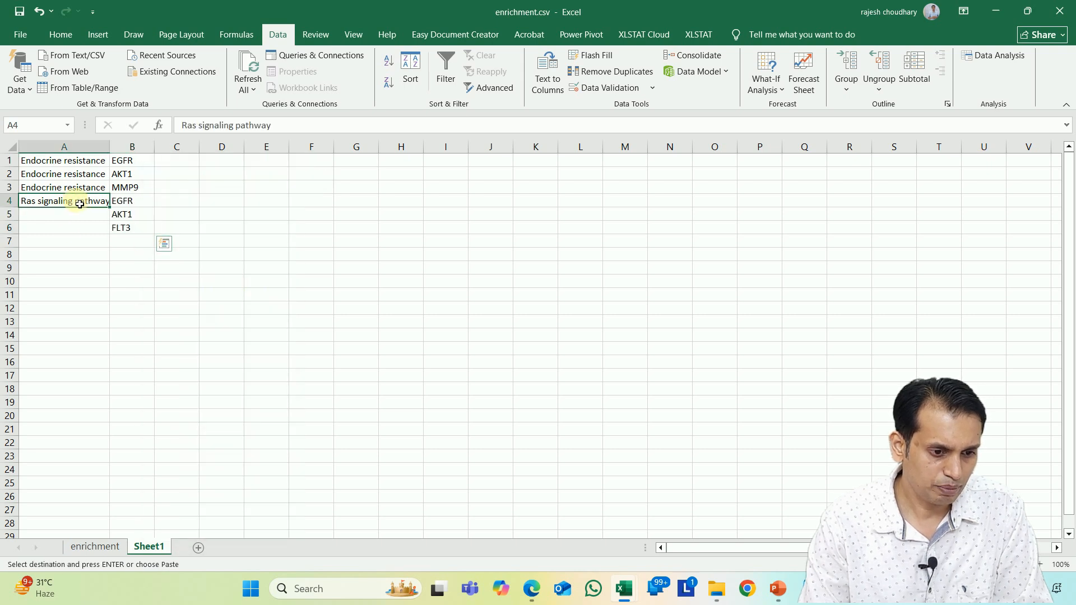
left_click_drag(109, 207, 109, 236)
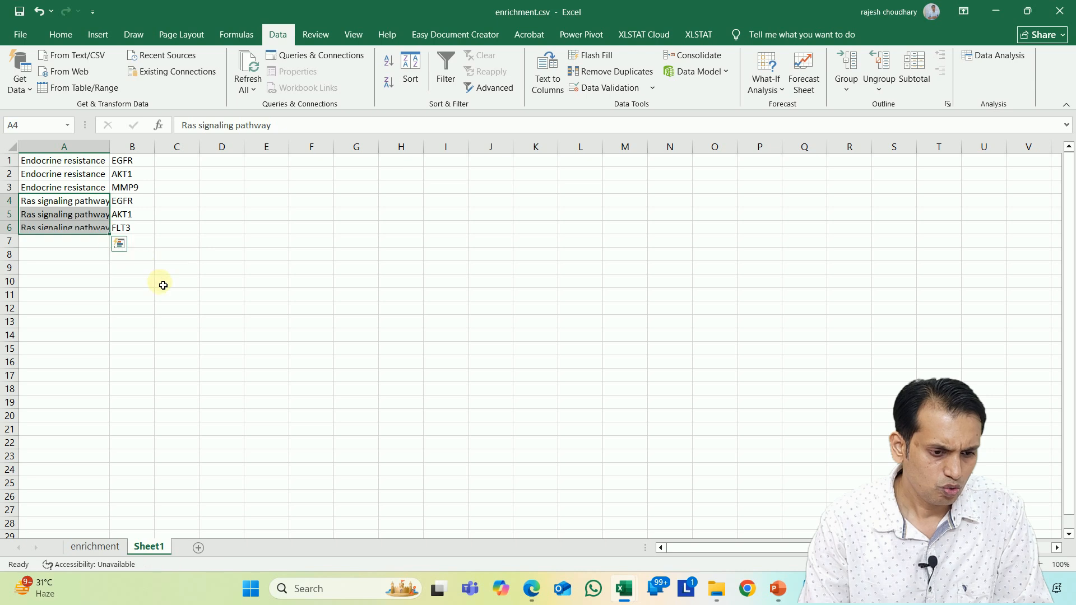
left_click(161, 281)
Copy the genes EGFR, AKT1 and FLT3 from B4:B6 and paste them at B7 and again at B10.
left_click(127, 247)
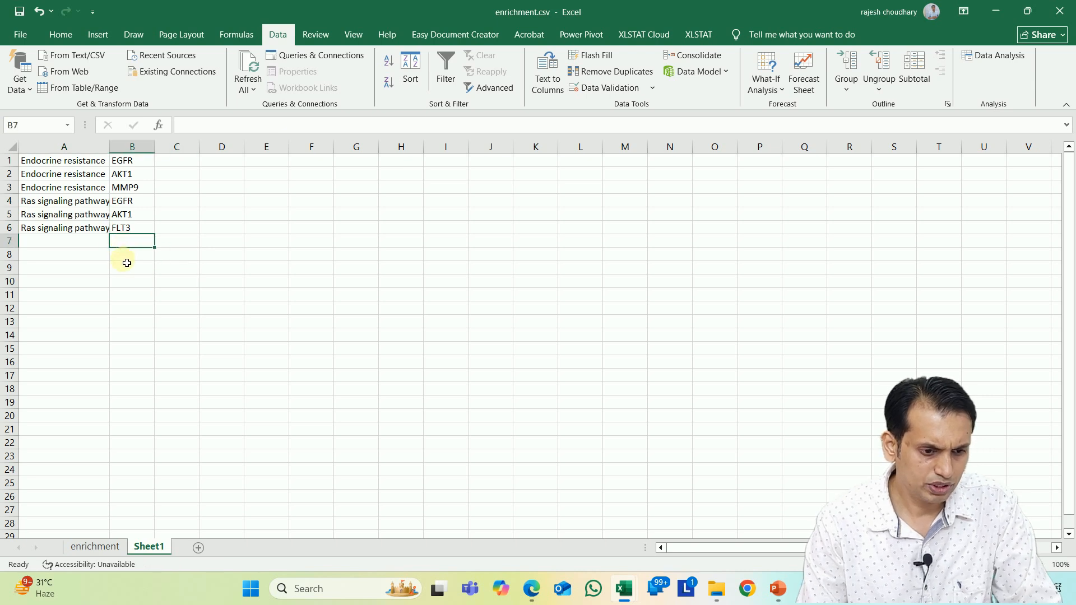
left_click_drag(128, 202, 127, 227)
key("ctrl+c")
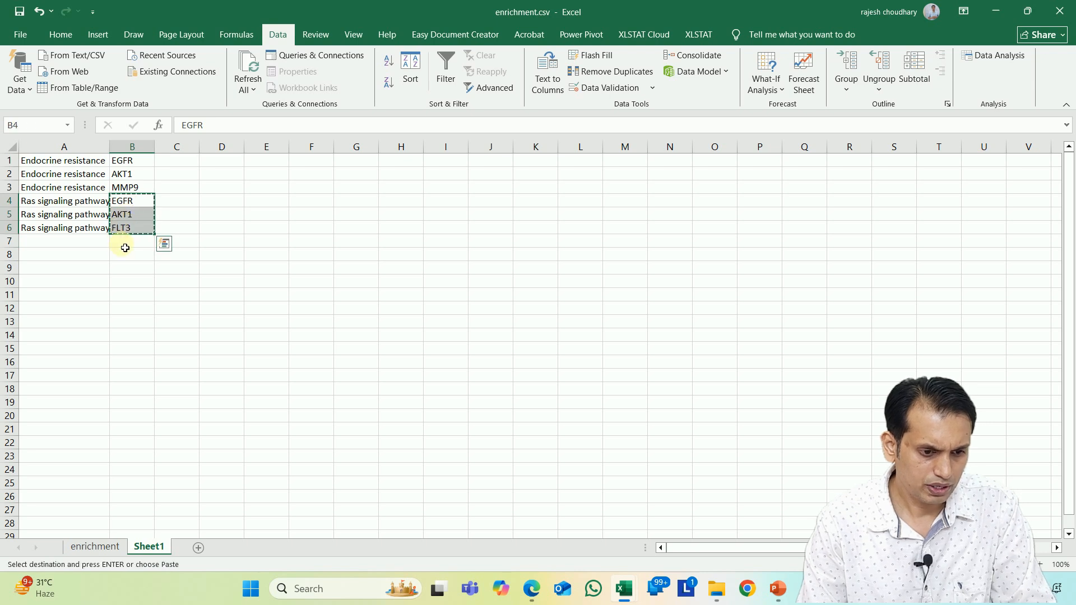
left_click(122, 245)
key("ctrl+v")
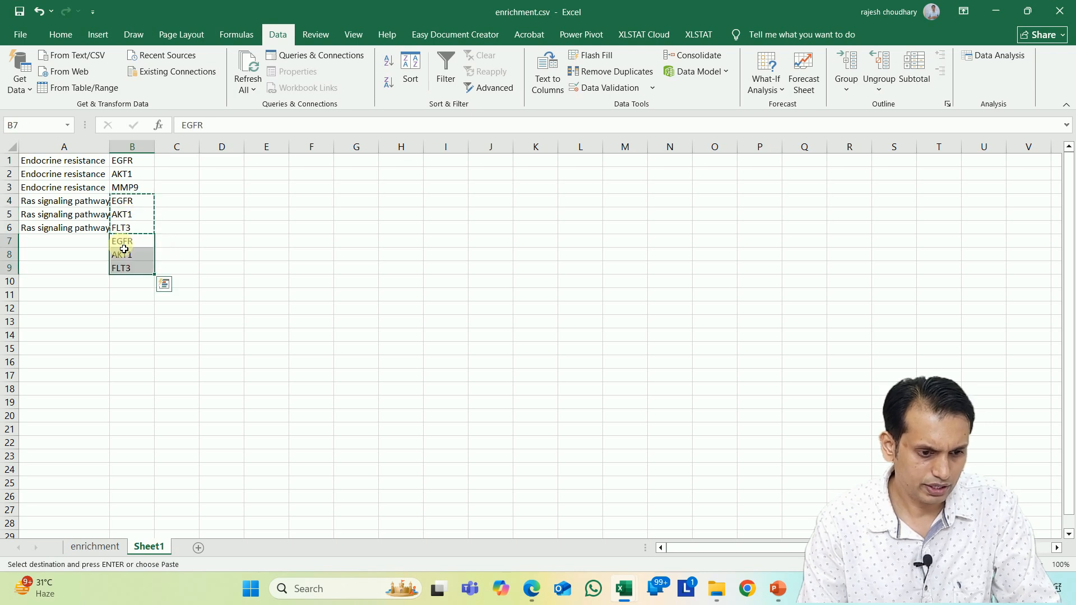
left_click(122, 280)
key("ctrl+v")
Copy the pathway name "MAPK signaling pathway" without its ID into cell A7 of Sheet1 and fill it down to A9.
left_click(84, 543)
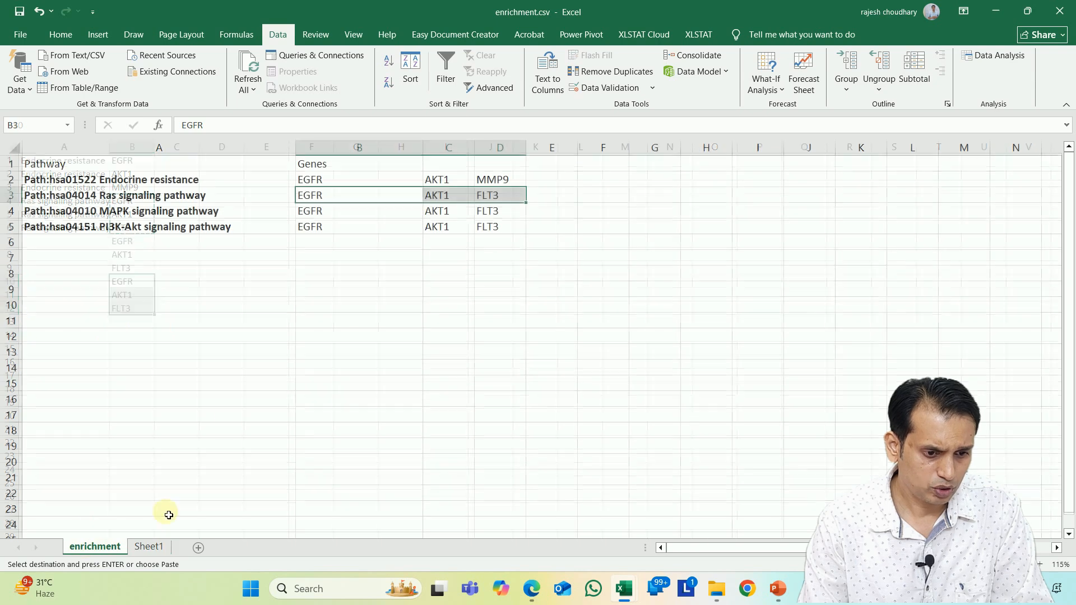
left_click(109, 215)
double_click(108, 215)
left_click_drag(100, 212, 219, 212)
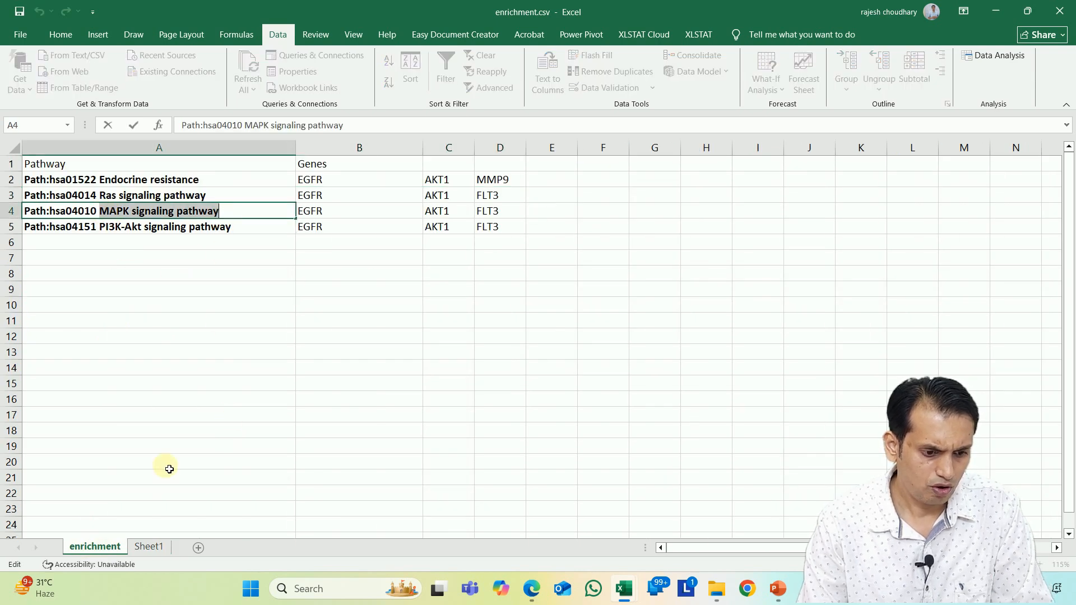
left_click(149, 547)
left_click(76, 242)
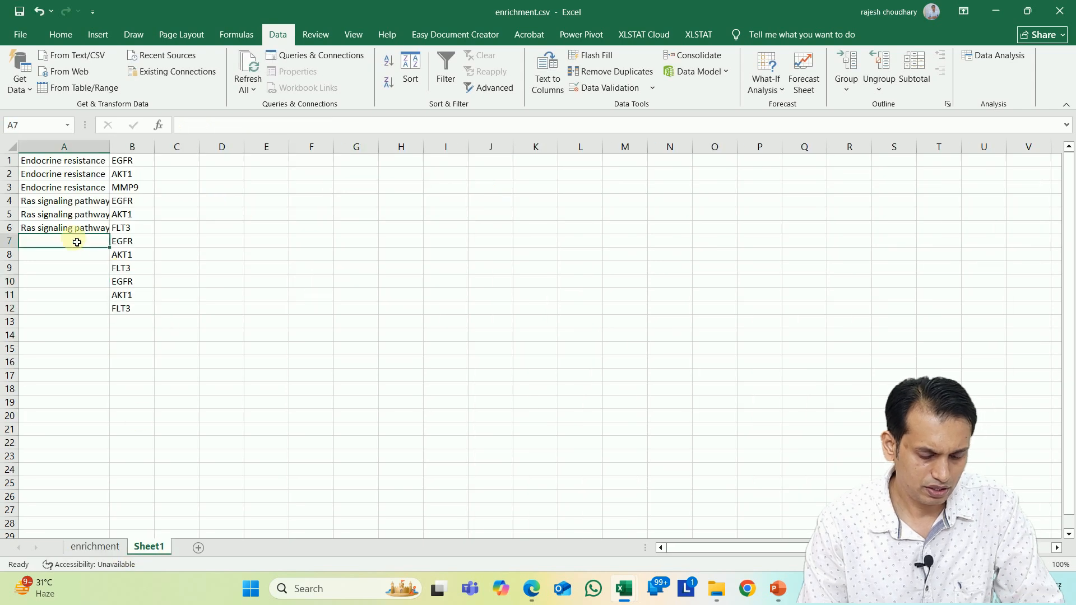
key("ctrl+v")
left_click_drag(113, 251, 104, 278)
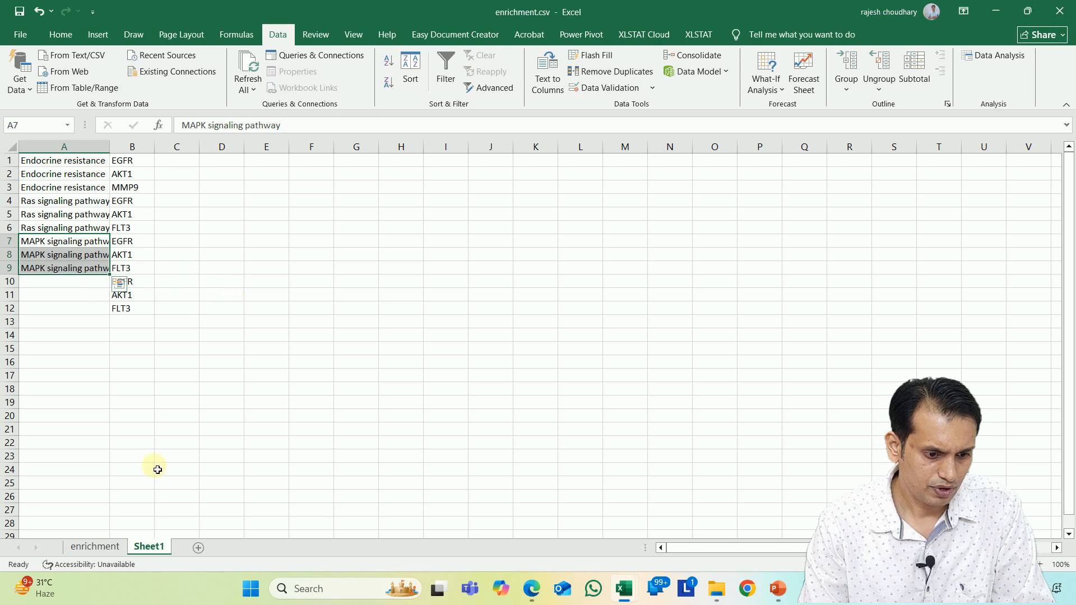
Copy the pathway name "PI3K-Akt signaling pathway" without its ID from the enrichment sheet into cell A10 of Sheet1.
left_click(96, 547)
double_click(110, 227)
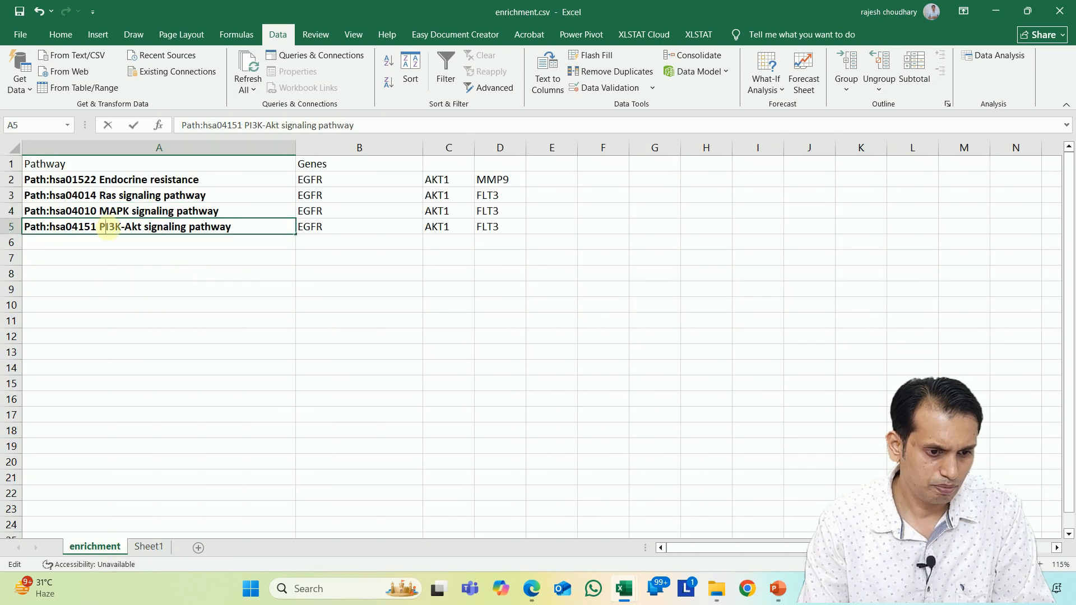
left_click_drag(104, 232, 240, 230)
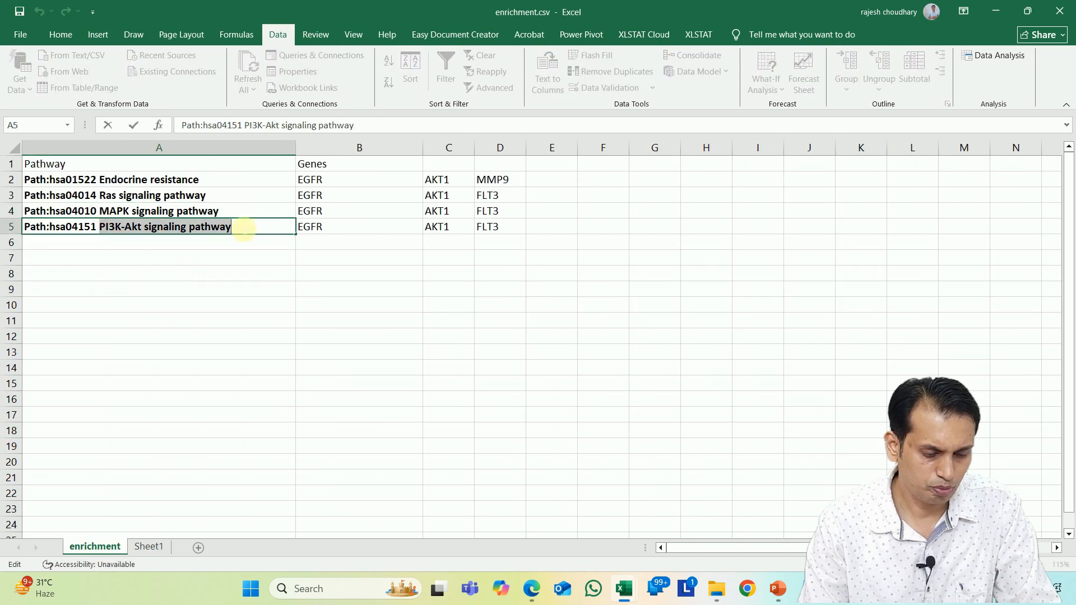
left_click(148, 547)
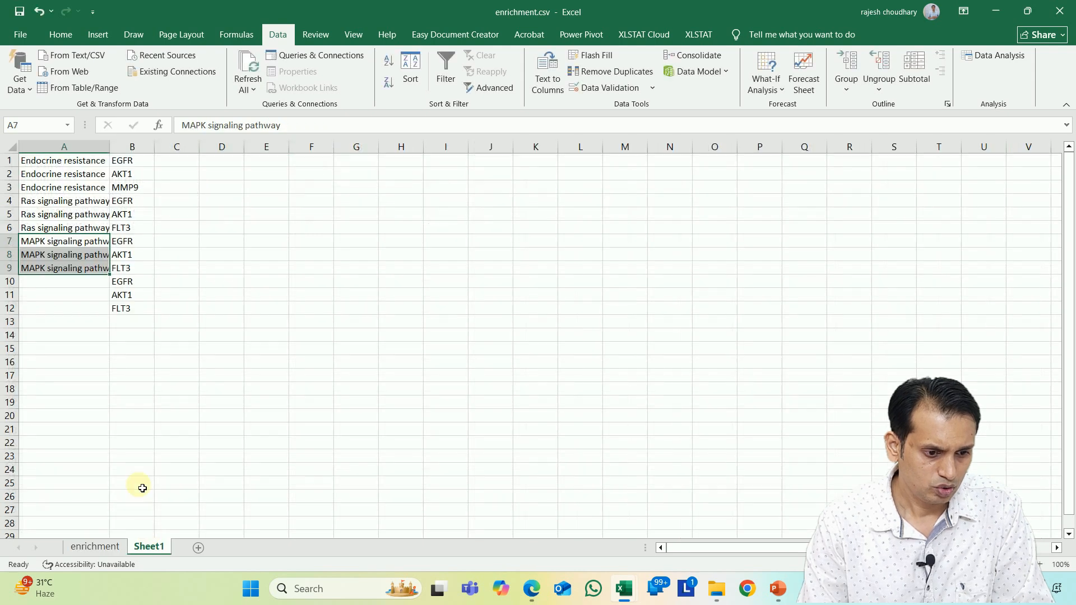
double_click(74, 286)
key("ctrl+v")
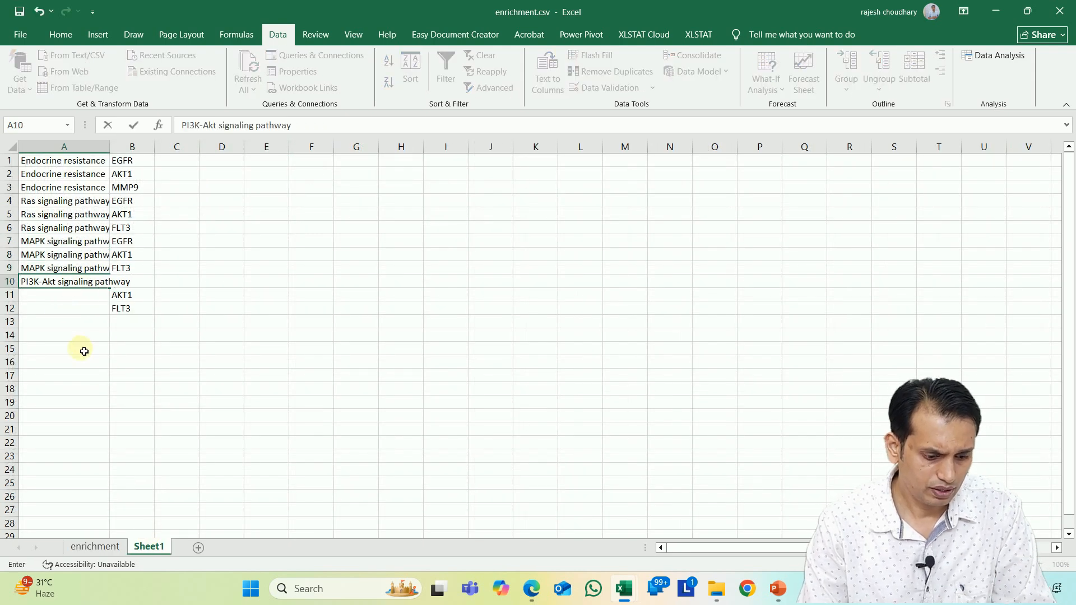
left_click(122, 386)
Fill the PI3K-Akt pathway name from A10 down to A12 and widen column A.
left_click(95, 283)
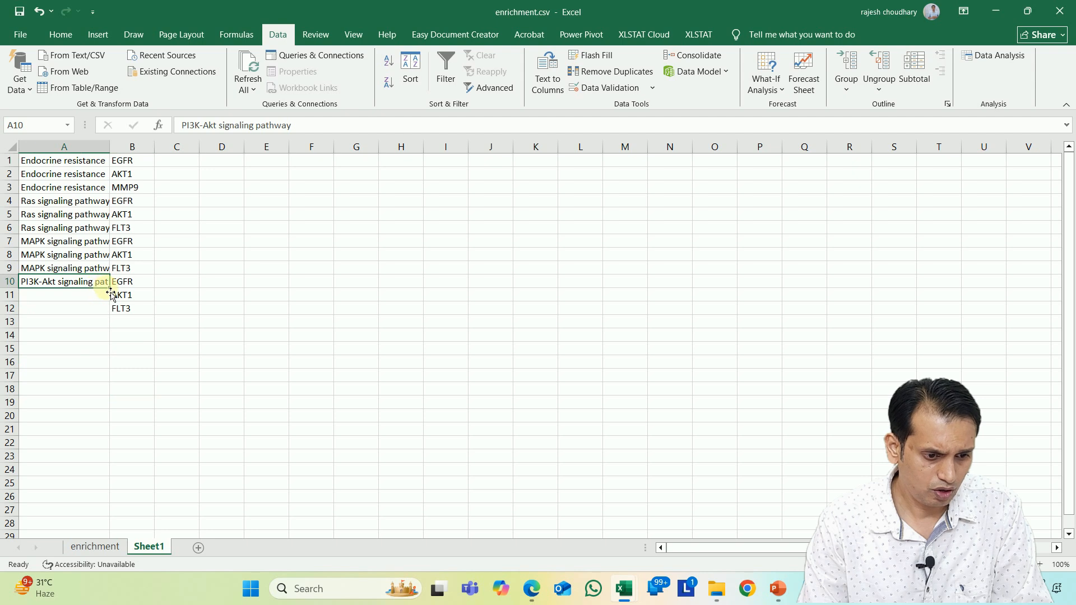
left_click_drag(111, 291, 112, 312)
left_click(232, 361)
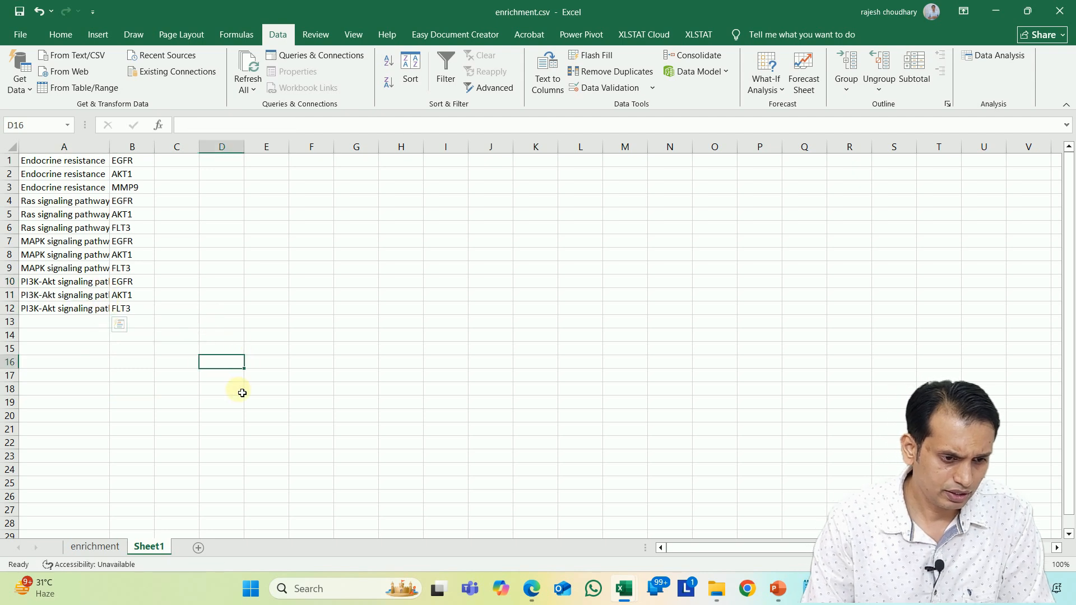
left_click_drag(110, 146, 124, 147)
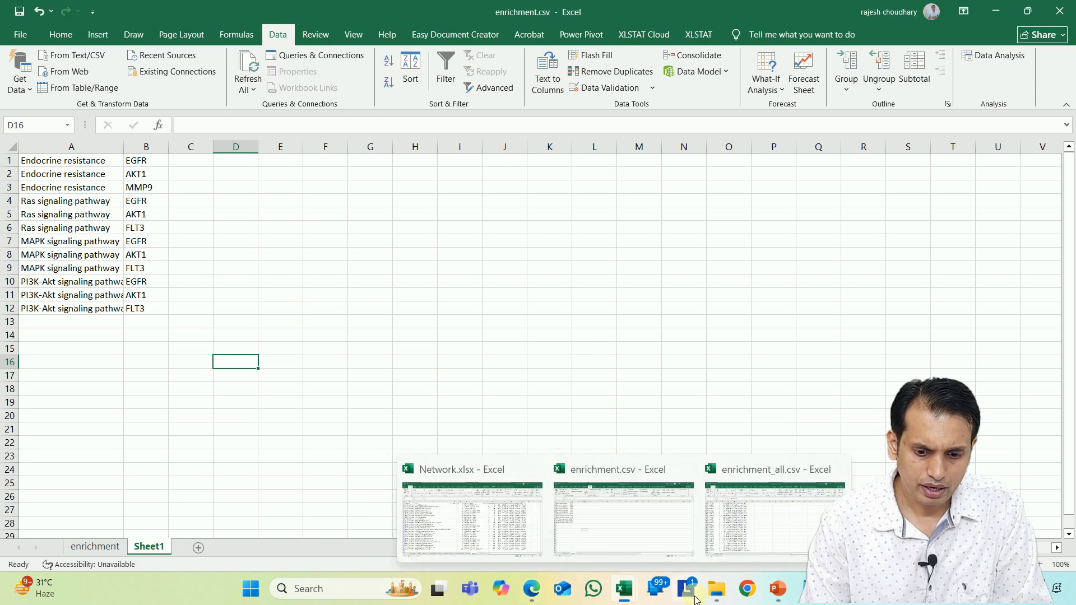
Create a new Excel workbook named DTP.xlsx in the Network pharmacology folder in File Explorer.
left_click(718, 590)
right_click(475, 382)
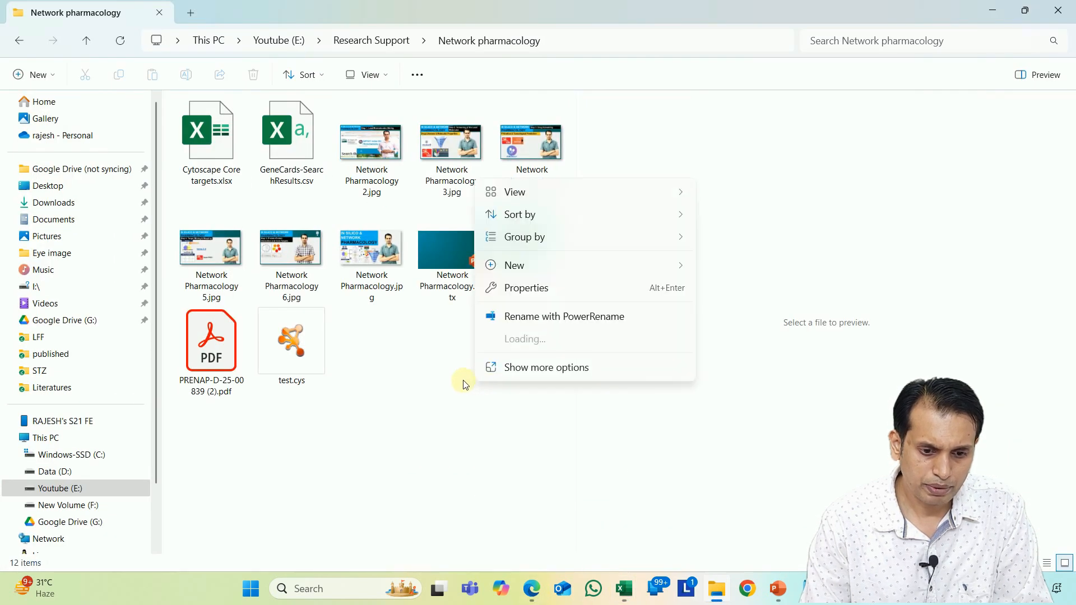
mouse_move(505, 265)
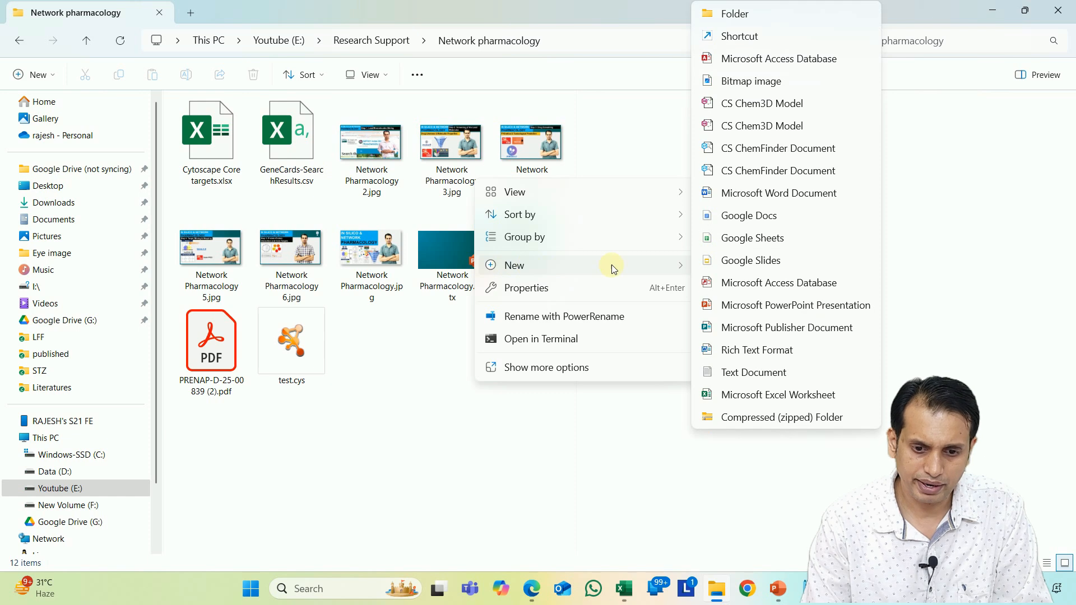
left_click(731, 395)
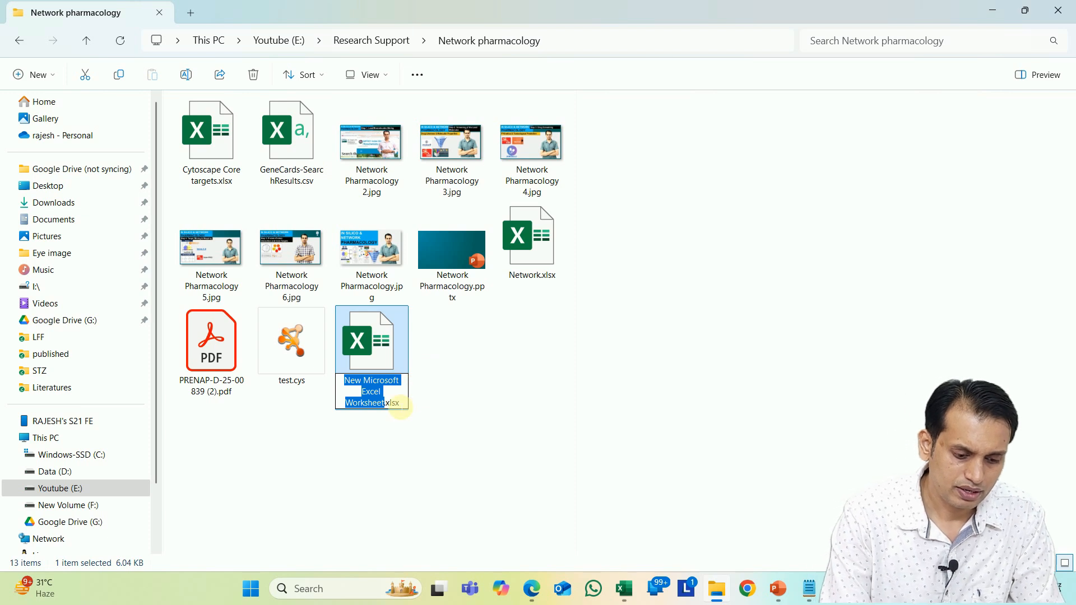
type("DT")
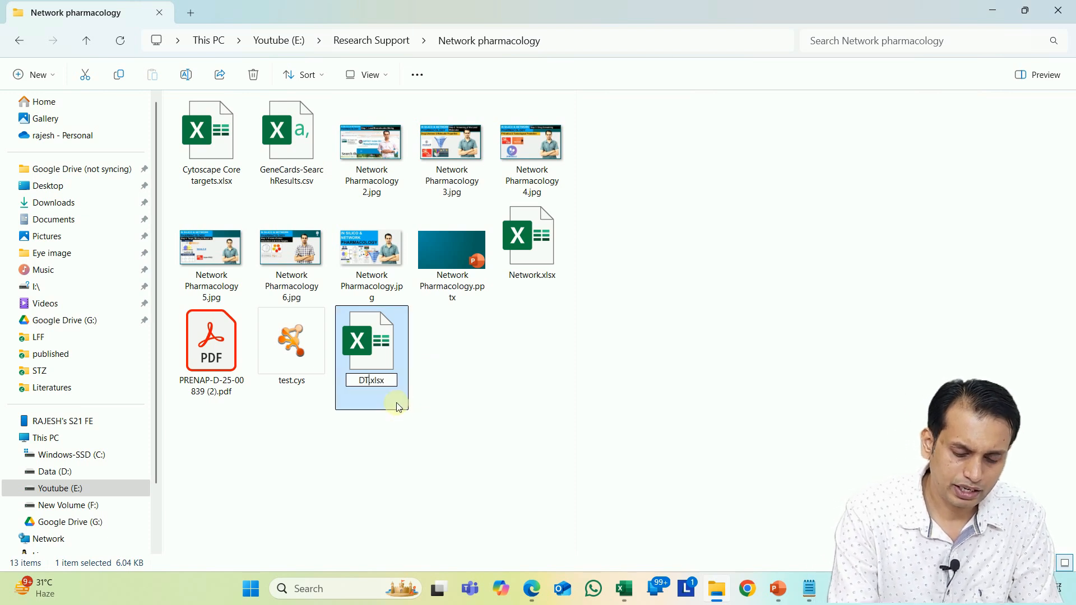
type("P")
key("Return")
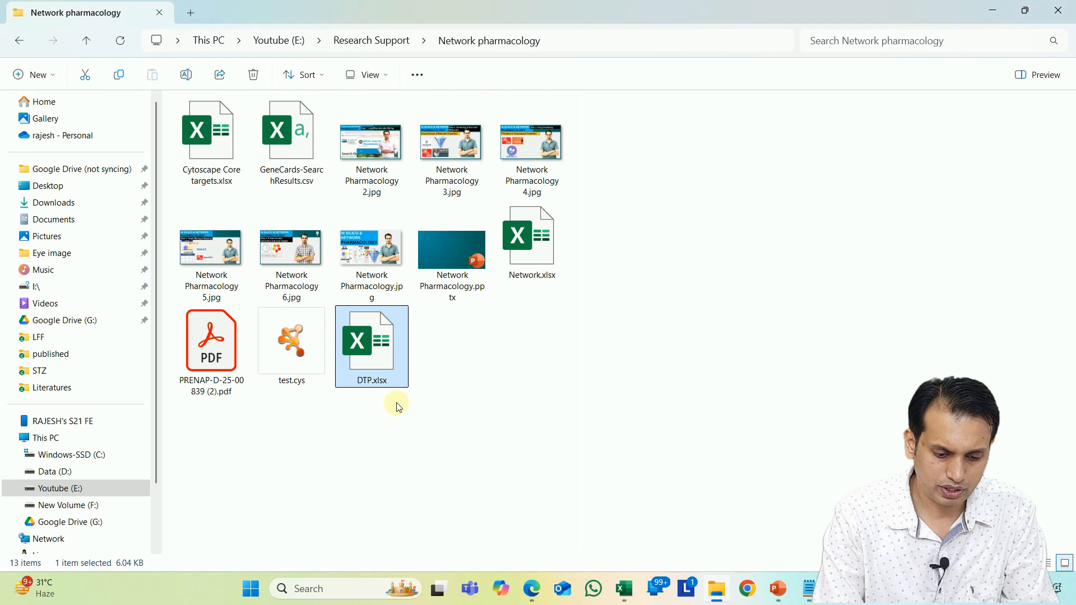
left_click(434, 421)
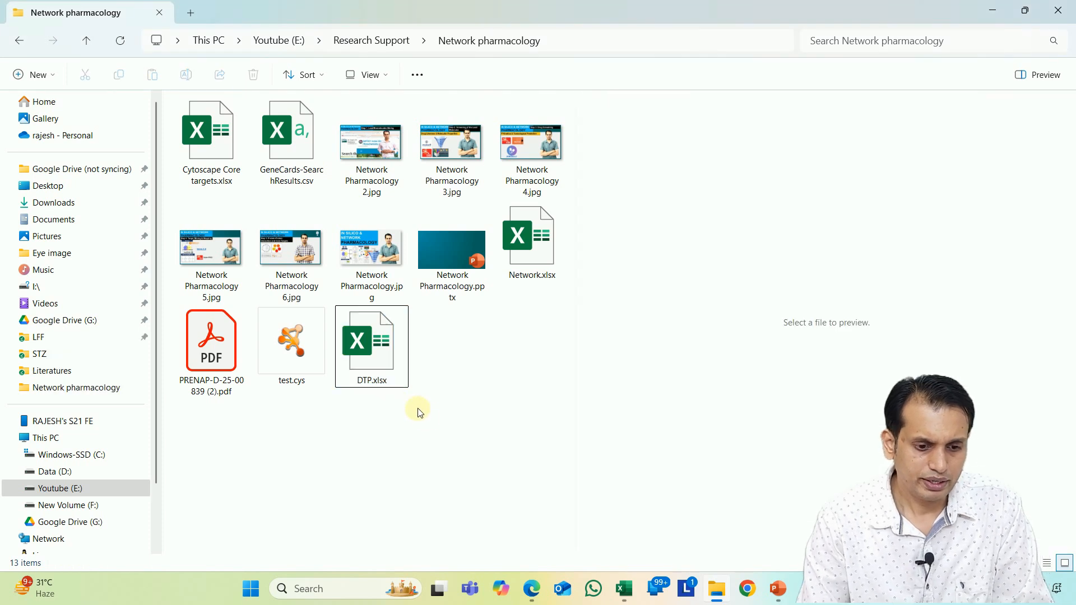
Open DTP.xlsx in Excel and rename its worksheet as "Pthway-target".
double_click(370, 353)
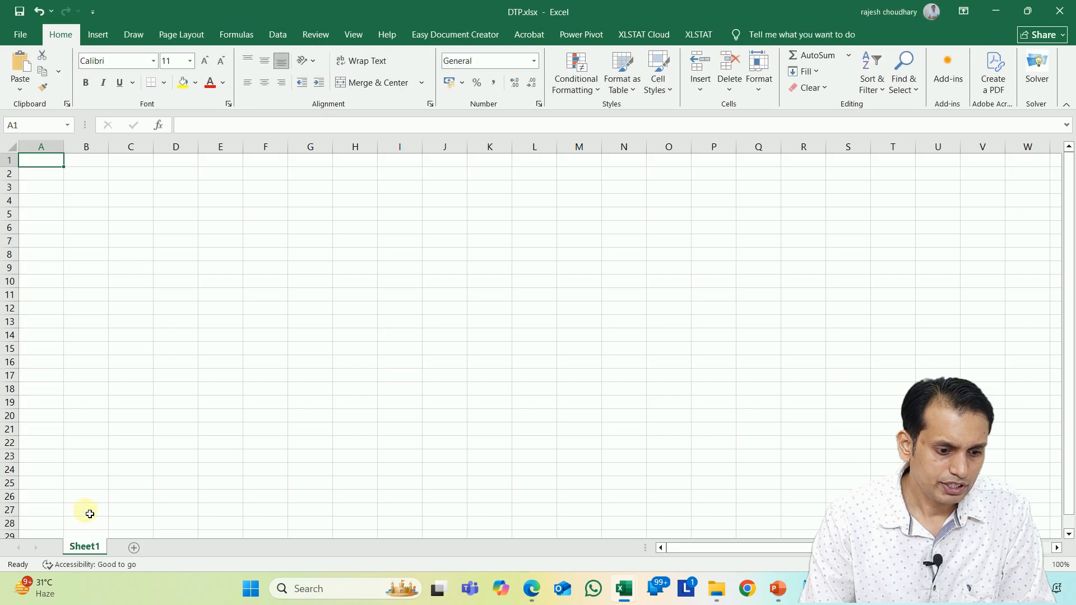
right_click(89, 554)
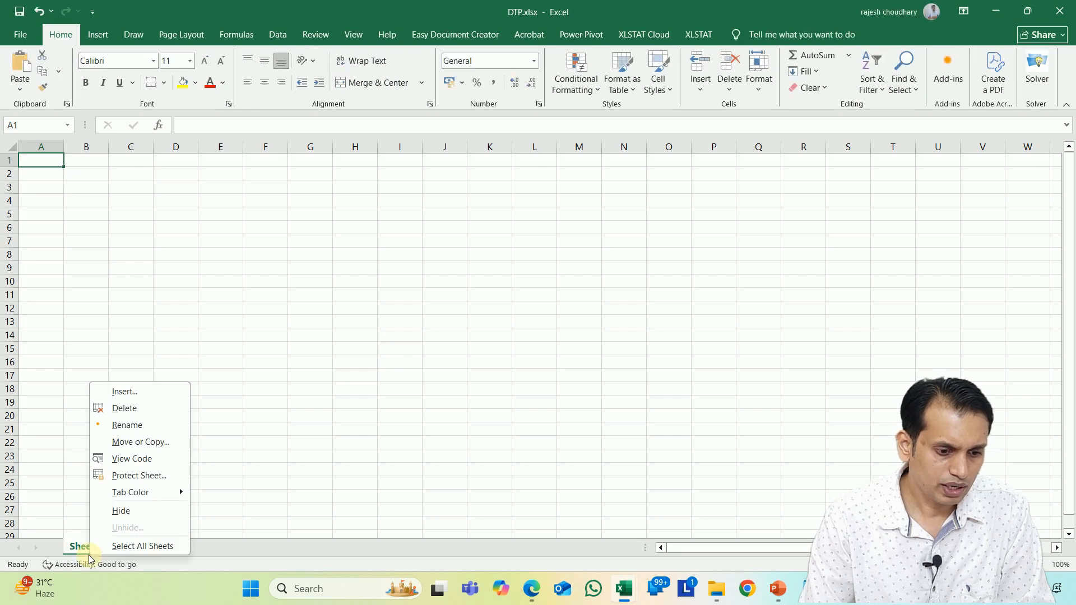
left_click(164, 428)
type("Pthway-target")
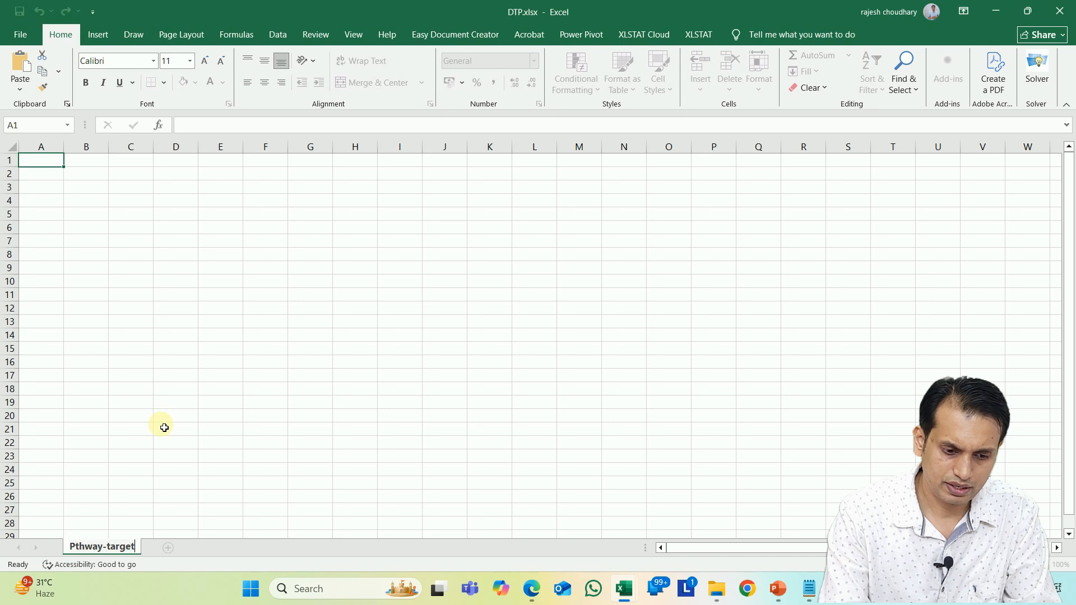
key("Return")
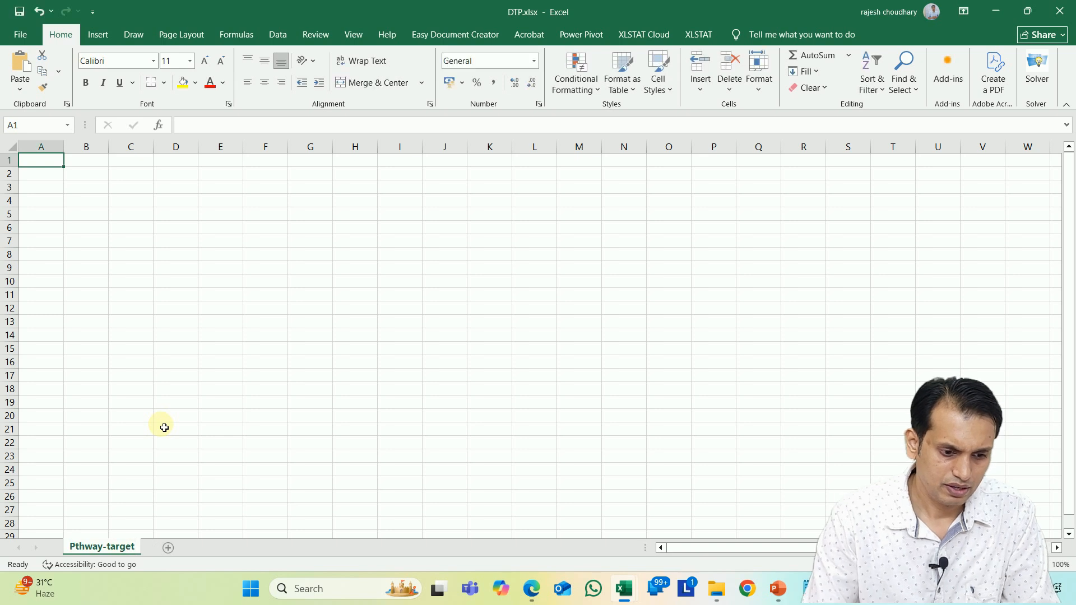
Enter the column headers "Node 1" in A1 and "Node 2" in B1.
type("Node 1")
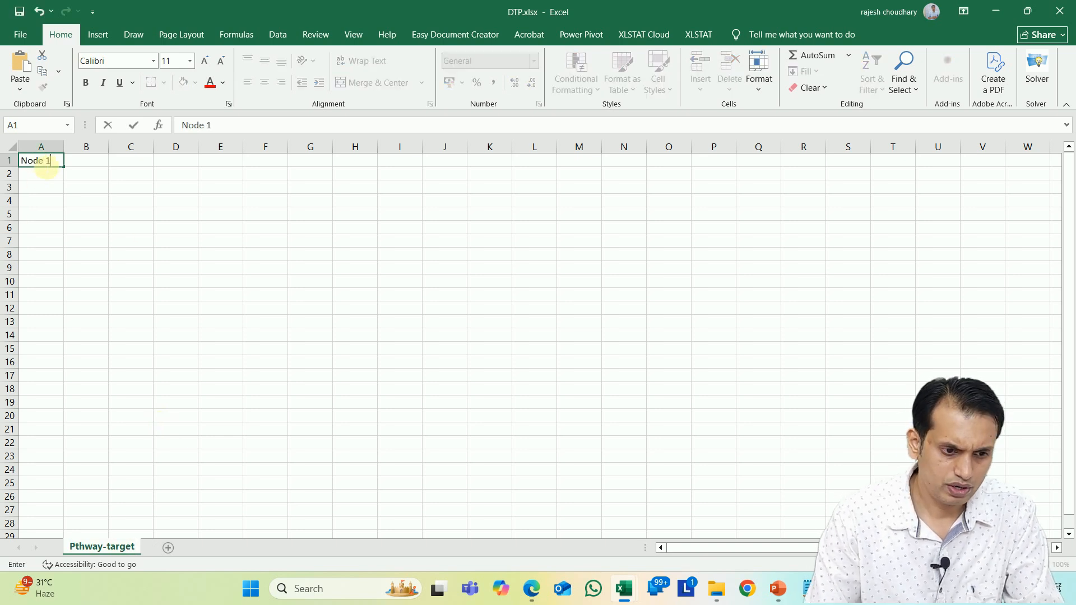
left_click(75, 162)
type("Node 2")
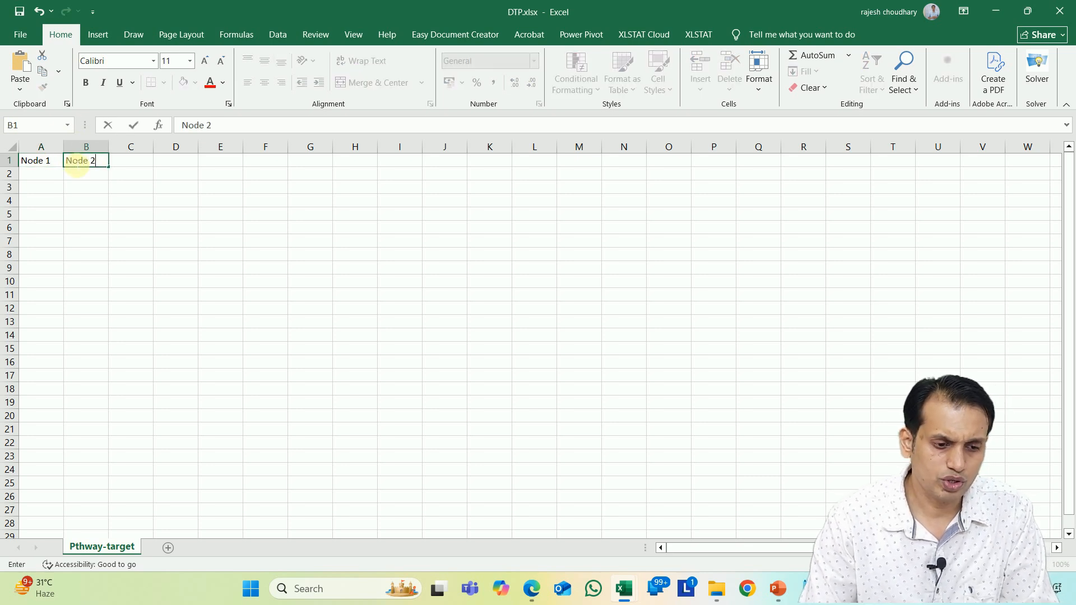
left_click(146, 200)
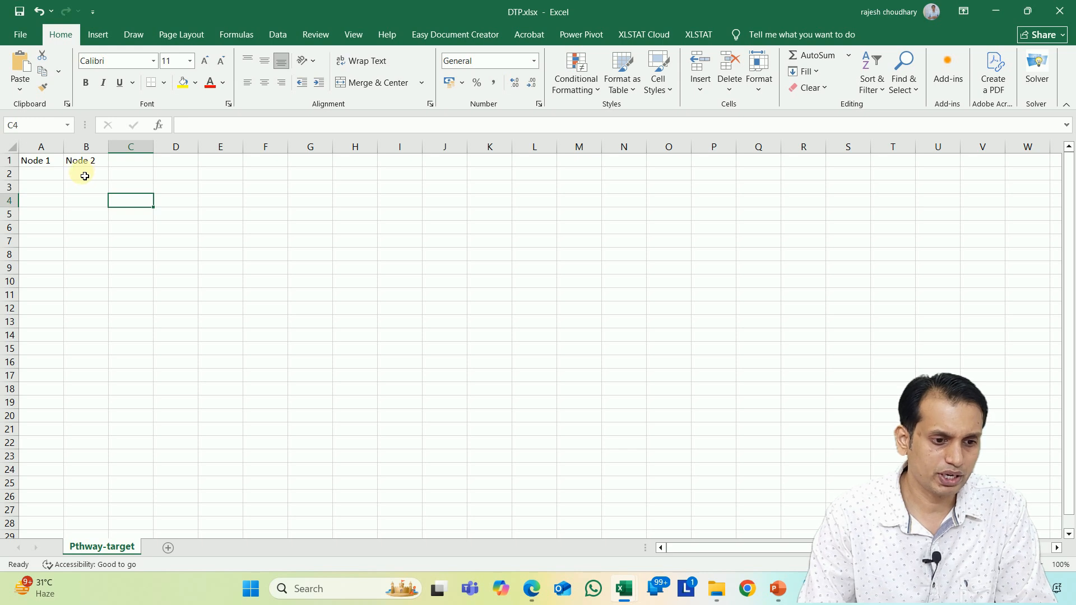
Copy the pathway–gene pairs in A1:B12 of Sheet1 in enrichment.csv and paste them at A2 of the Pthway-target sheet in DTP.xlsx.
left_click(624, 588)
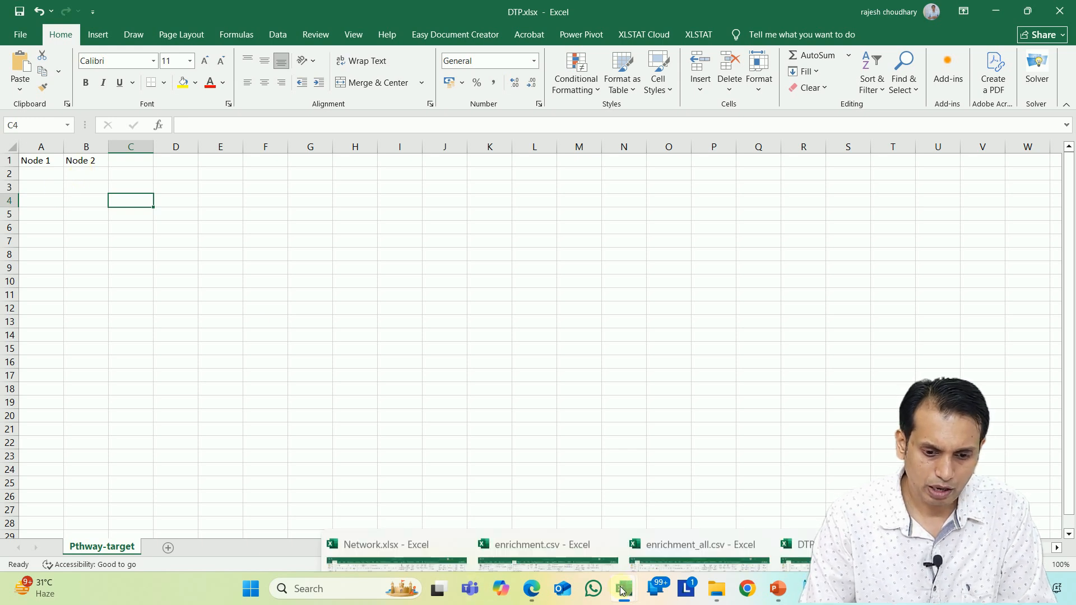
left_click(588, 543)
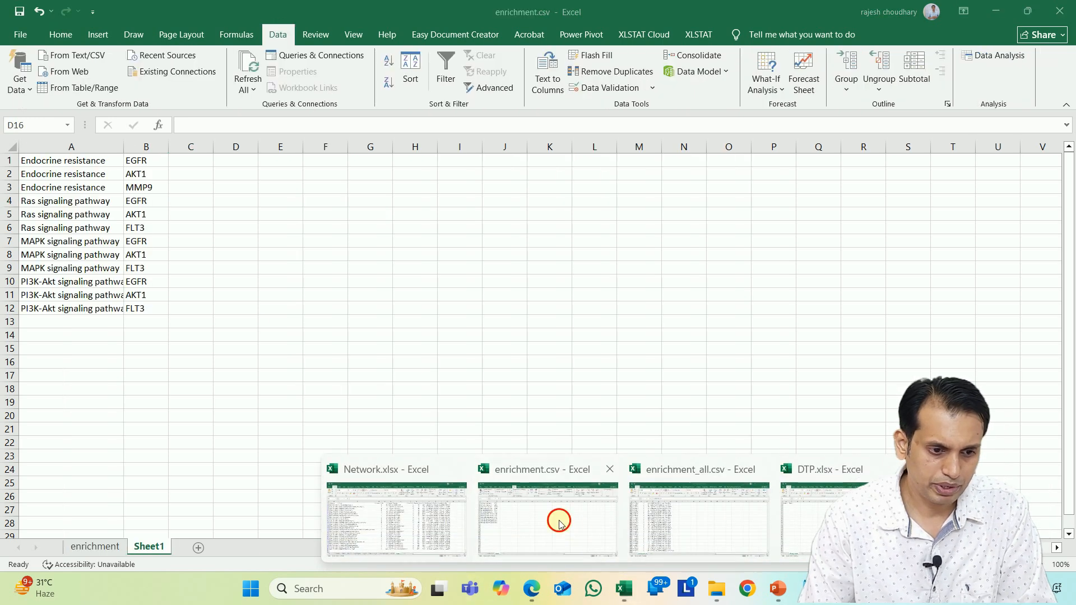
left_click(65, 162)
left_click_drag(97, 175, 141, 310)
key("ctrl+c")
left_click(623, 588)
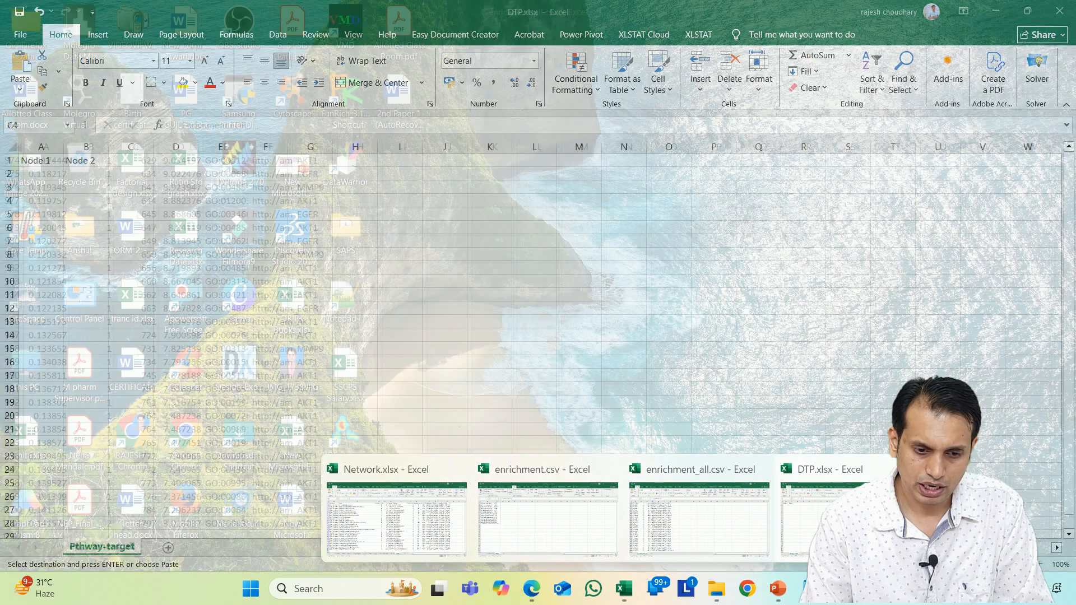
left_click(823, 522)
left_click(130, 201)
left_click(53, 178)
key("ctrl+v")
left_click(220, 268)
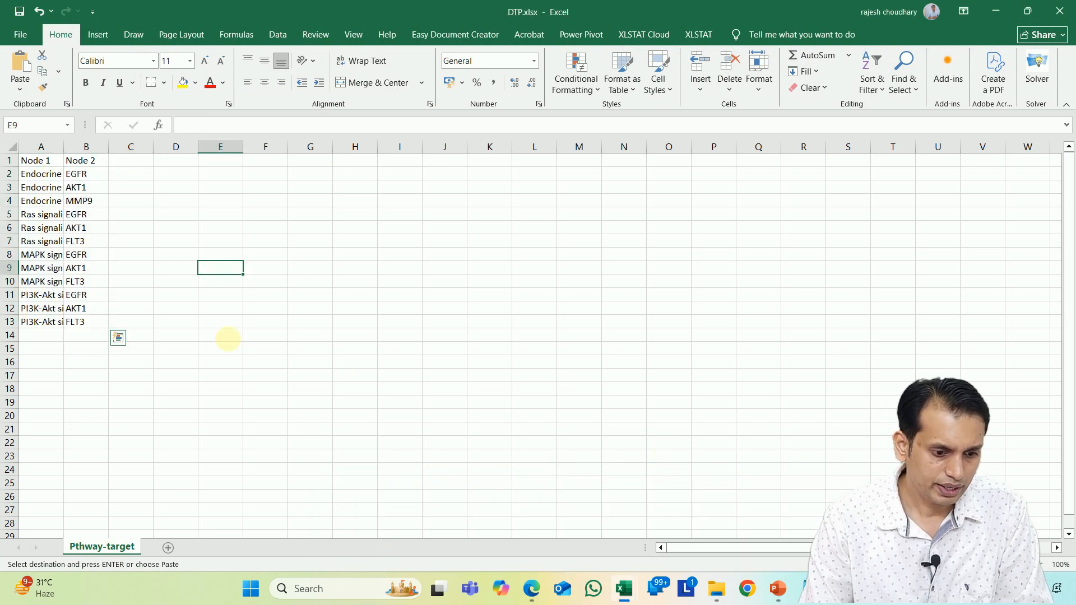
Add a second worksheet to DTP.xlsx and name it "Drug-target".
left_click(168, 547)
right_click(169, 548)
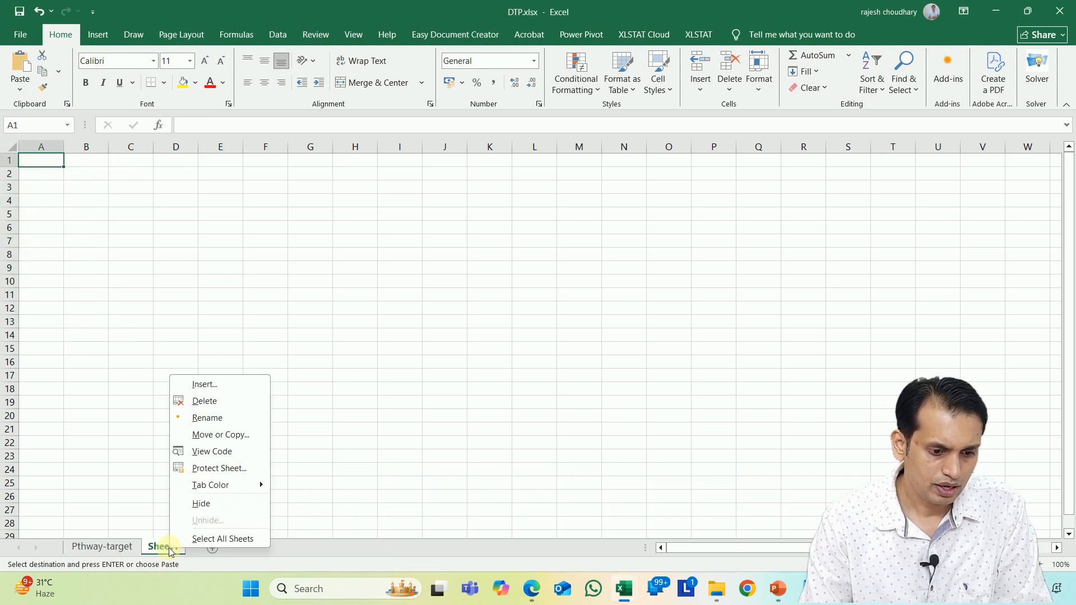
left_click(218, 419)
type("Dr")
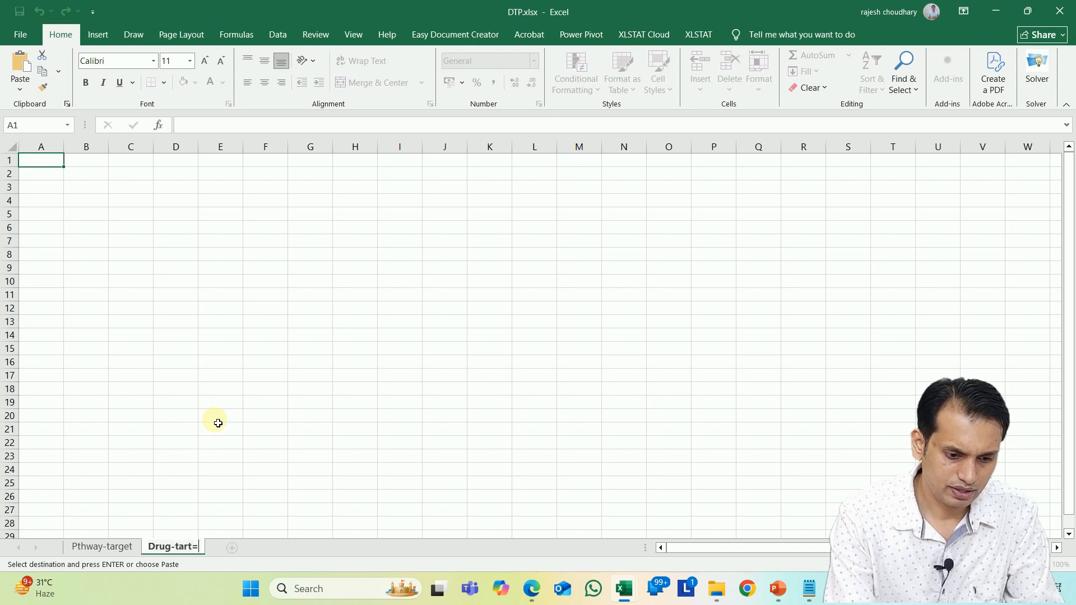
type("ug-target")
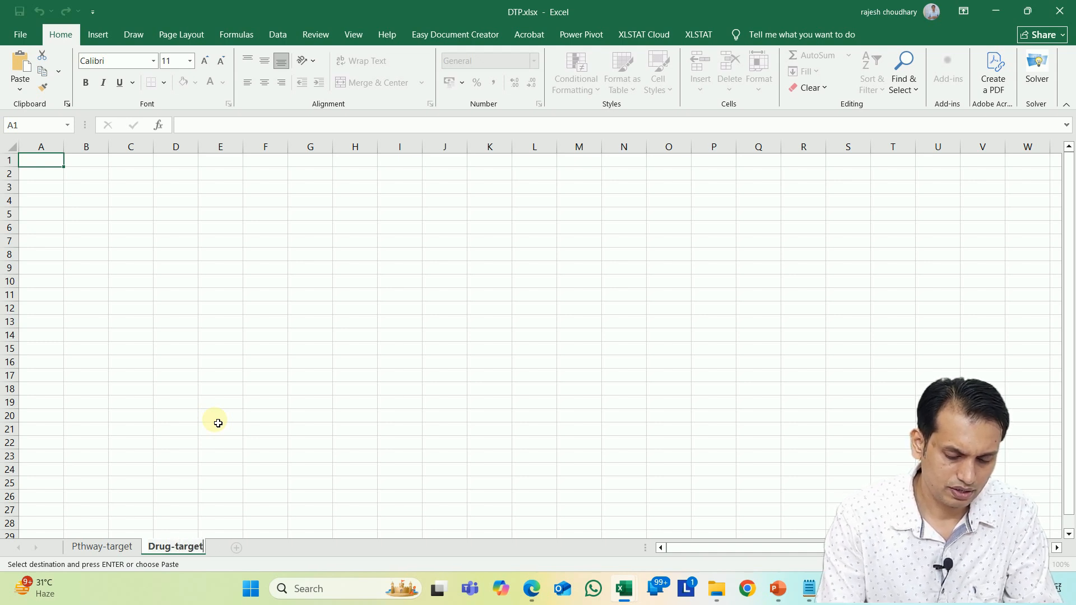
left_click(215, 435)
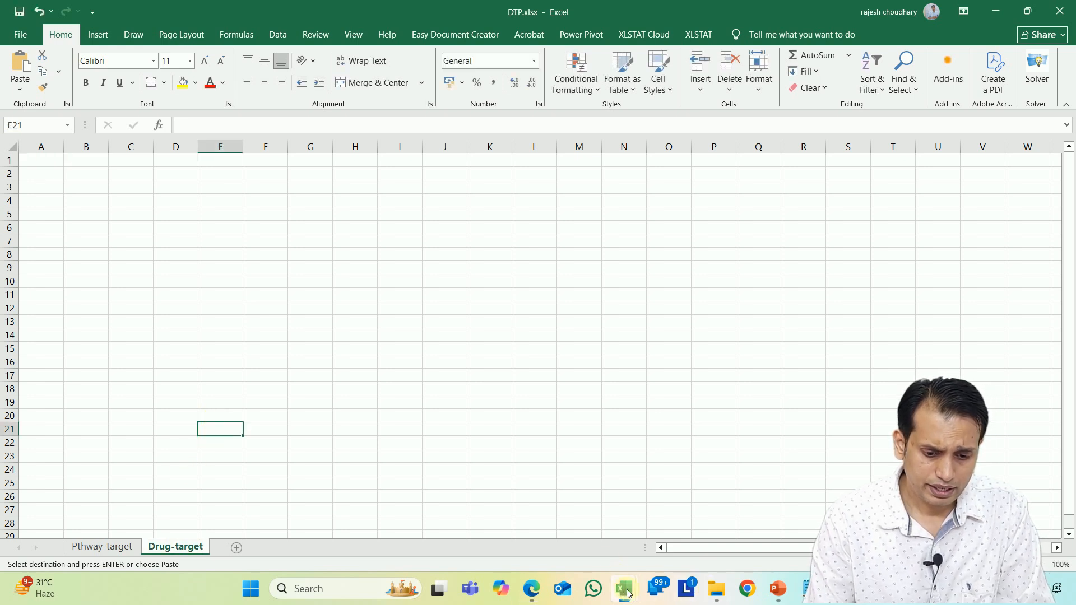
Examine the Drug Targets, Matched Target and Sheet6 core target lists in Network.xlsx as sources for the drug–target pairs.
mouse_move(627, 593)
left_click(516, 535)
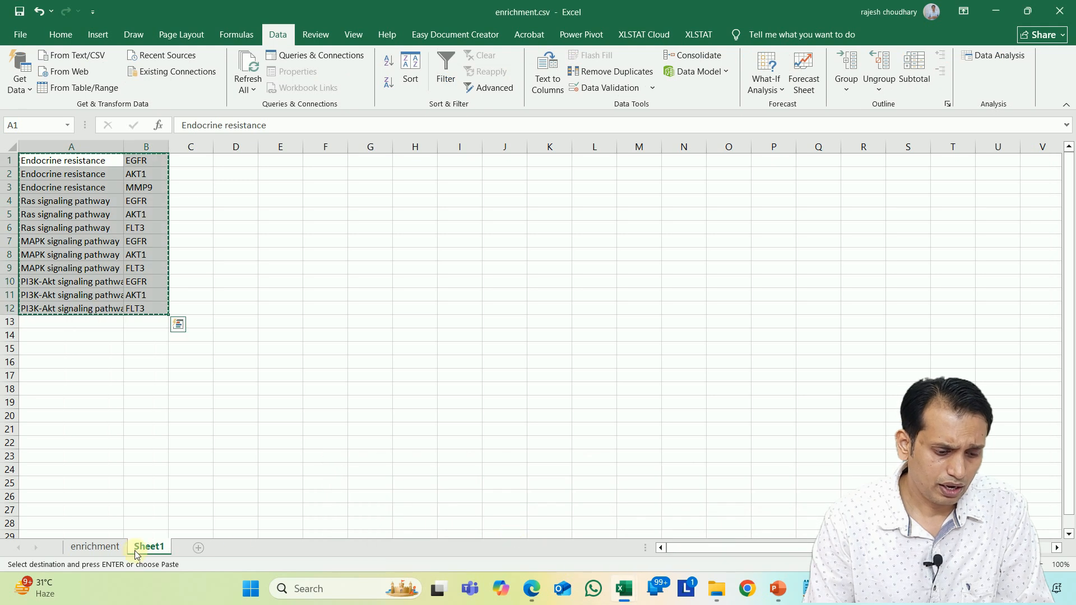
left_click(803, 87)
left_click(548, 391)
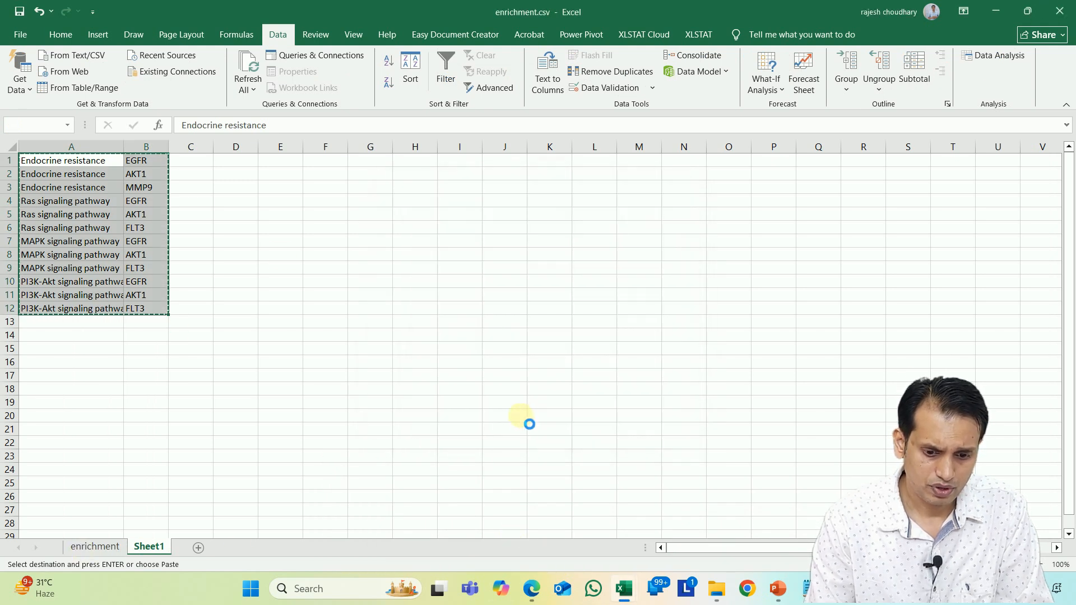
mouse_move(624, 588)
left_click(476, 524)
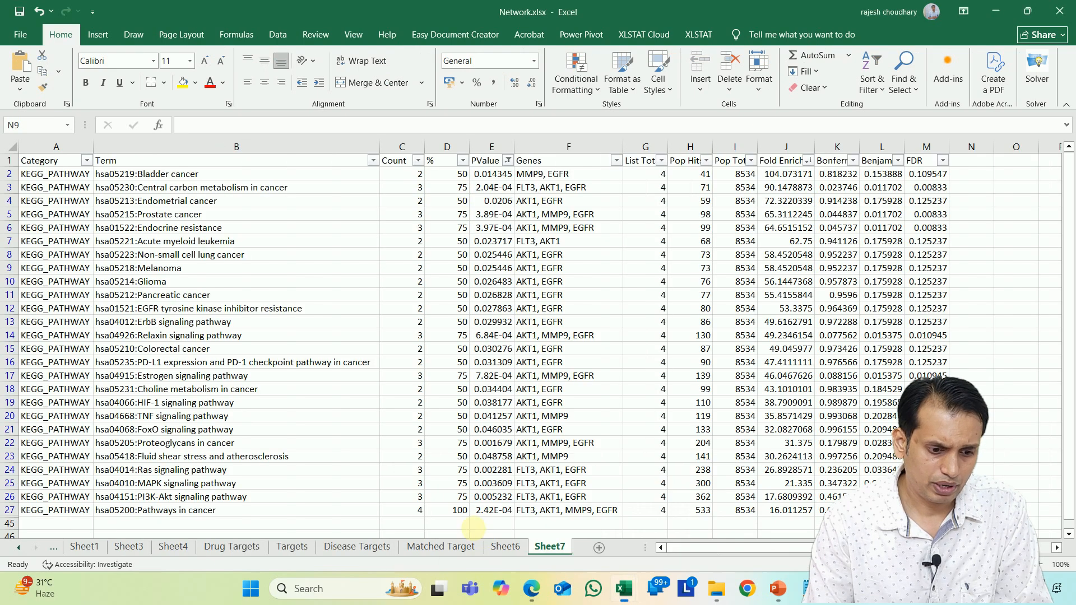
left_click(246, 549)
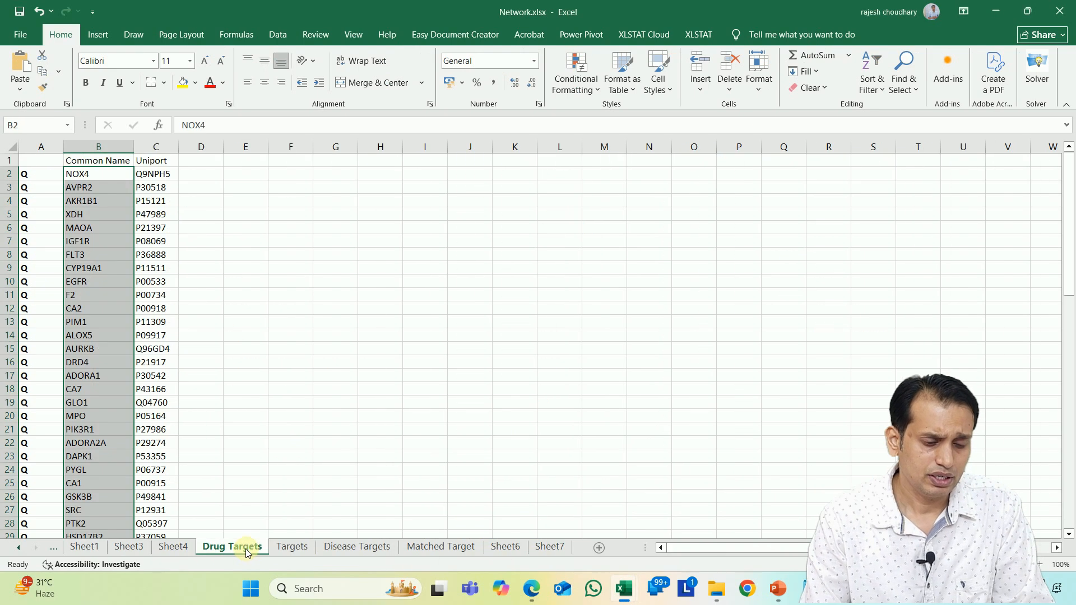
left_click(440, 548)
left_click_drag(67, 199, 98, 406)
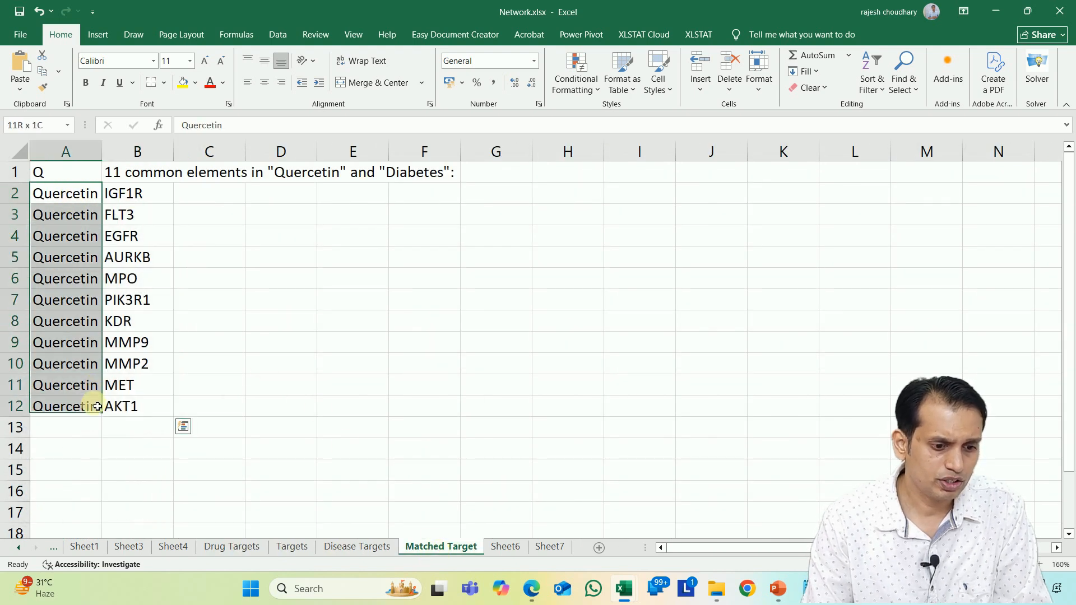
left_click(329, 408)
left_click(499, 552)
scroll(209, 474, "down", 3)
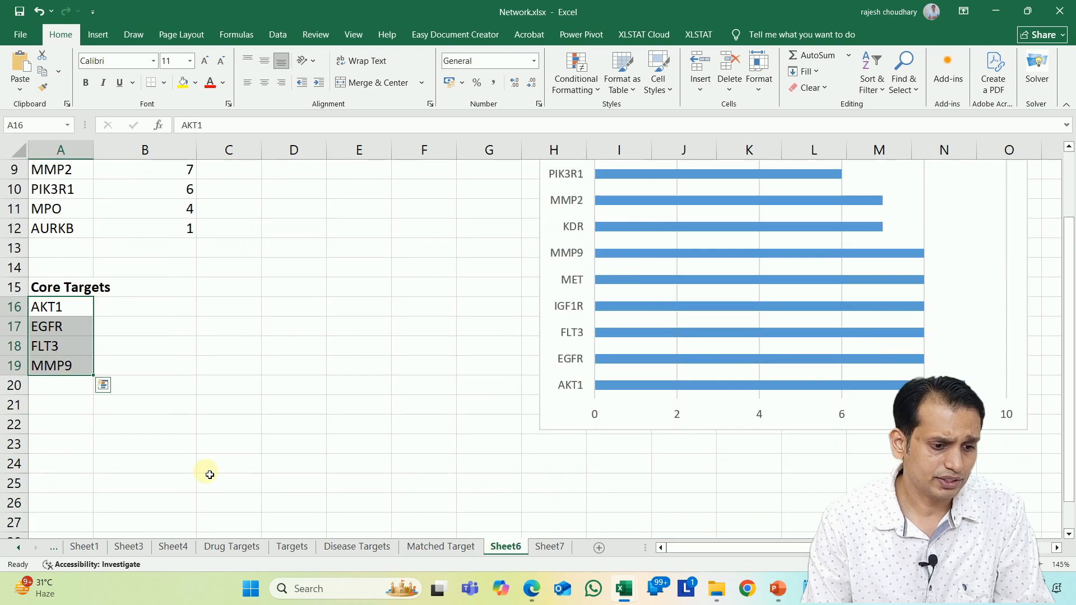
scroll(209, 473, "up", 1)
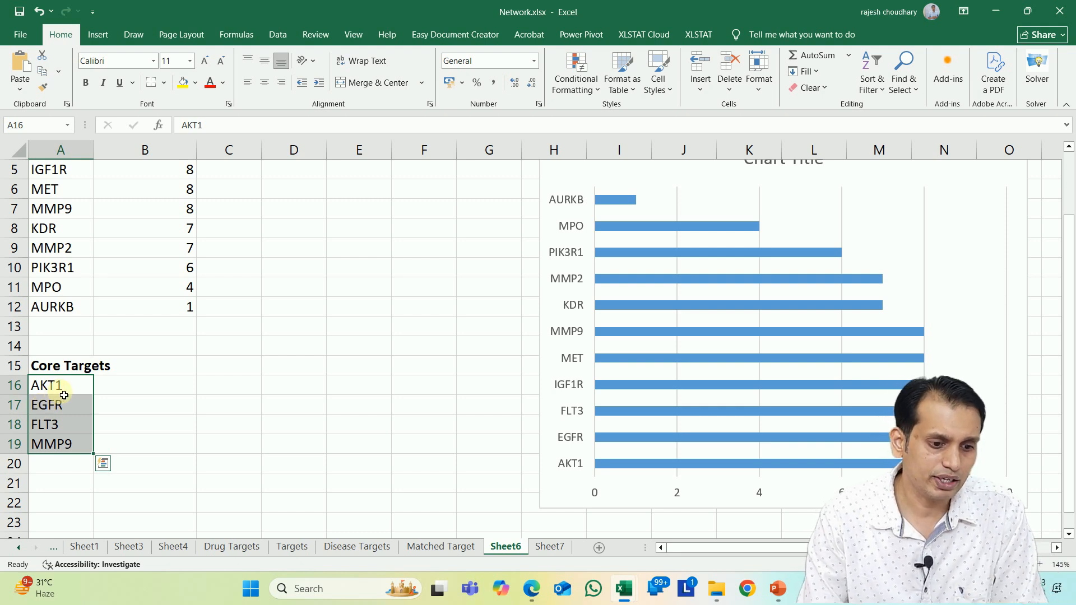
Copy the core targets in A16:A19 of Sheet6 in Network.xlsx and return to the Drug-target sheet of DTP.xlsx.
left_click(168, 404)
left_click_drag(62, 386, 65, 443)
key("ctrl+c")
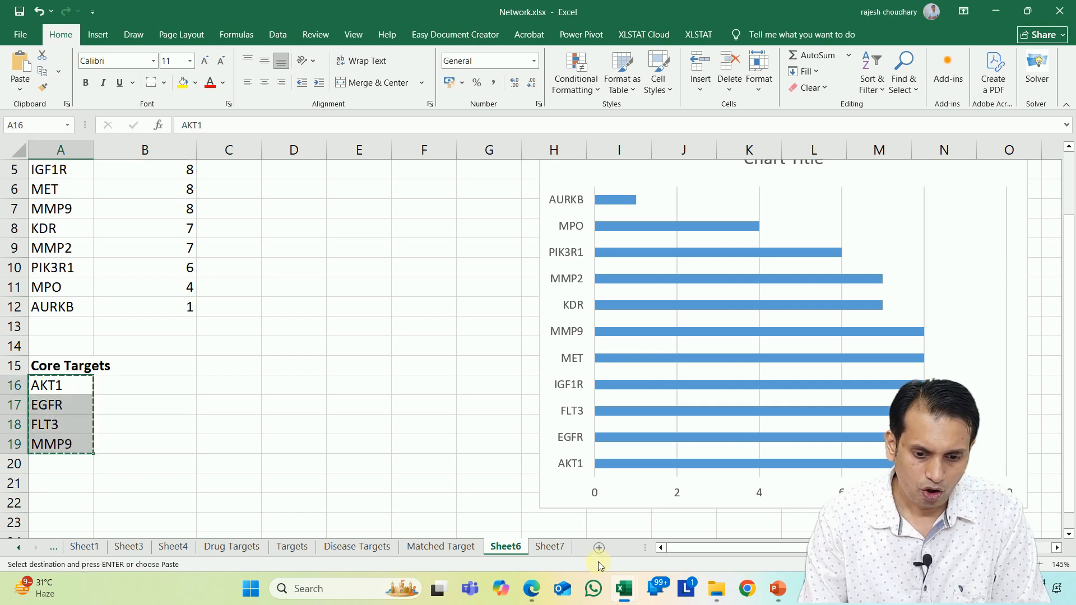
left_click(624, 589)
left_click(798, 497)
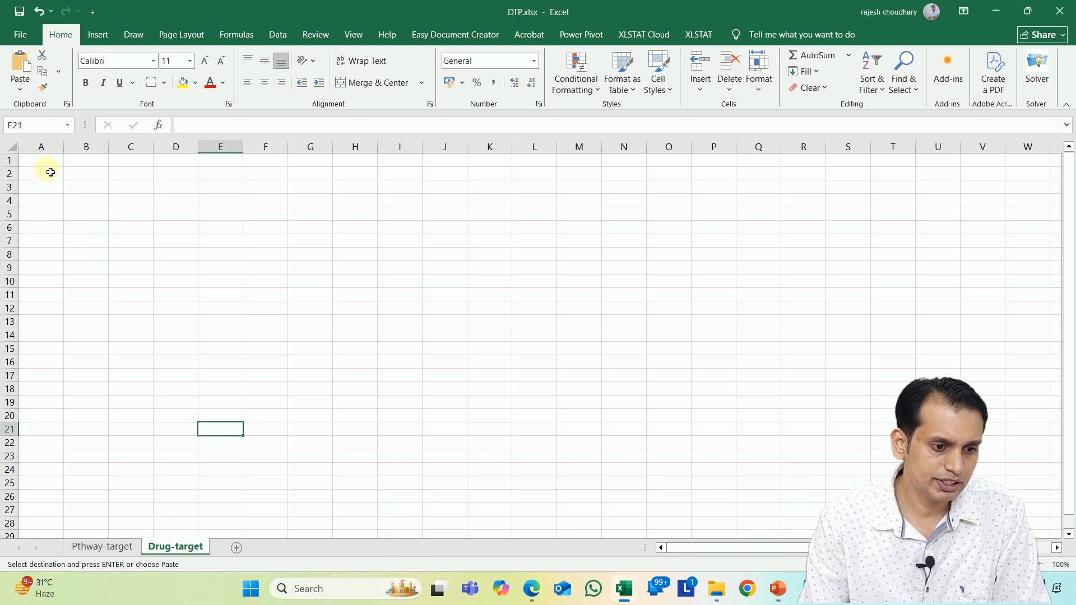
Enter the column headers "node 1" in A1 and "node 2" in B1 of the Drug-target sheet.
key("ctrl+Home")
type("nod")
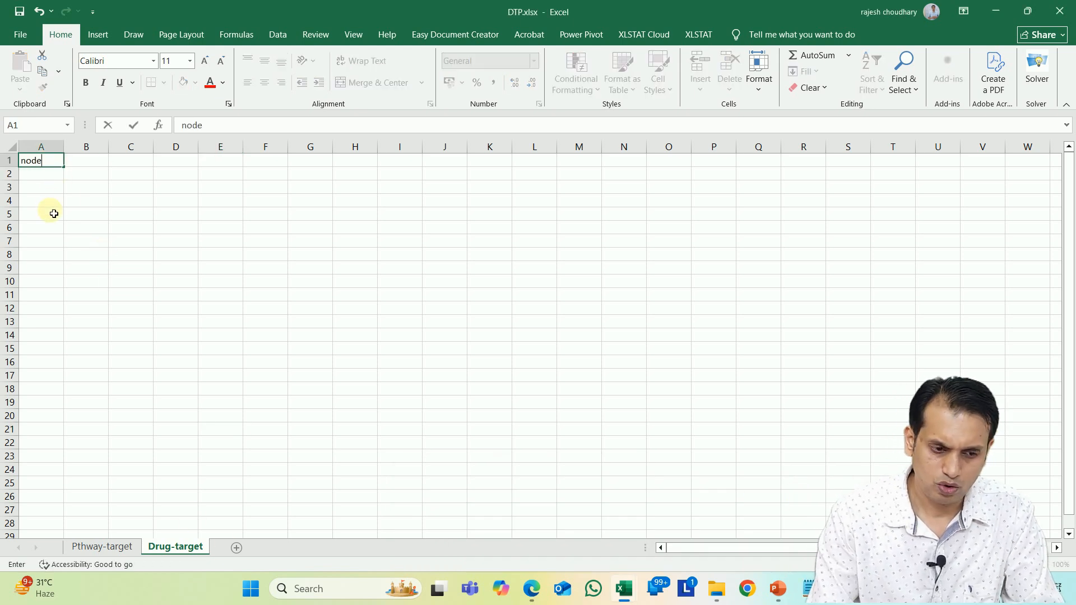
left_click(88, 164)
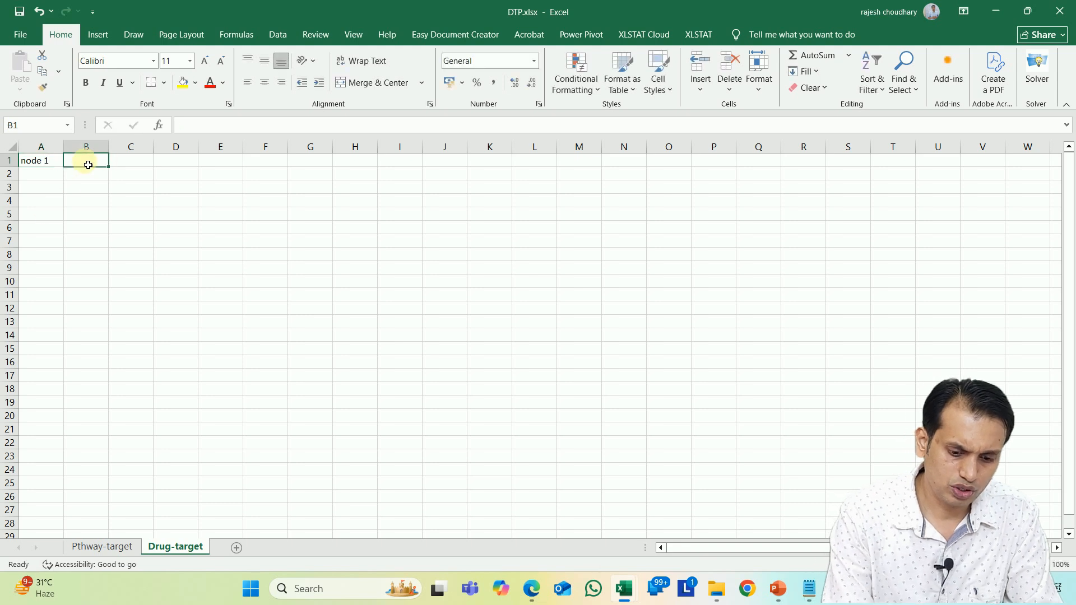
type("node 2")
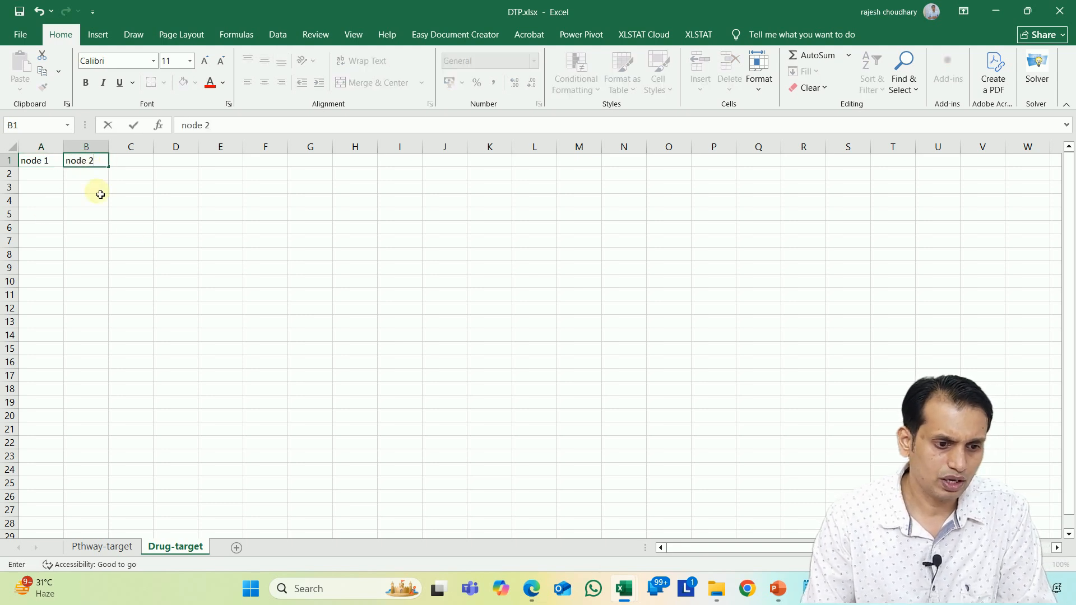
left_click(134, 228)
Enter the drug name "Quercetin" in A2 of the Drug-target sheet.
left_click(53, 175)
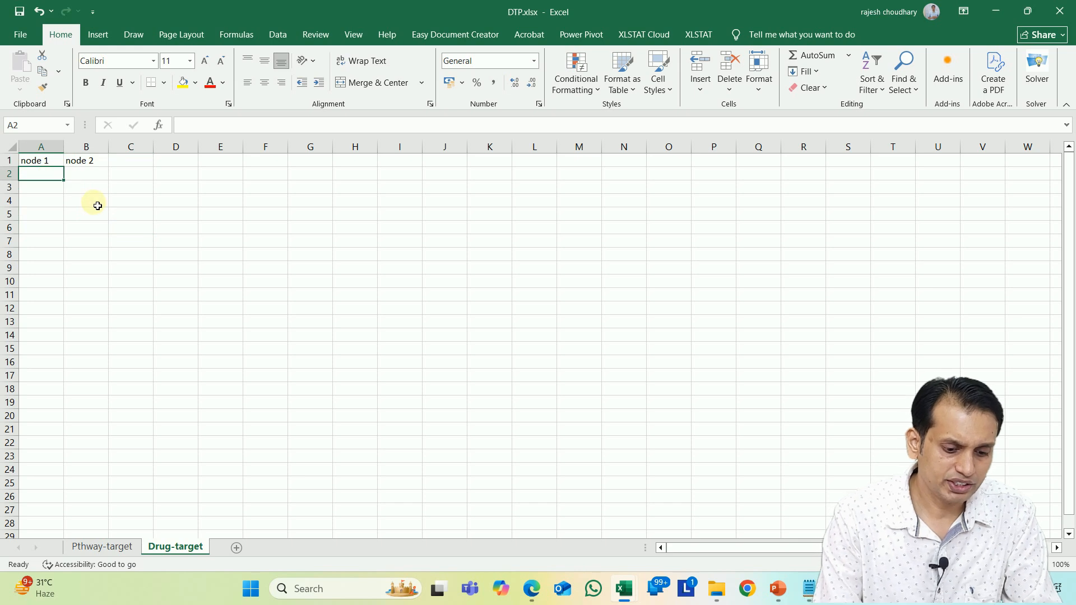
type("Quercetin")
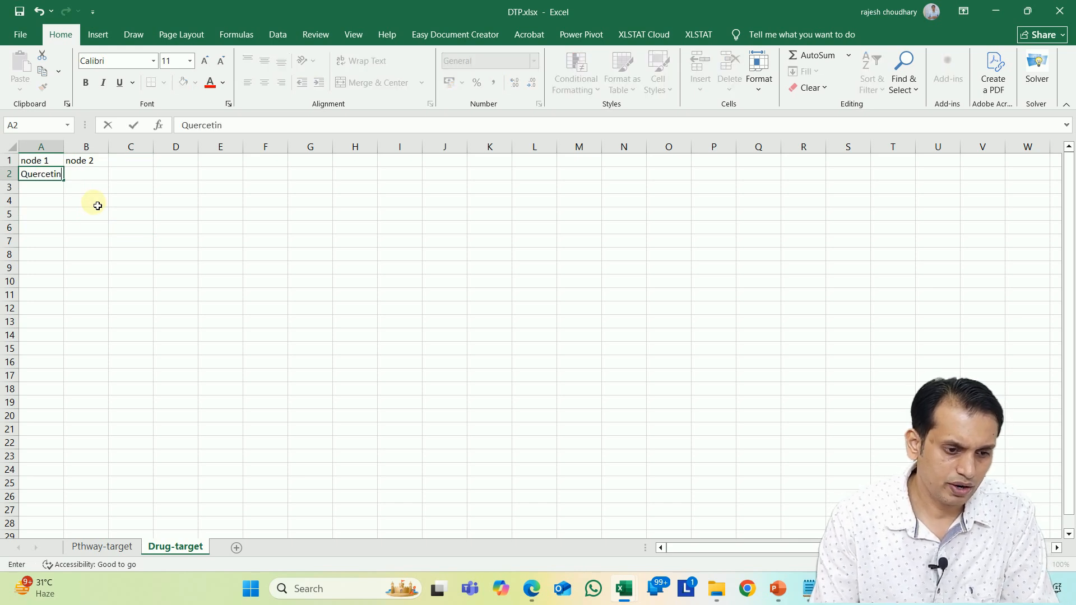
left_click(179, 241)
Copy the core targets AKT1, EGFR, FLT3 and MMP9 from Sheet6 of Network.xlsx and paste them at B2 of the Drug-target sheet in DTP.xlsx.
left_click(97, 178)
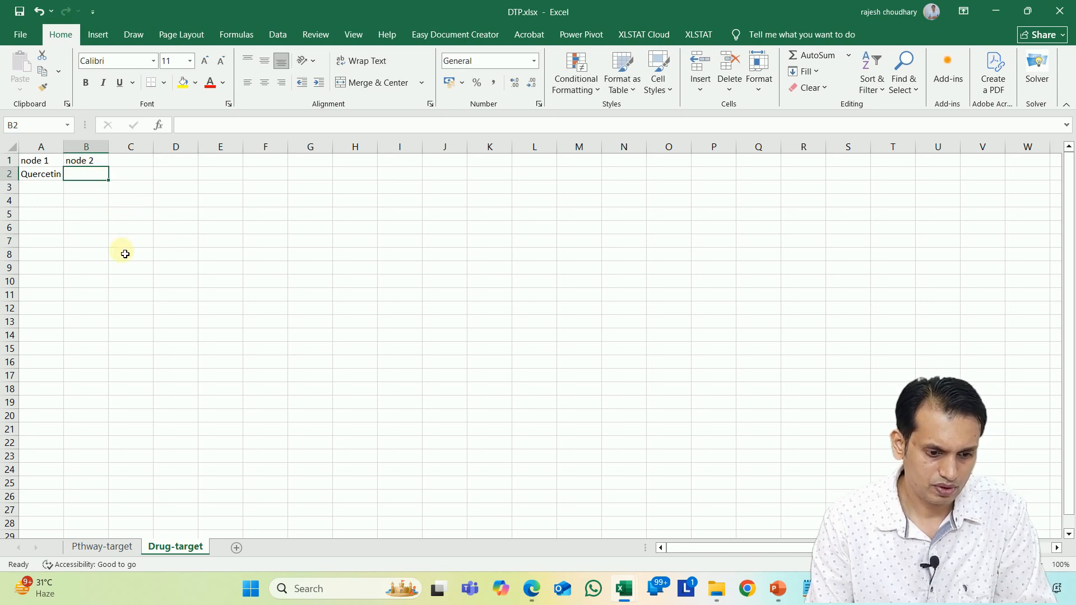
mouse_move(624, 589)
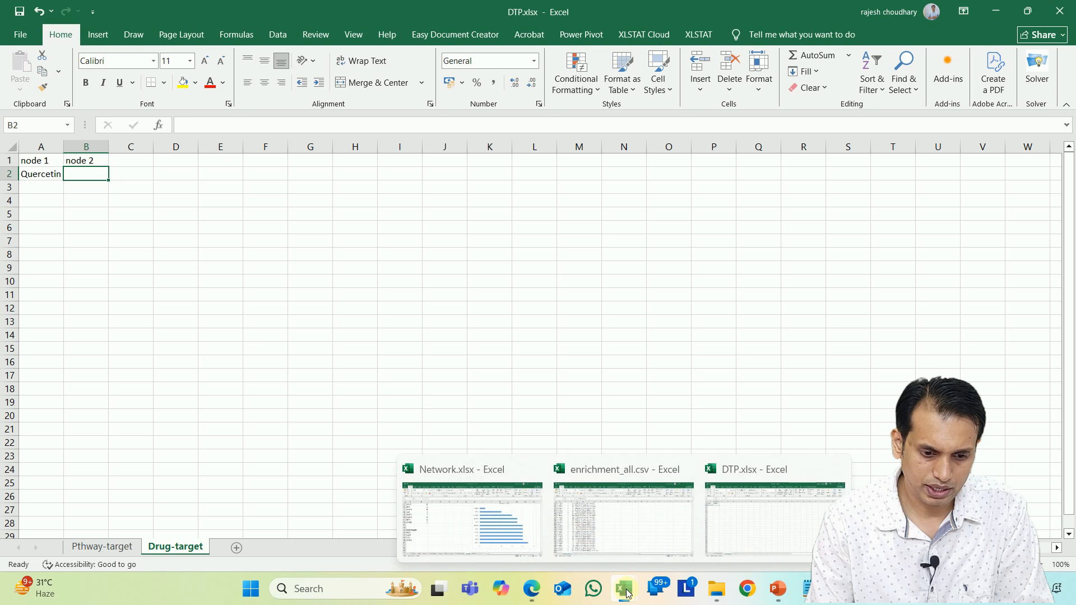
left_click(491, 532)
right_click(79, 404)
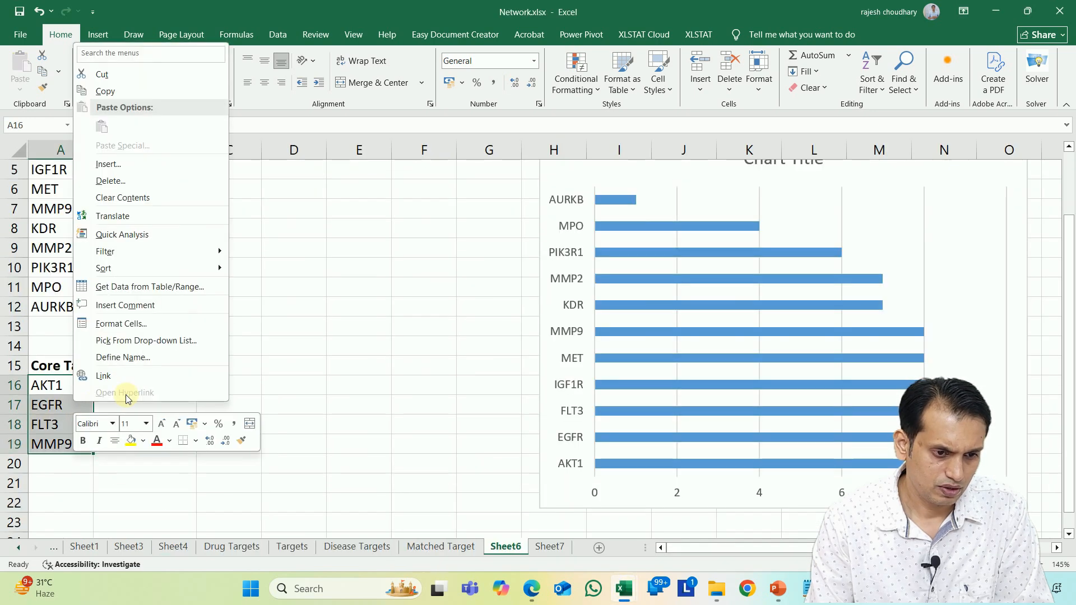
left_click(133, 92)
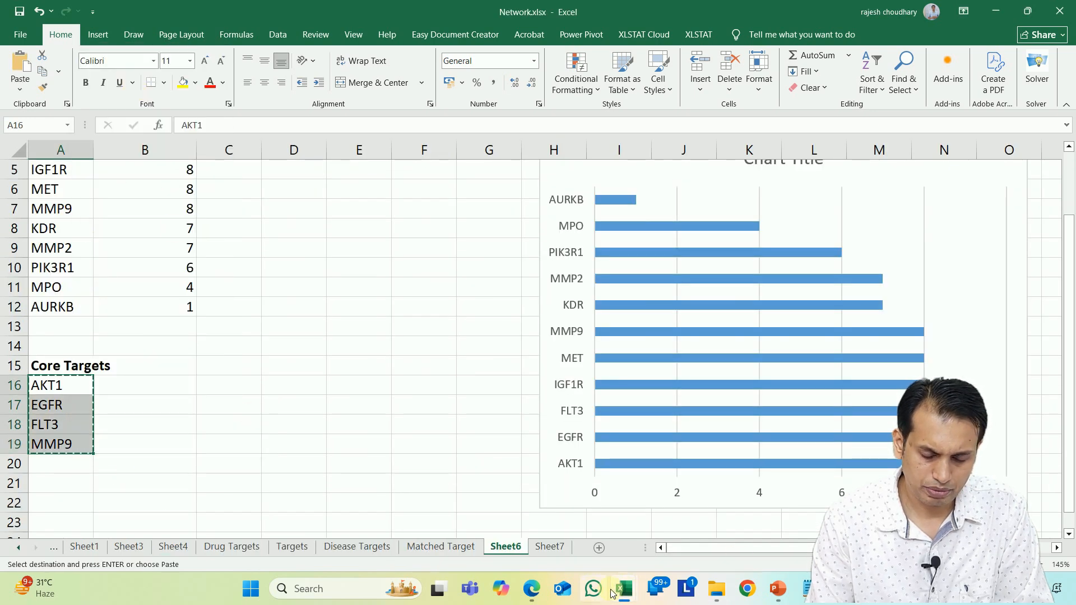
mouse_move(624, 589)
left_click(667, 513)
left_click(98, 174)
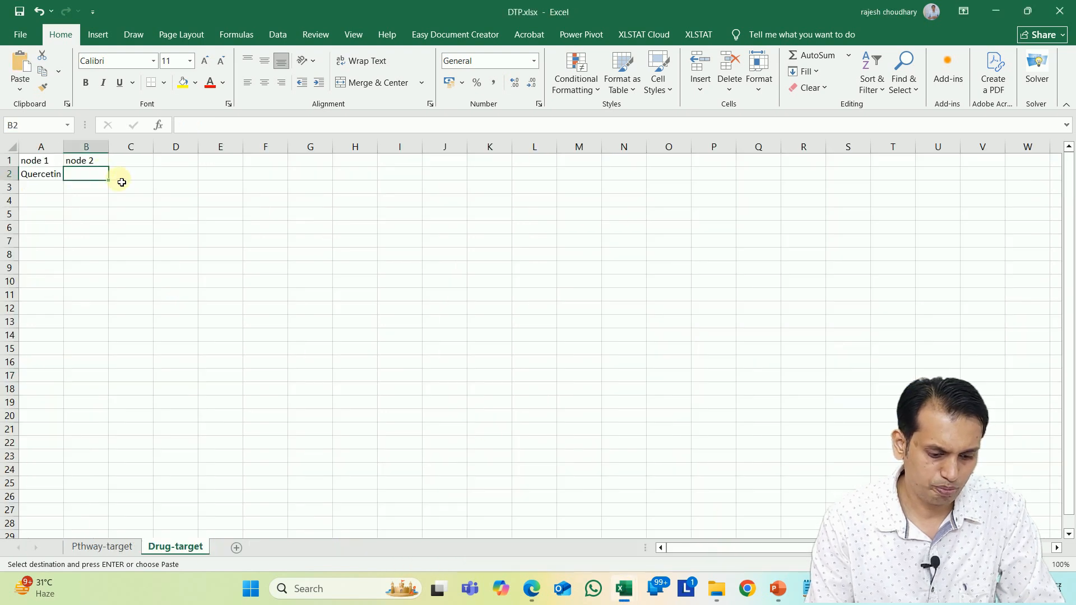
key("ctrl+v")
Fill Quercetin from A2 down to A5 and check the four drug–target pairs.
left_click(51, 175)
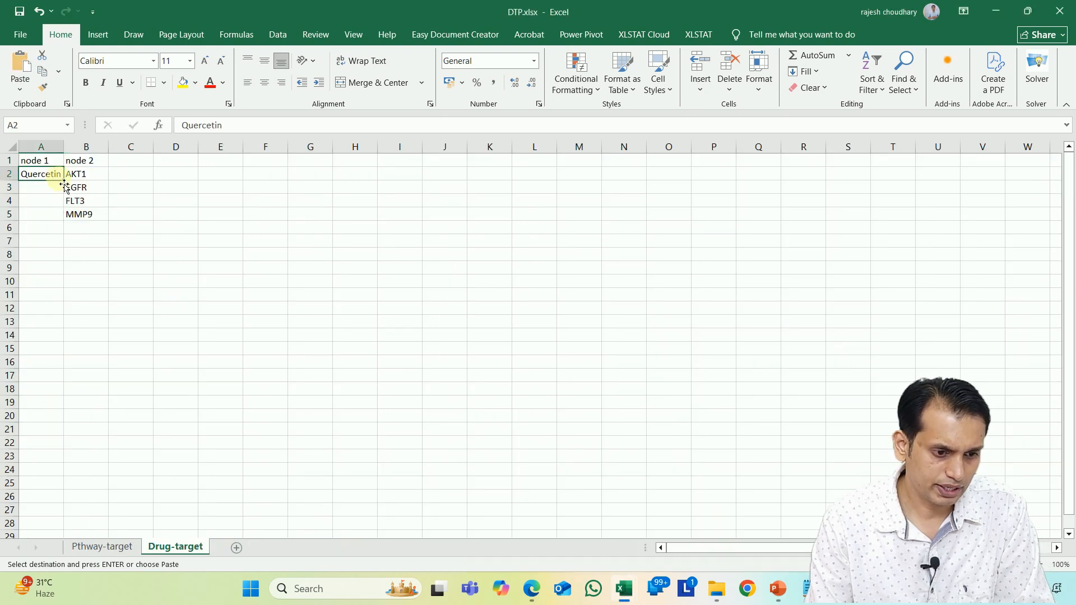
left_click_drag(67, 186, 63, 218)
left_click(227, 242)
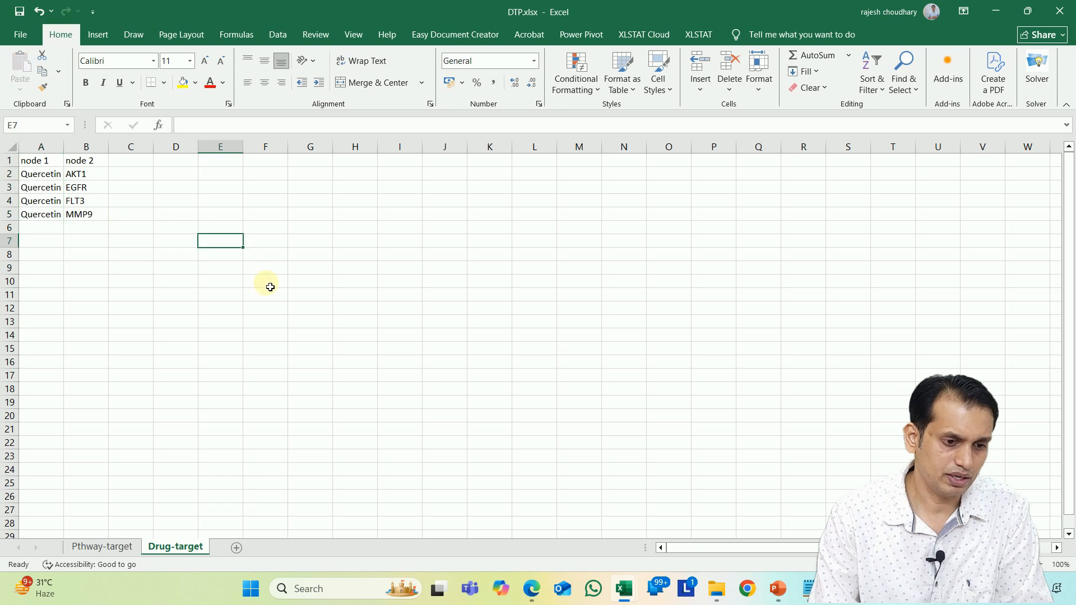
scroll(270, 288, "up", 4)
scroll(270, 288, "up", 3)
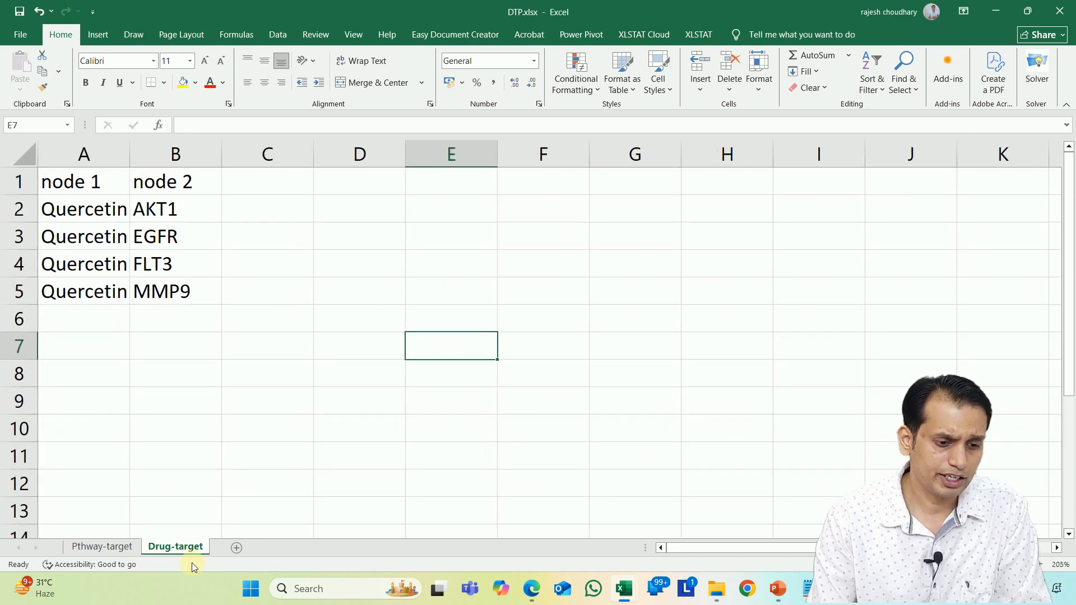
left_click_drag(92, 211, 126, 261)
left_click_drag(171, 219, 161, 296)
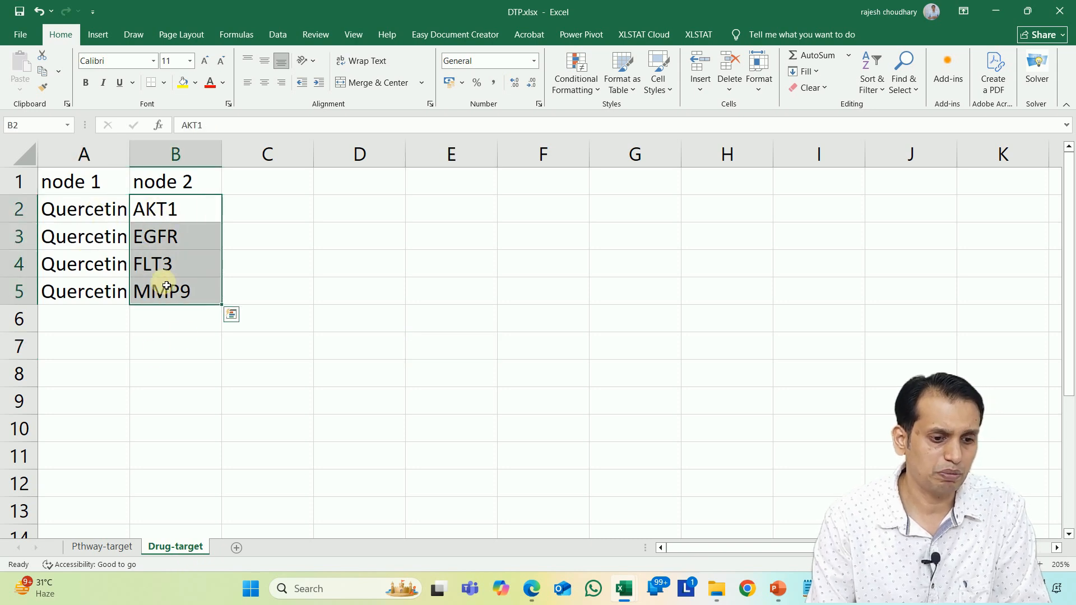
left_click(199, 433)
Fit the width of column A to the pathway names on the Pthway-target sheet and check its pathway and target columns.
left_click(112, 547)
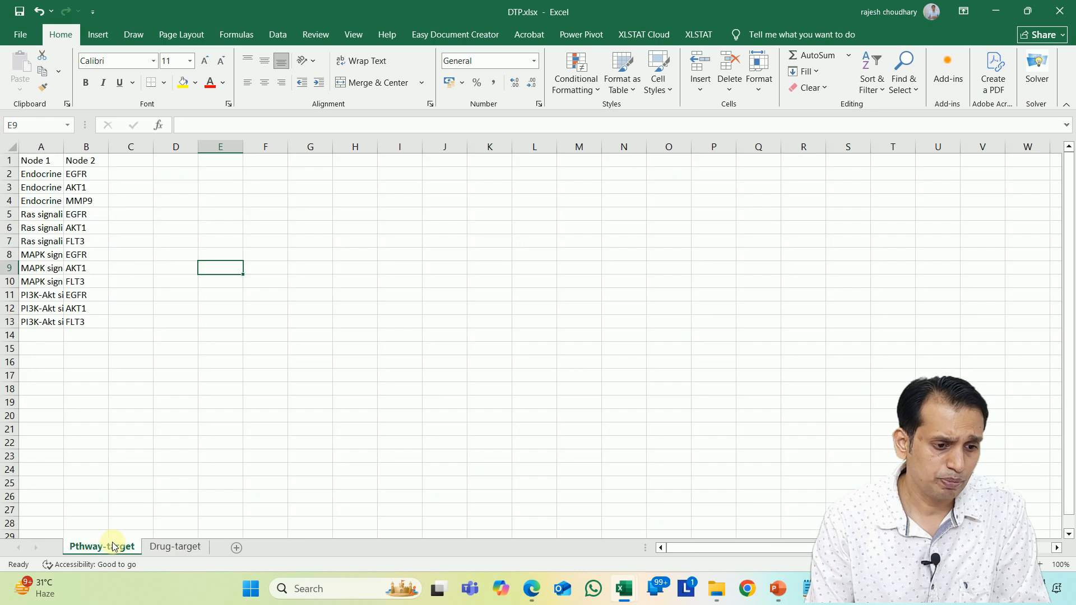
scroll(124, 392, "up", 3)
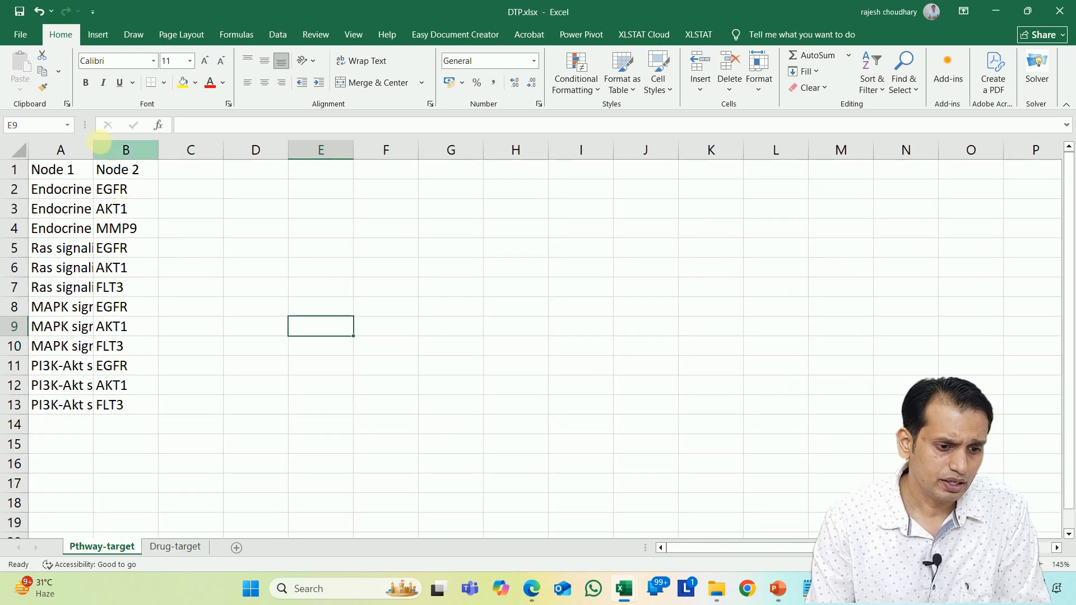
double_click(98, 153)
left_click_drag(101, 192, 91, 405)
left_click(429, 501)
left_click_drag(231, 194, 213, 406)
left_click(490, 453)
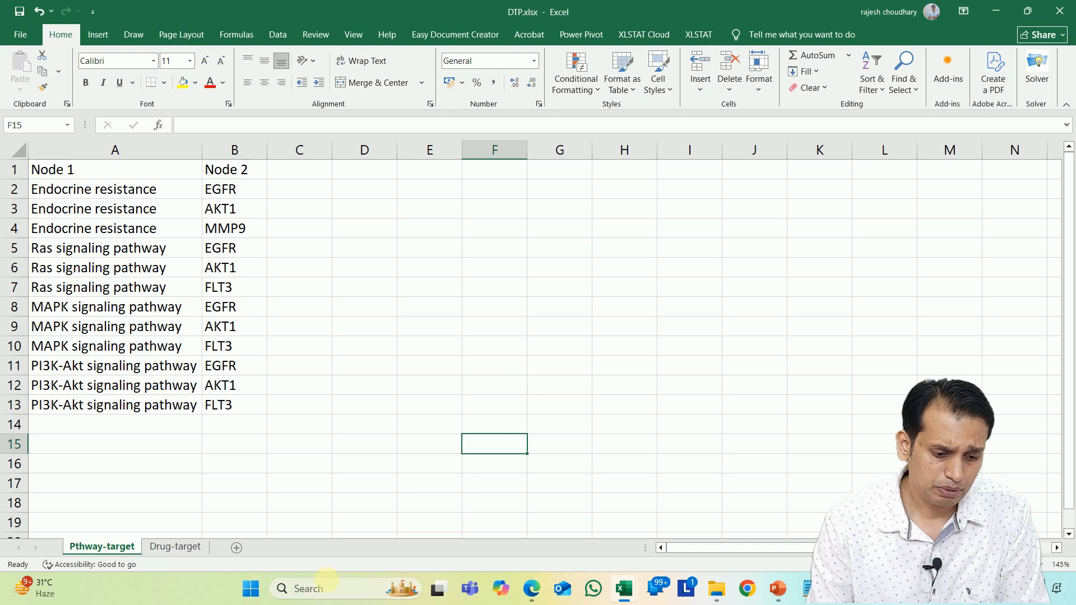
Search the computer's apps for "cyto" and launch Cytoscape.
left_click(325, 589)
type("cyto")
left_click(356, 218)
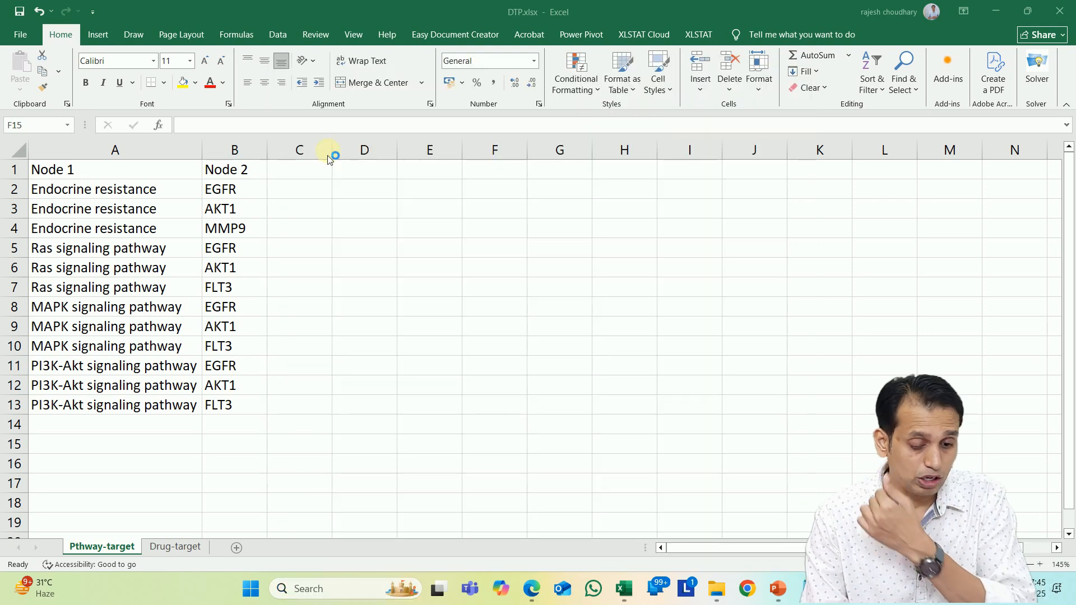
Open Chrome, search Google for "cytoscape" and view the home page of cytoscape.org with its download options.
left_click(745, 597)
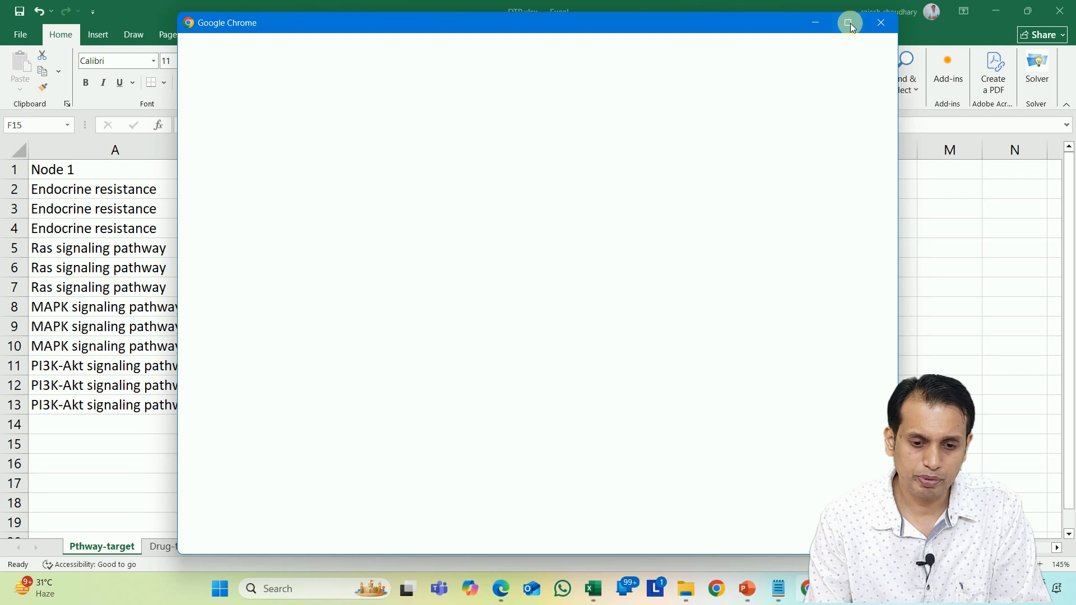
left_click(849, 22)
left_click(533, 263)
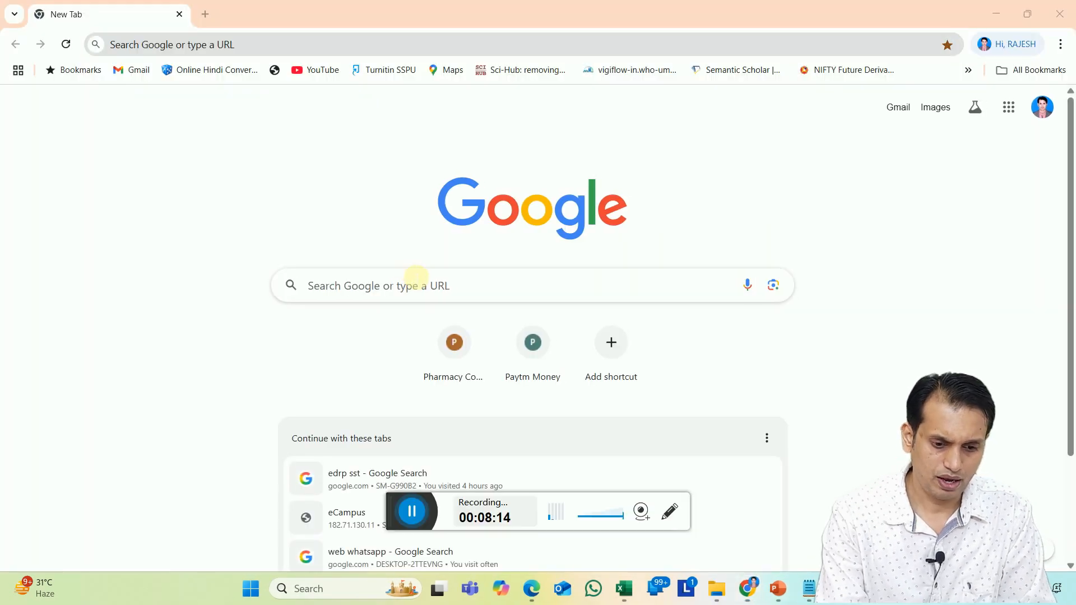
left_click(416, 278)
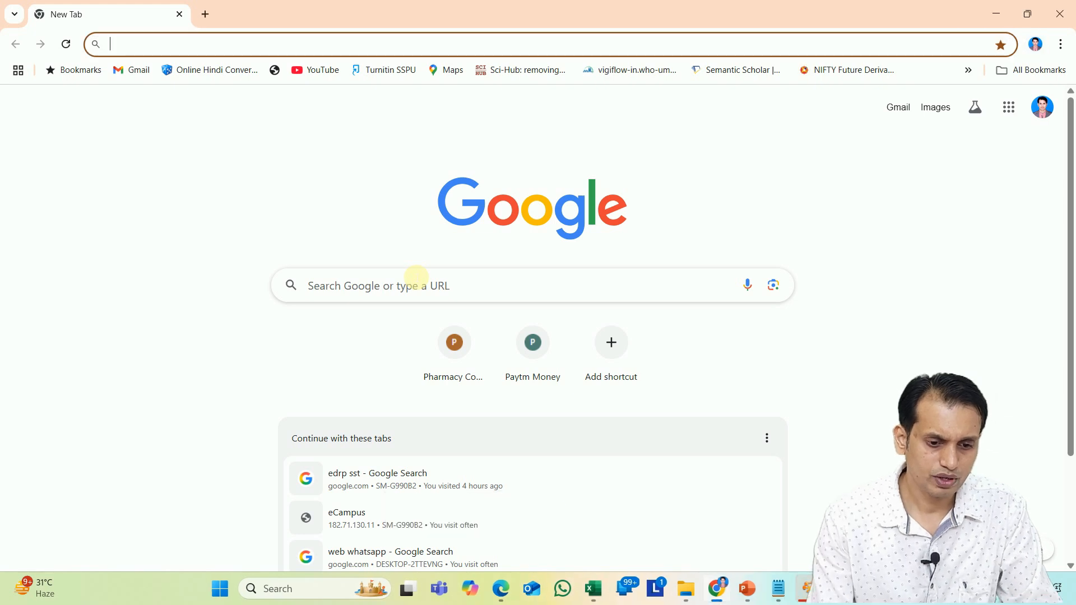
left_click(424, 300)
type("cyt")
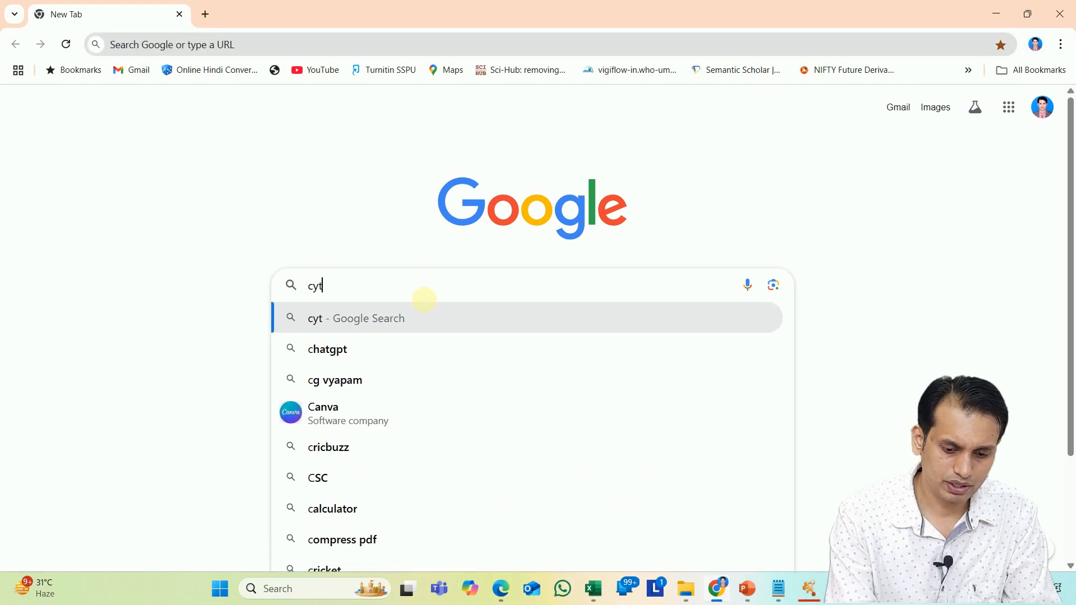
type("o")
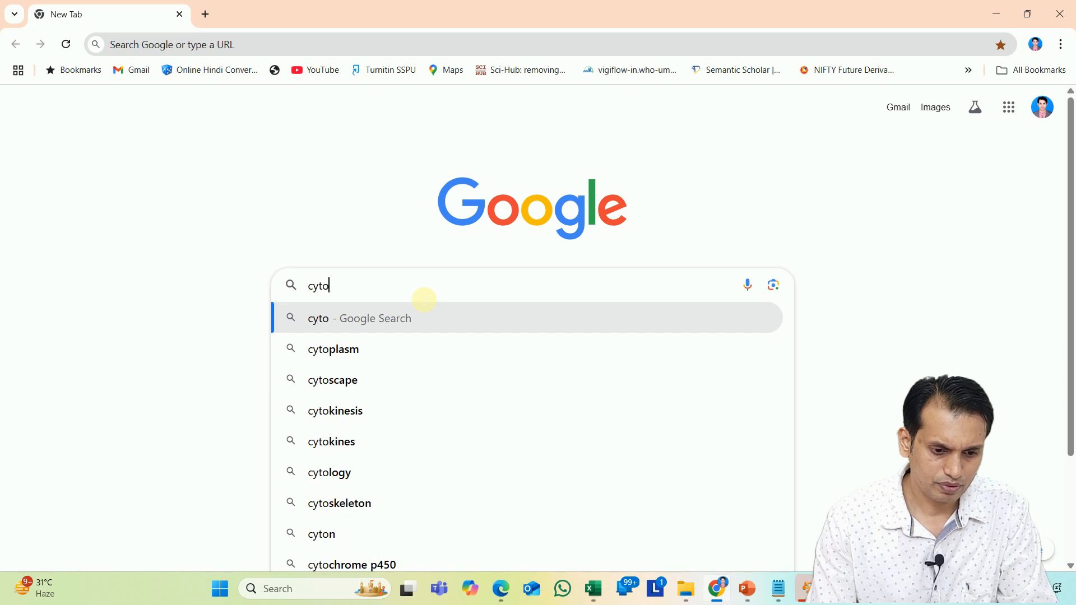
left_click(320, 379)
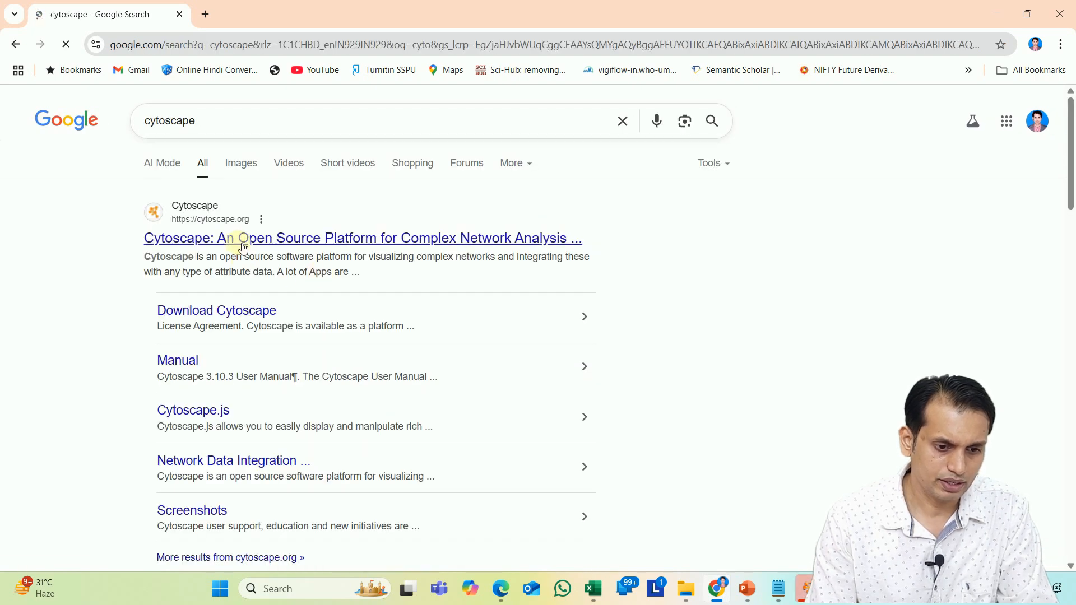
left_click(243, 247)
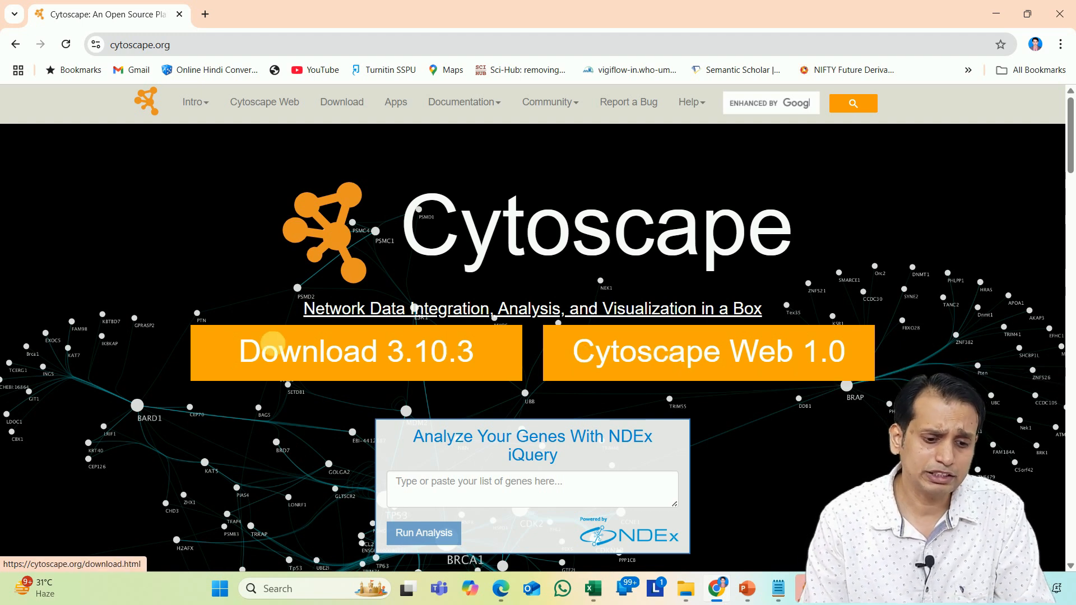
scroll(339, 352, "down", 2)
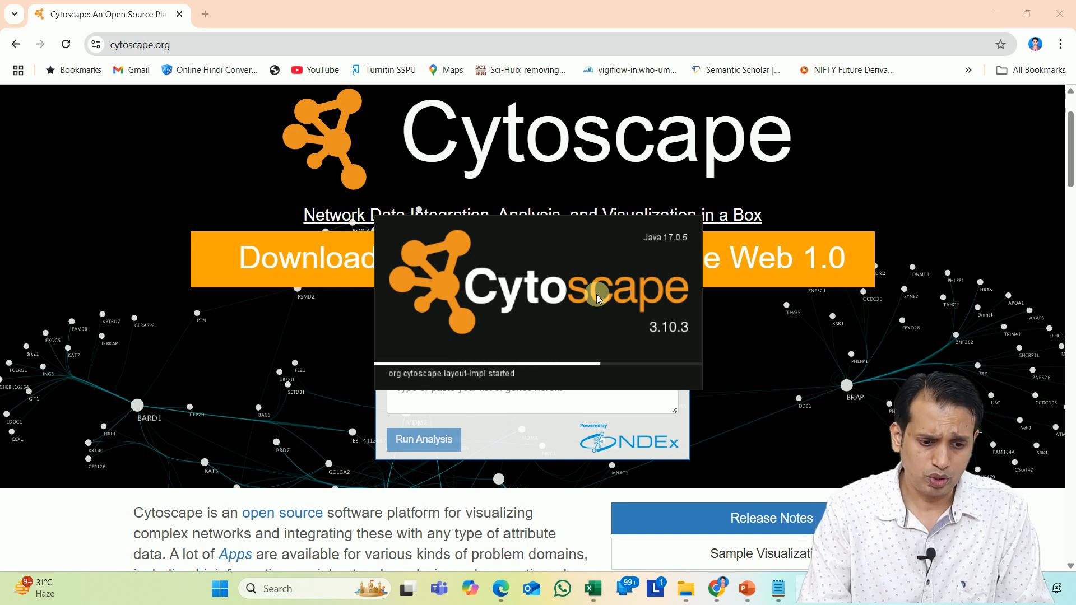
Switch to Cytoscape and open DTP.xlsx from the Network pharmacology folder as the network file to import.
left_click(996, 14)
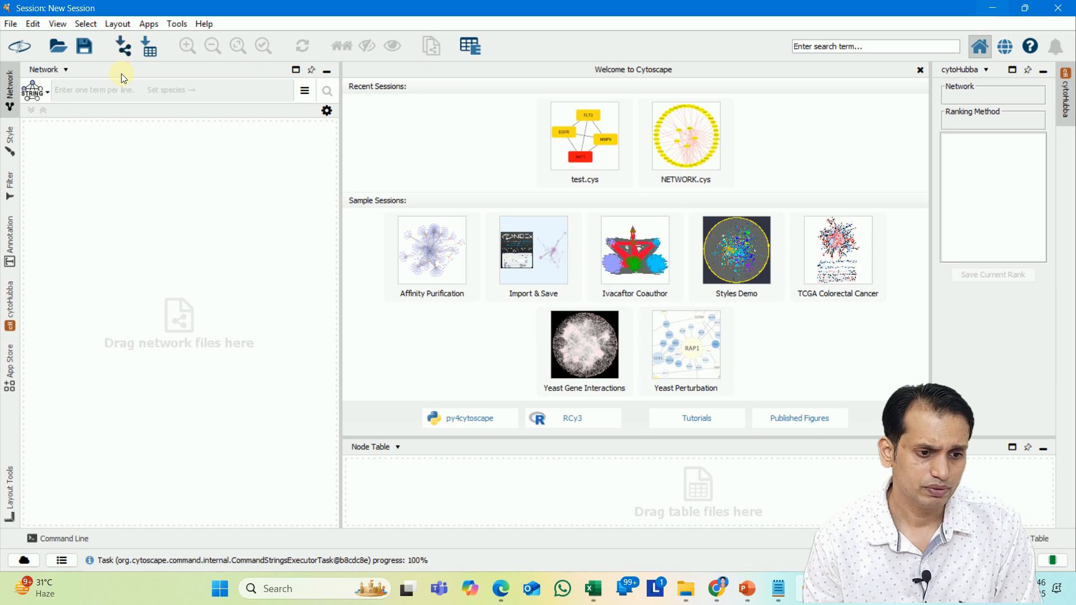
left_click(127, 43)
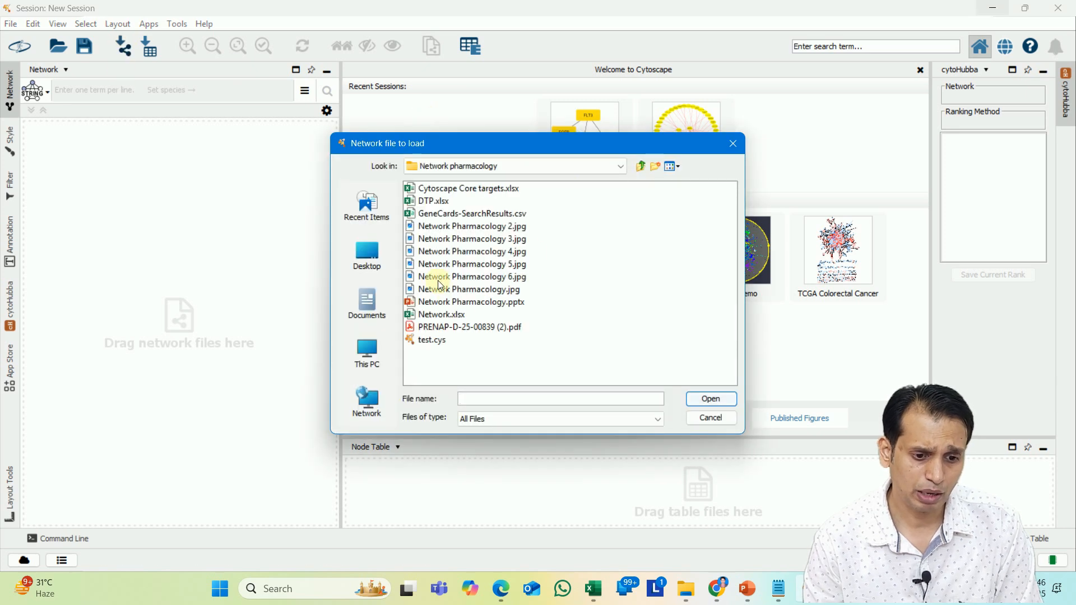
left_click(432, 201)
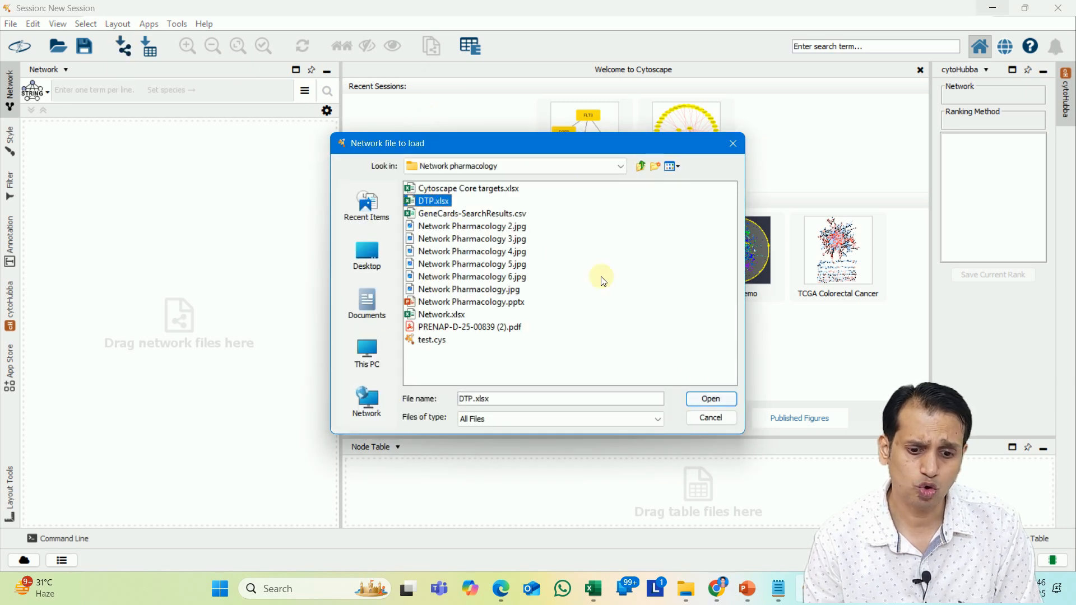
left_click(701, 402)
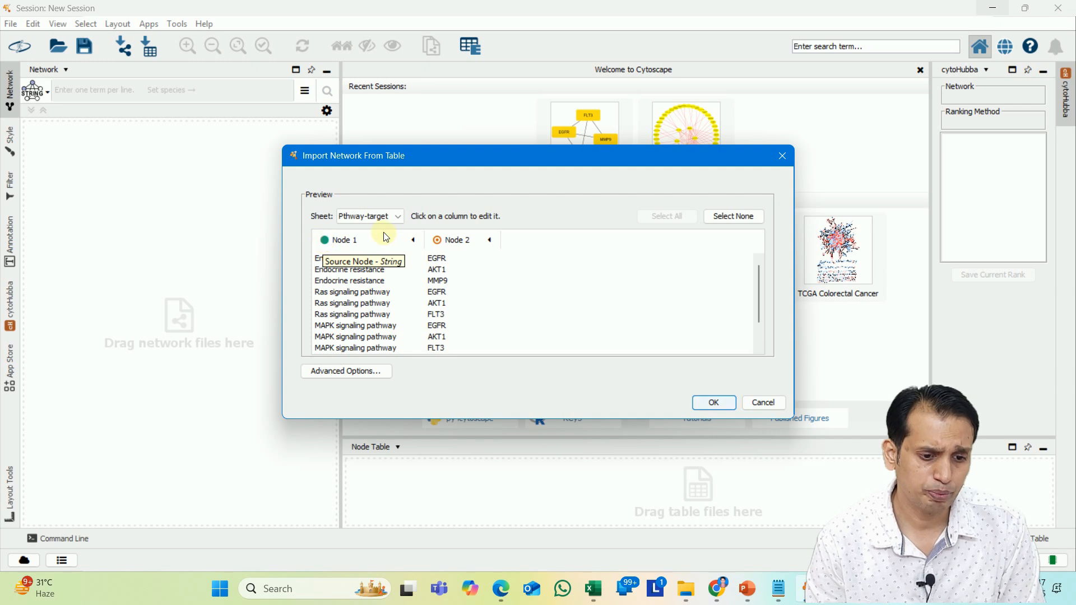
Preview the Drug-target sheet in the table import, switch back to the Pthway-target sheet and import it as a network.
left_click(377, 217)
left_click(378, 242)
left_click(391, 216)
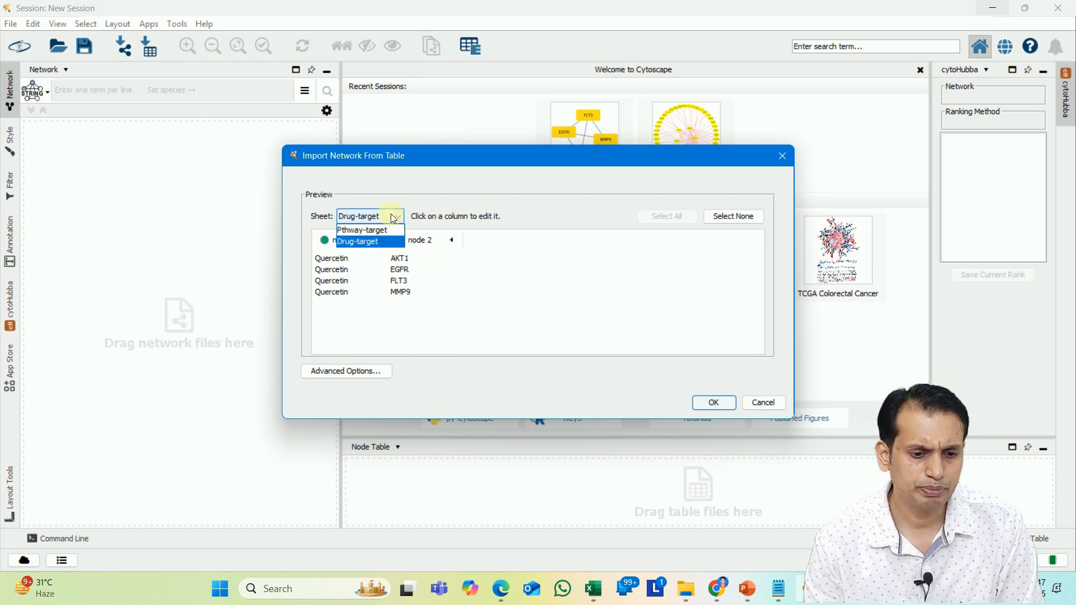
left_click(373, 229)
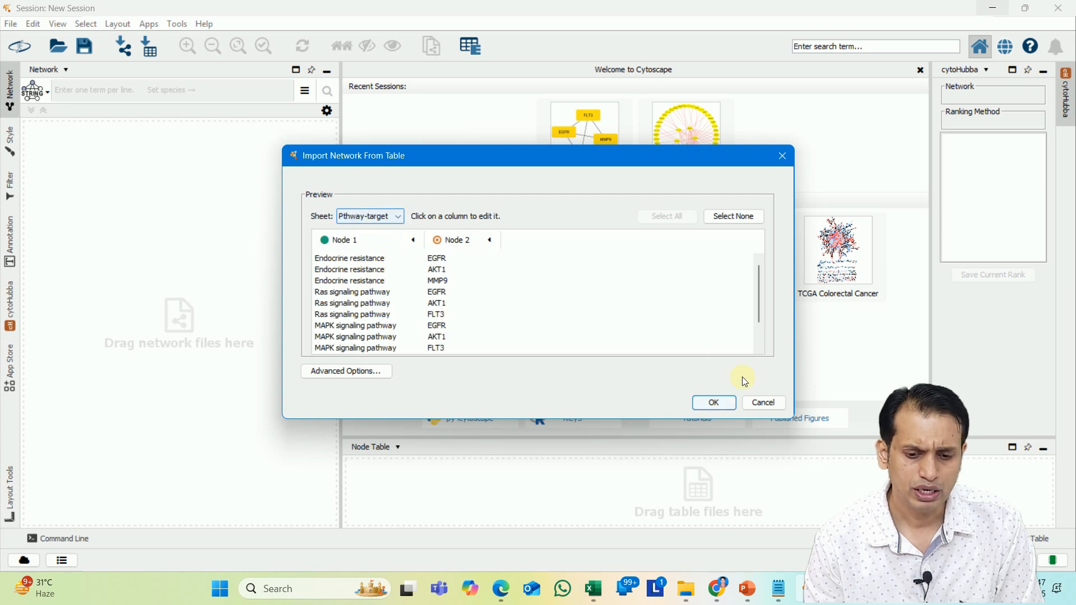
left_click(714, 404)
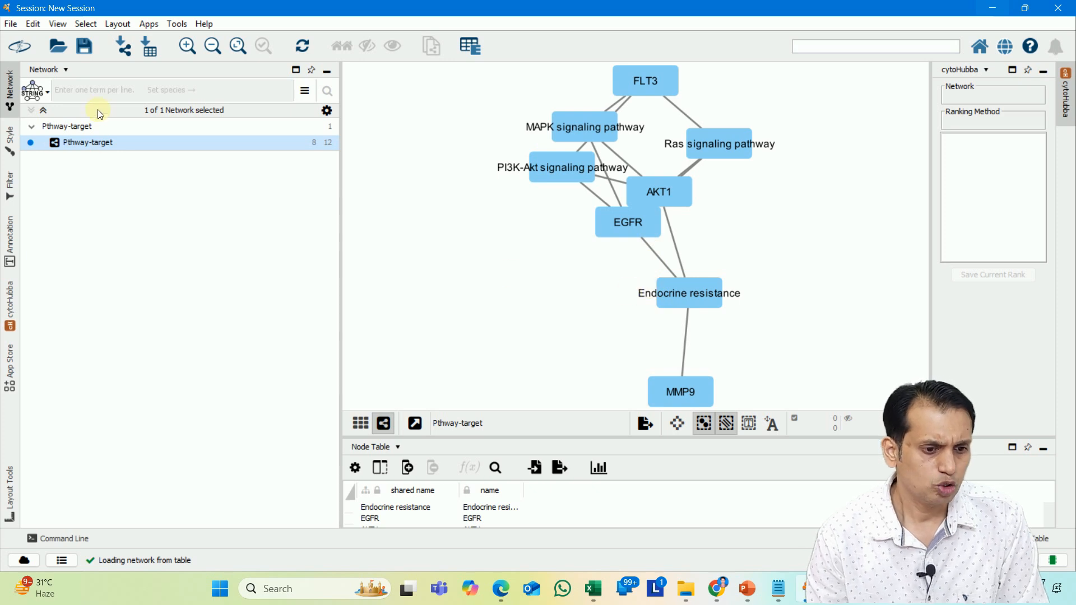
Import the Drug-target sheet of DTP.xlsx as a second network in the Pthway-target collection.
left_click(123, 44)
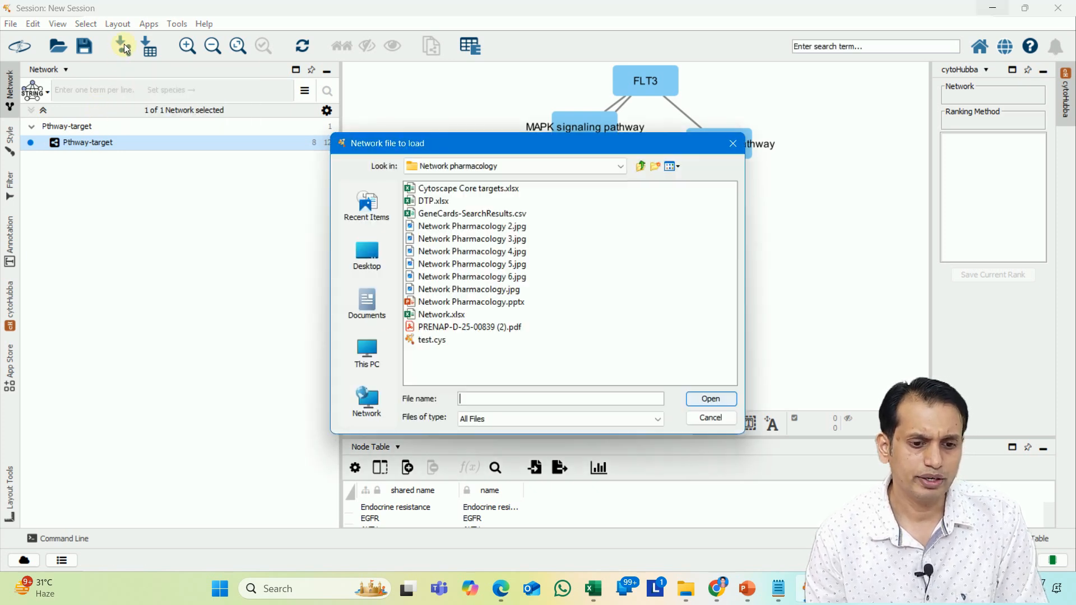
left_click(437, 202)
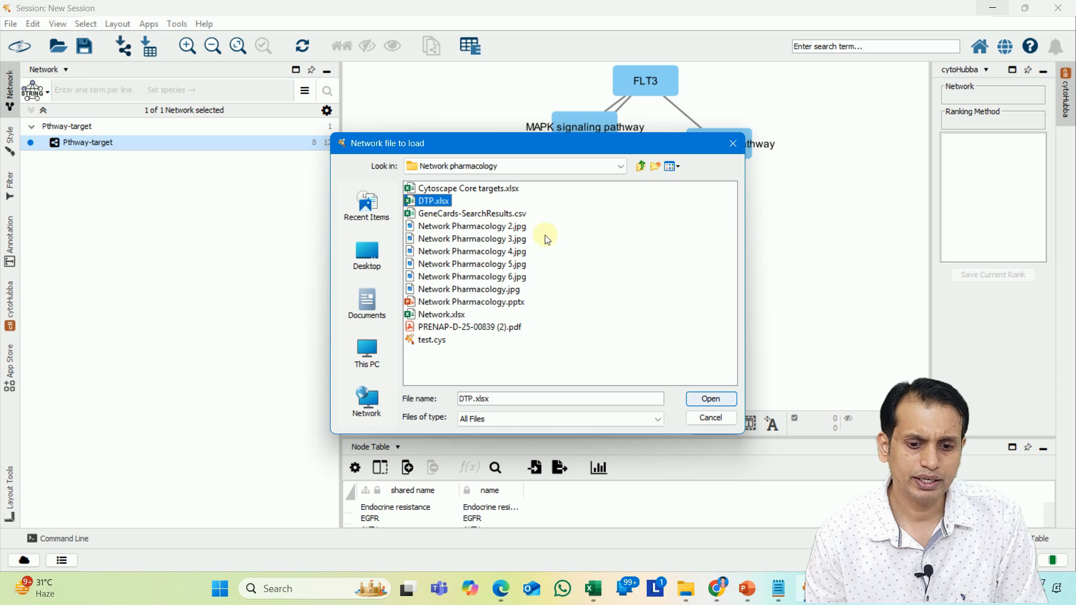
left_click(713, 399)
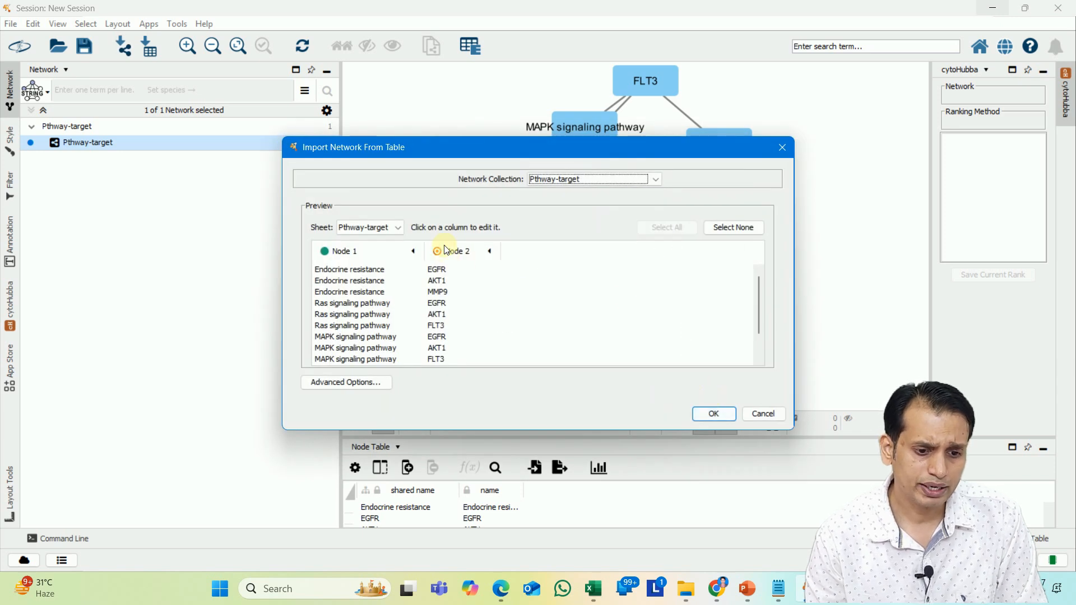
left_click(397, 233)
left_click(362, 250)
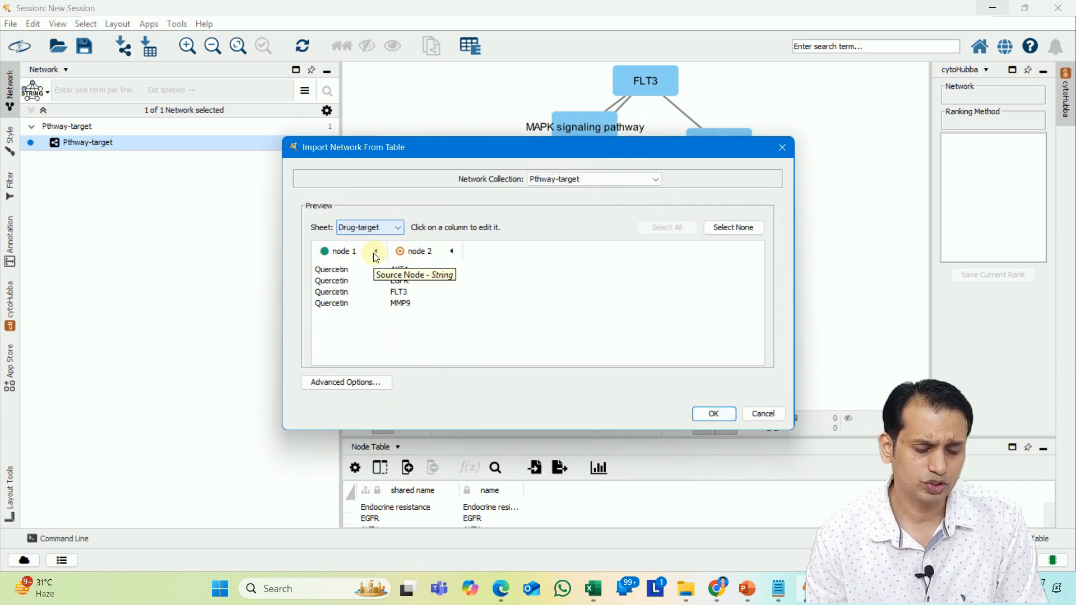
left_click(714, 414)
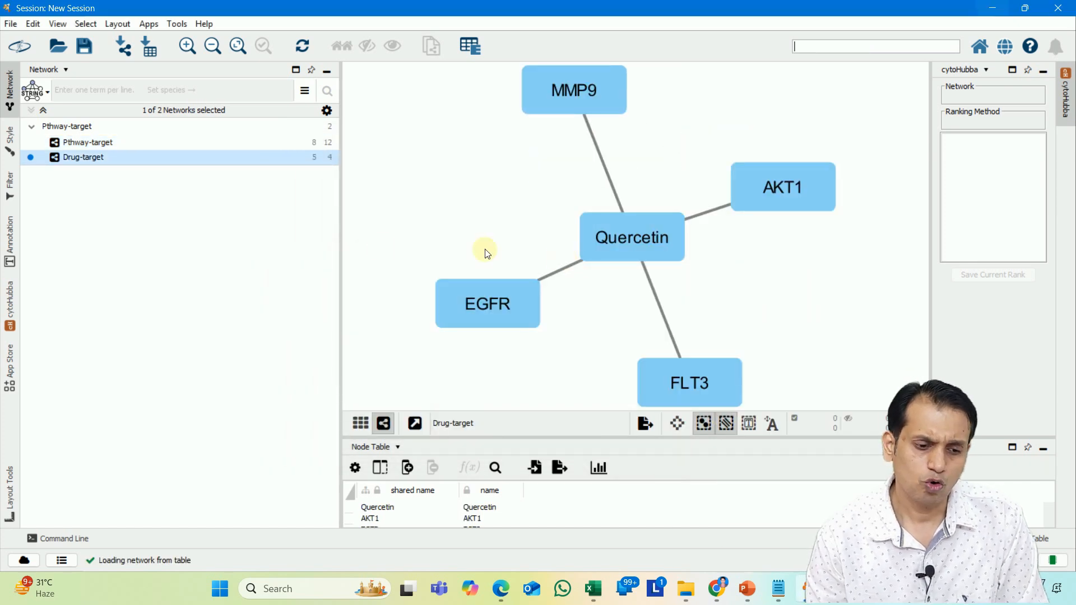
View the Pthway-target and Drug-target networks and merge both into one network with the Union operation.
left_click(117, 141)
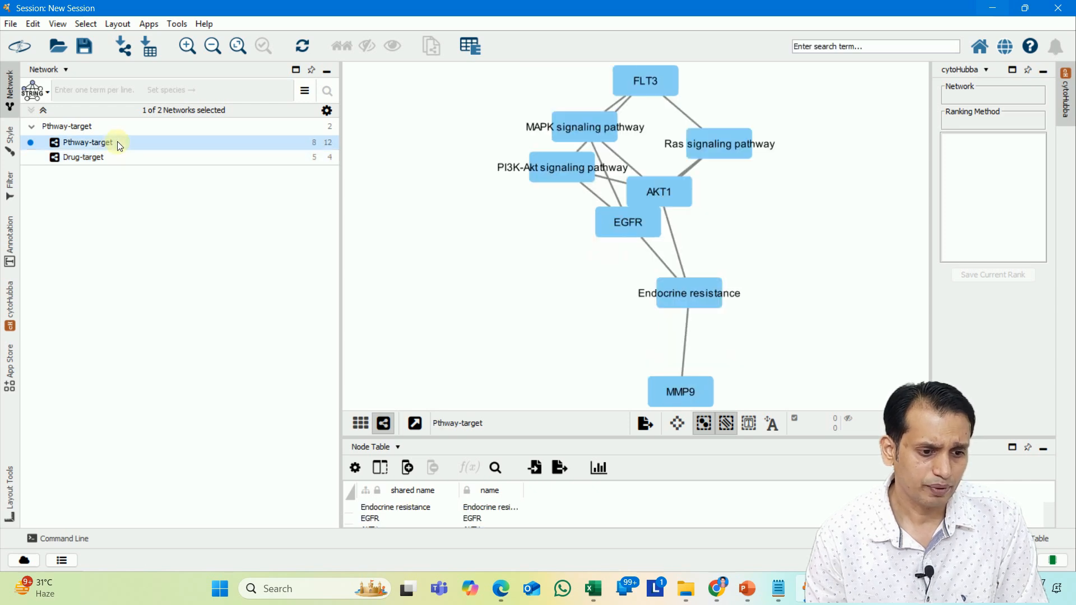
left_click(112, 154)
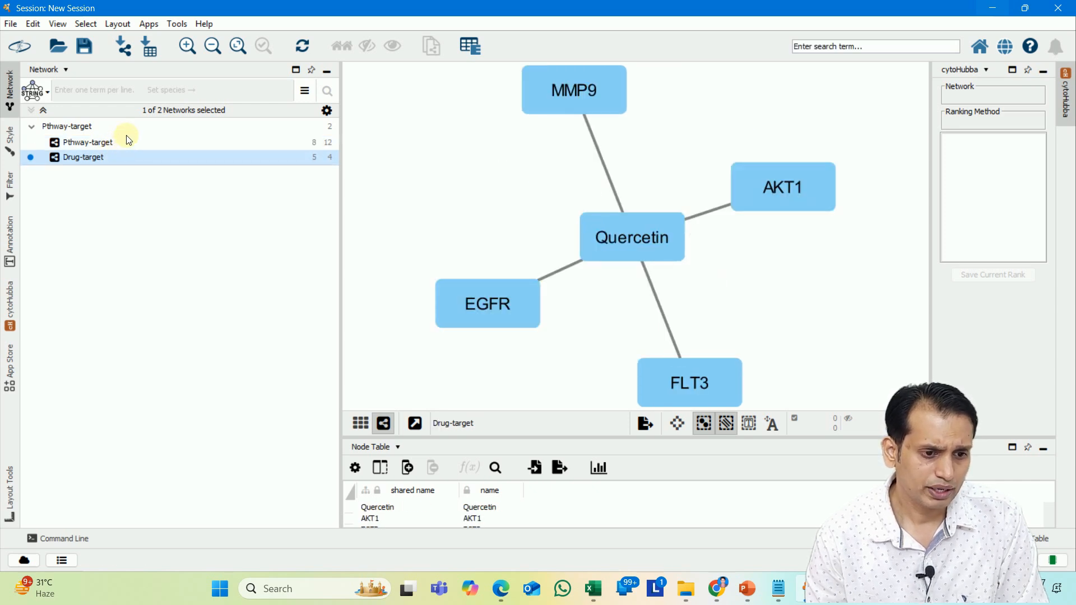
left_click(176, 24)
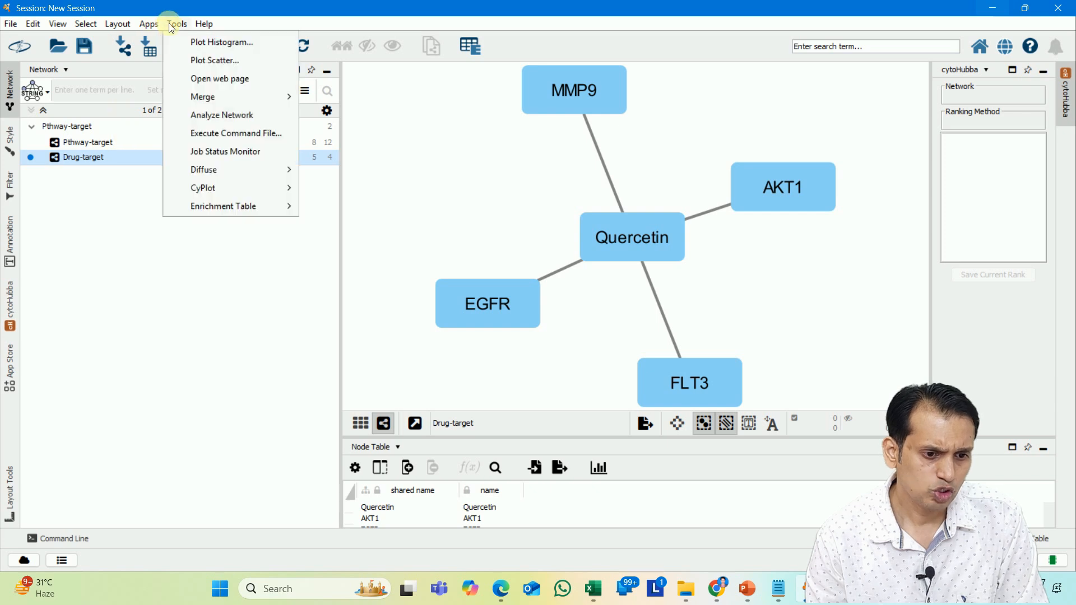
mouse_move(234, 99)
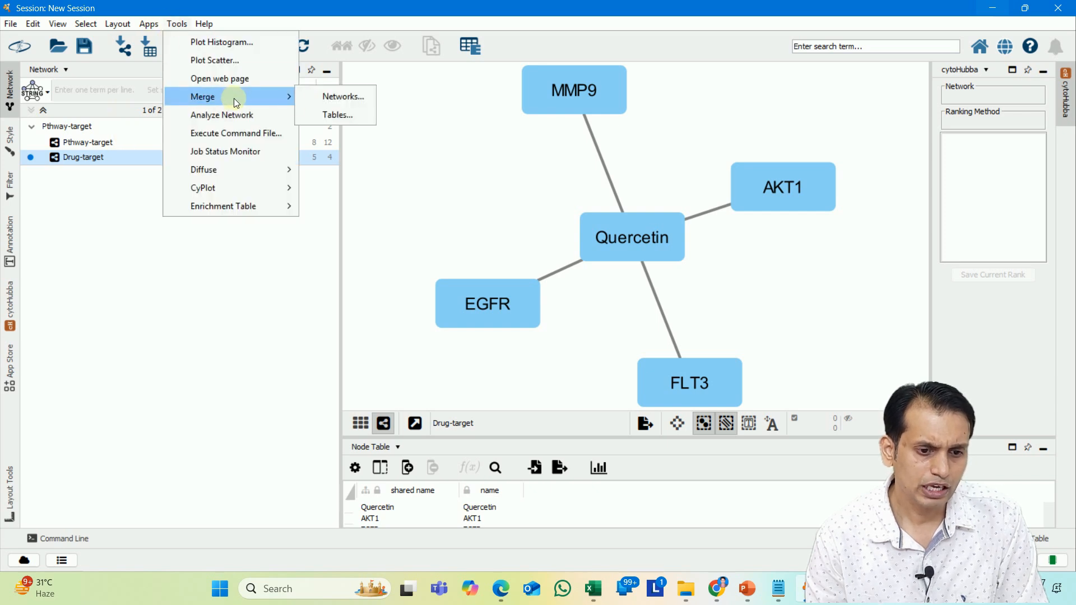
left_click(352, 100)
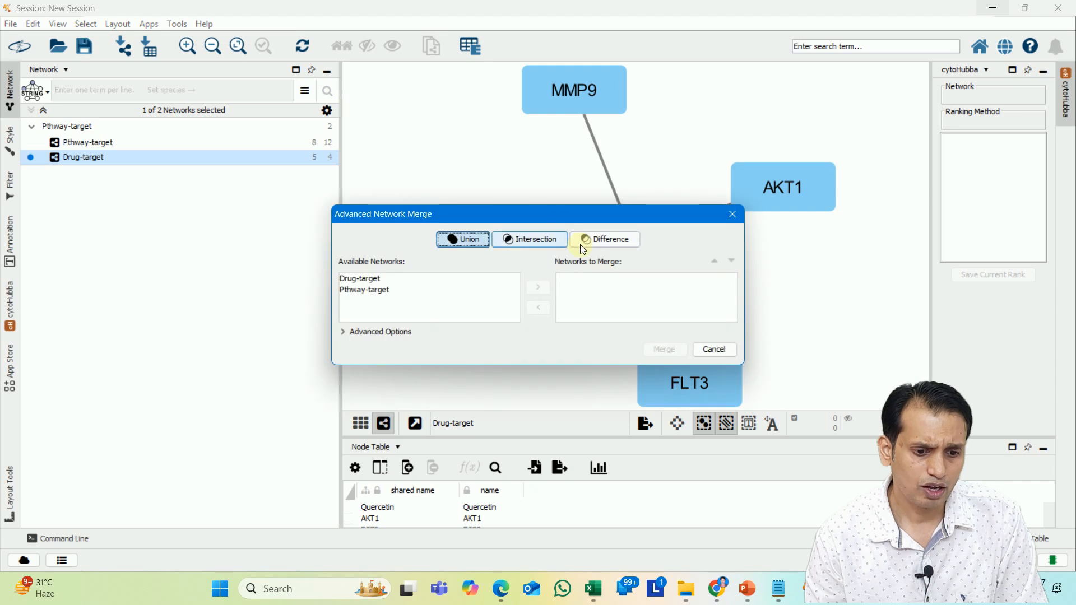
left_click(367, 280)
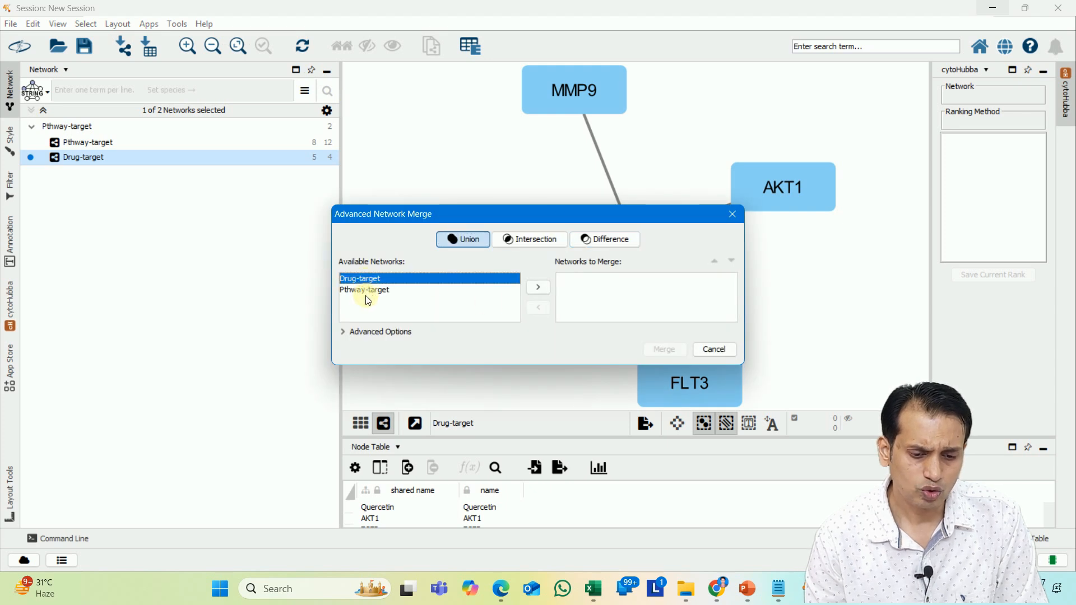
left_click(540, 287)
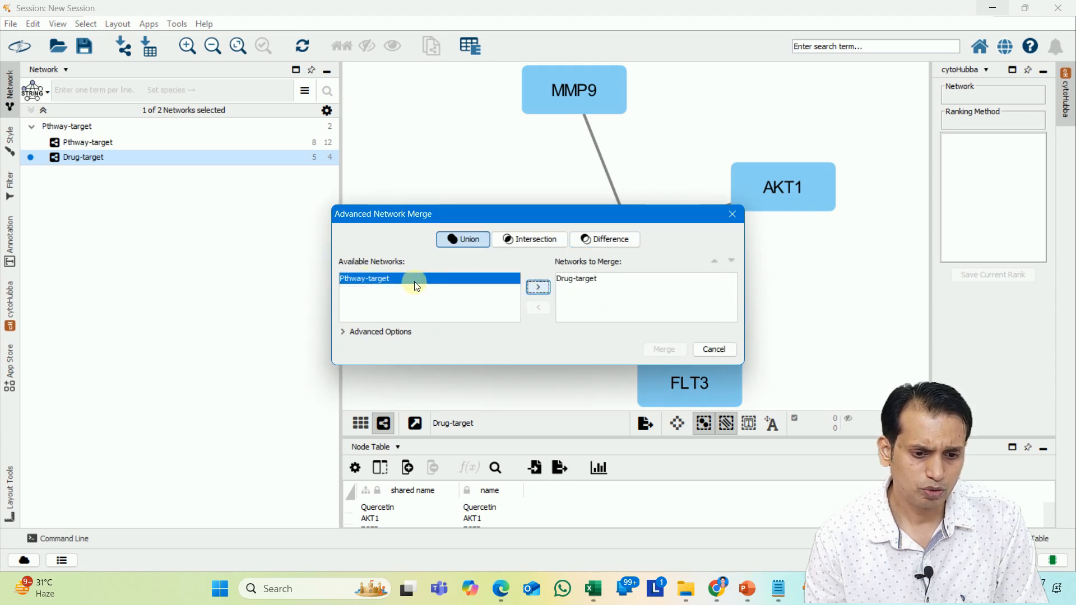
left_click(532, 289)
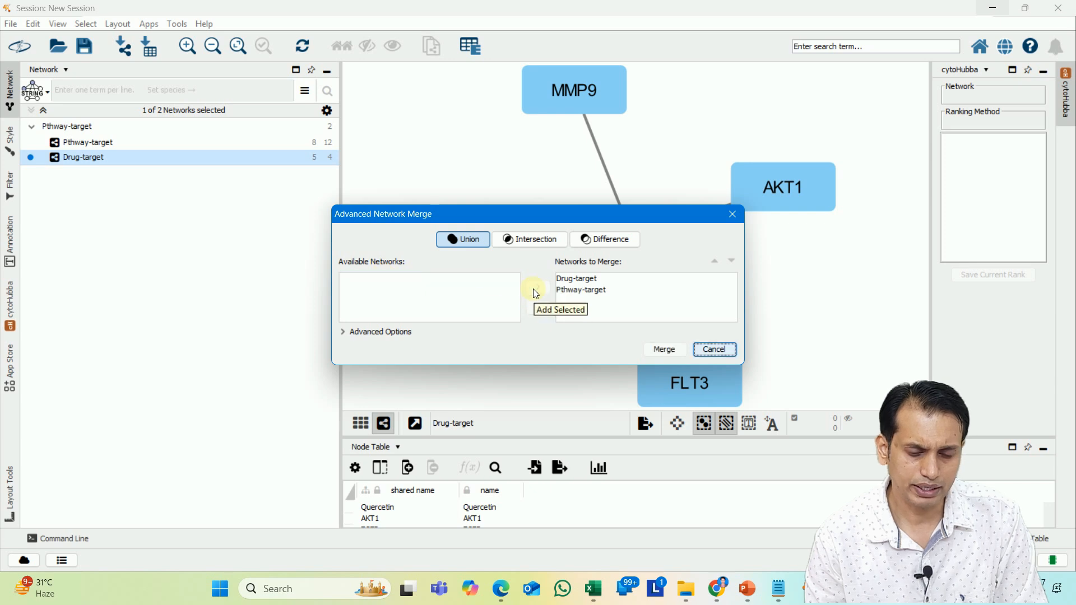
left_click(665, 351)
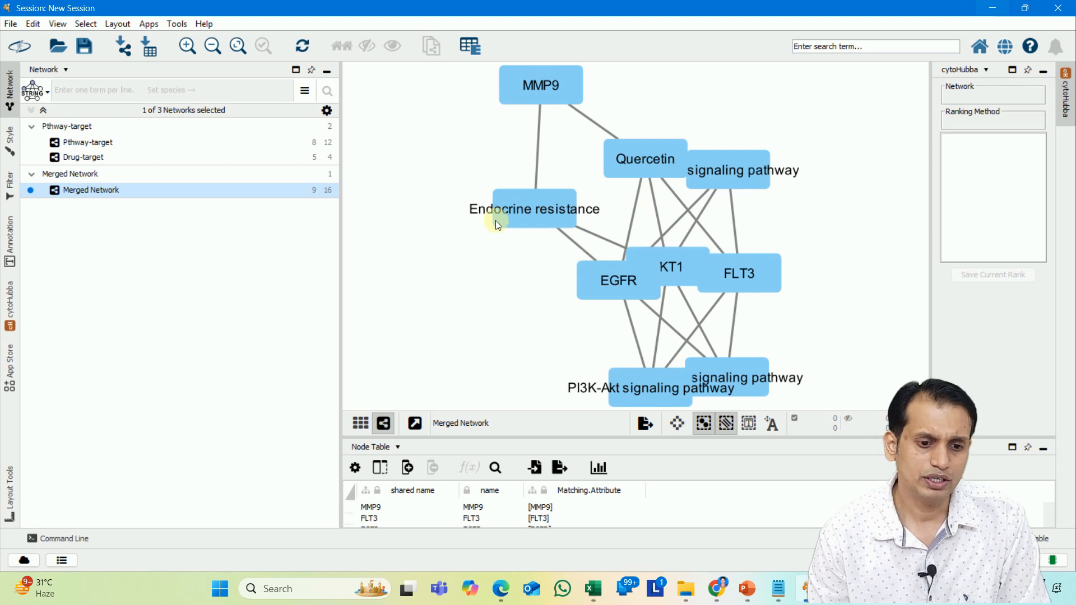
Apply the Degree Sorted Circle Layout to the merged network.
left_click(119, 25)
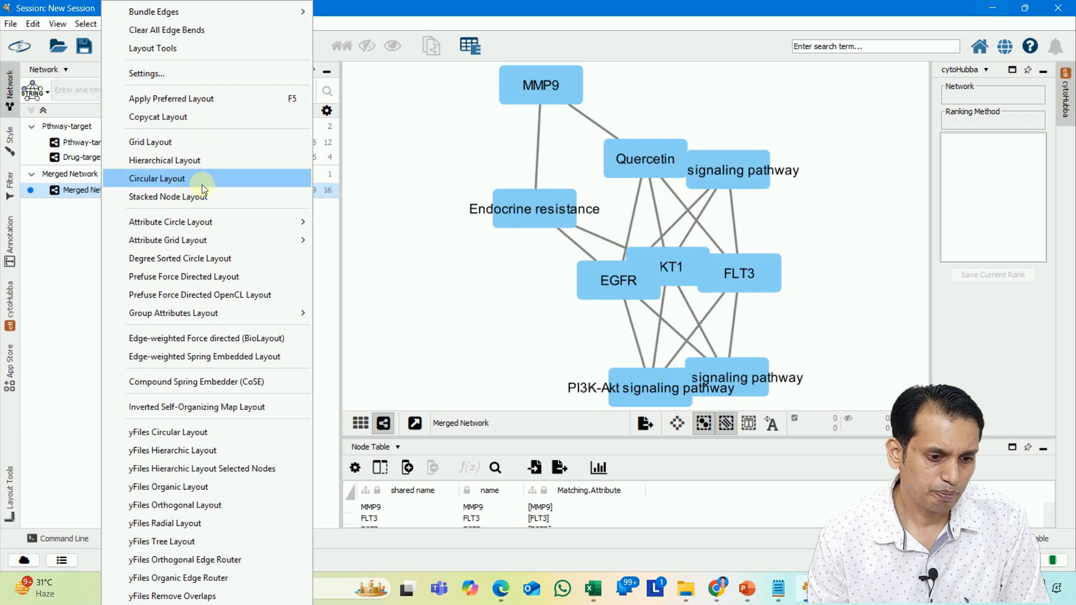
left_click(231, 261)
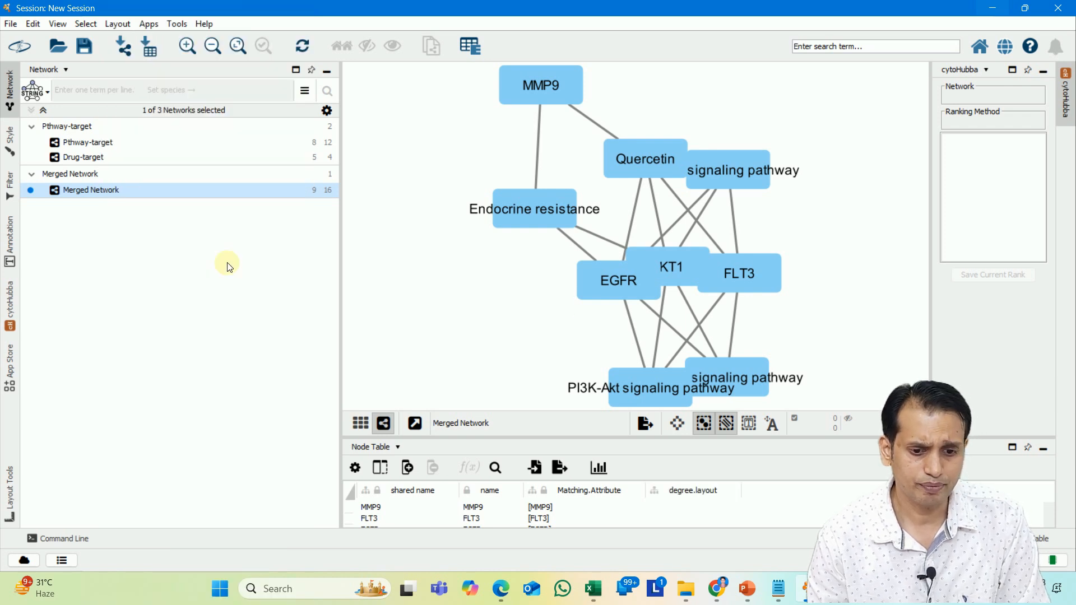
scroll(704, 293, "down", 1)
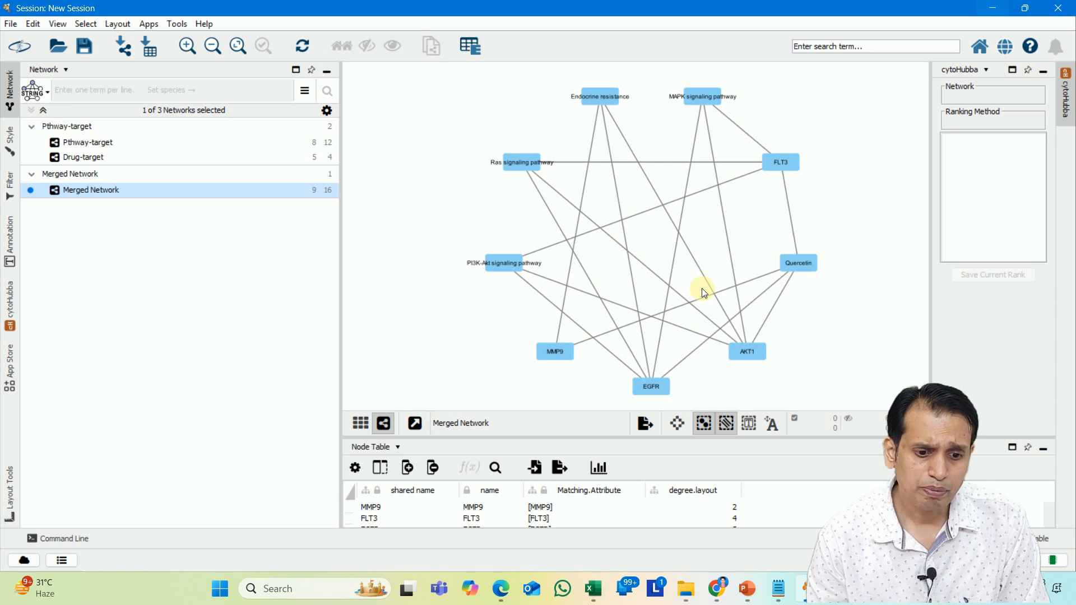
Move the Quercetin node to the middle of the circle and enlarge the network view area sideways and downwards.
left_click(795, 262)
left_click_drag(795, 262, 648, 233)
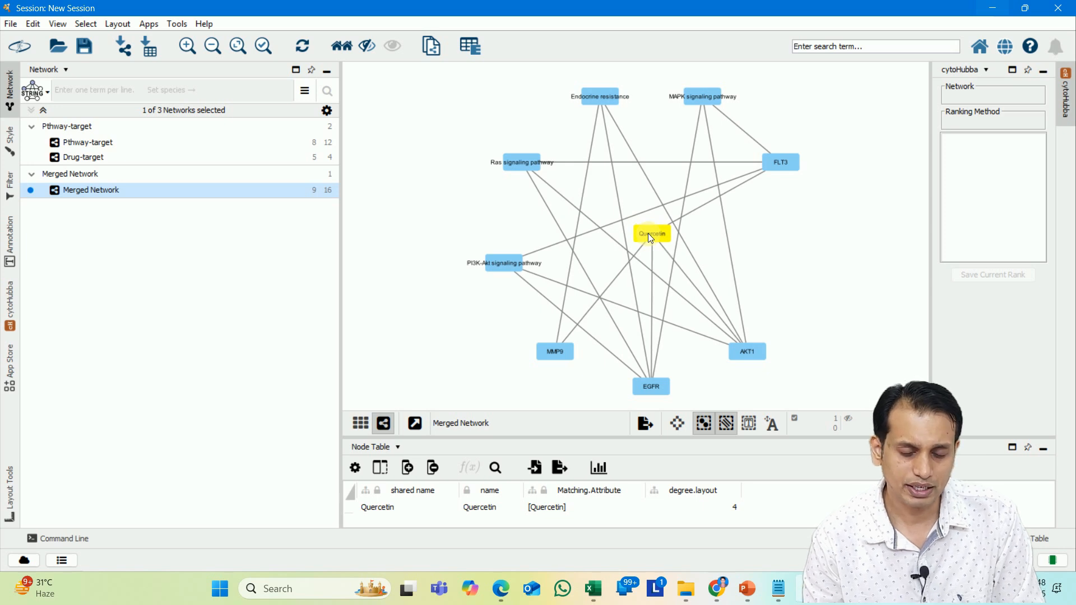
scroll(818, 280, "up", 1)
scroll(817, 281, "up", 1)
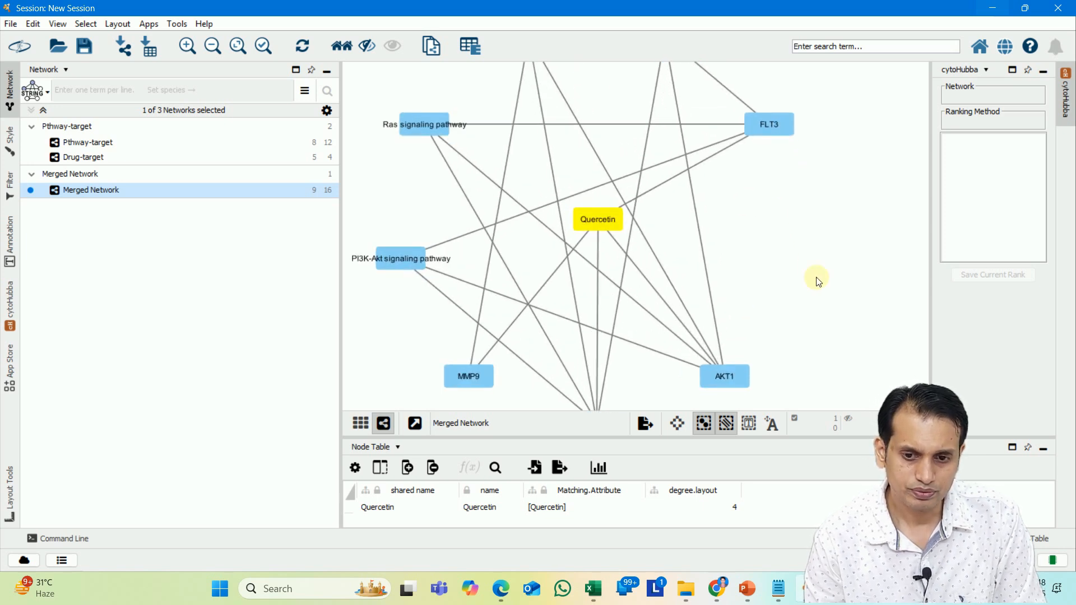
scroll(821, 281, "up", 1)
scroll(789, 279, "down", 1)
left_click_drag(340, 110, 170, 105)
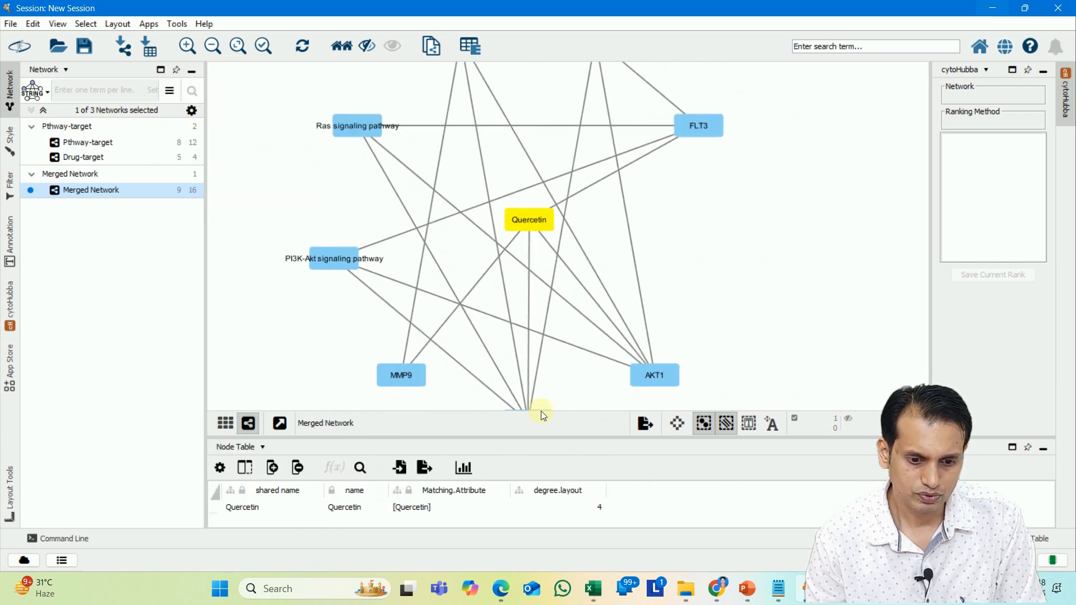
left_click_drag(537, 437, 537, 477)
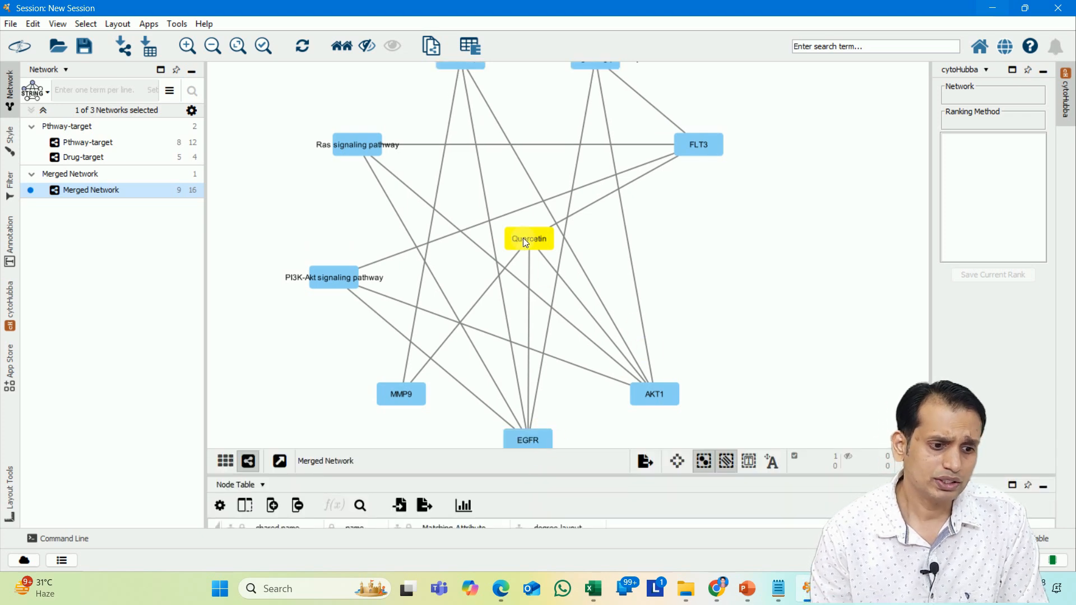
Set the default node shape of the merged network's style to Ellipse.
left_click(10, 139)
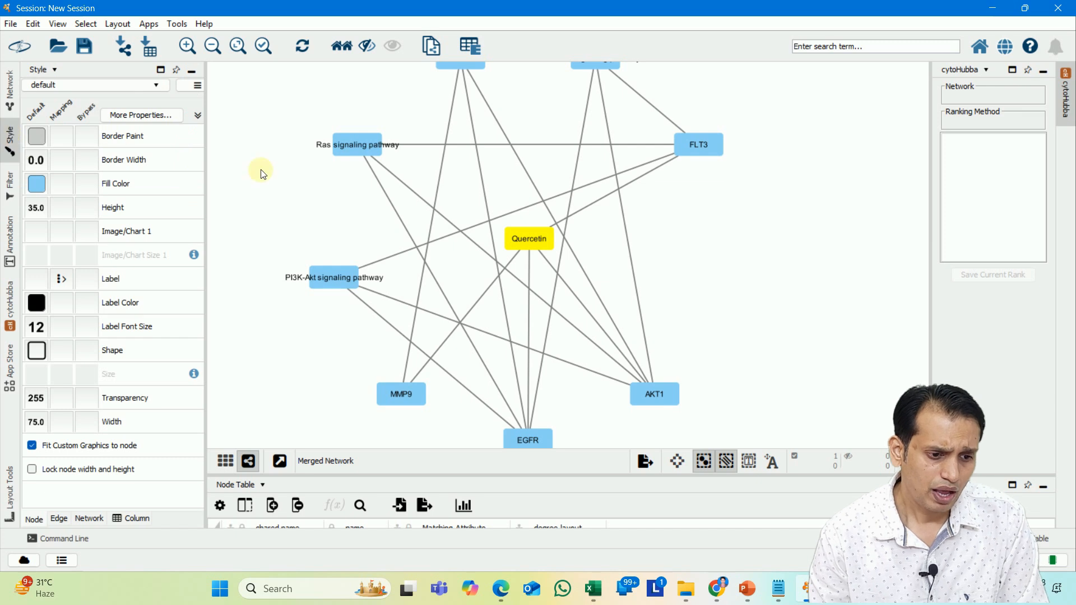
left_click(44, 358)
scroll(67, 230, "up", 1)
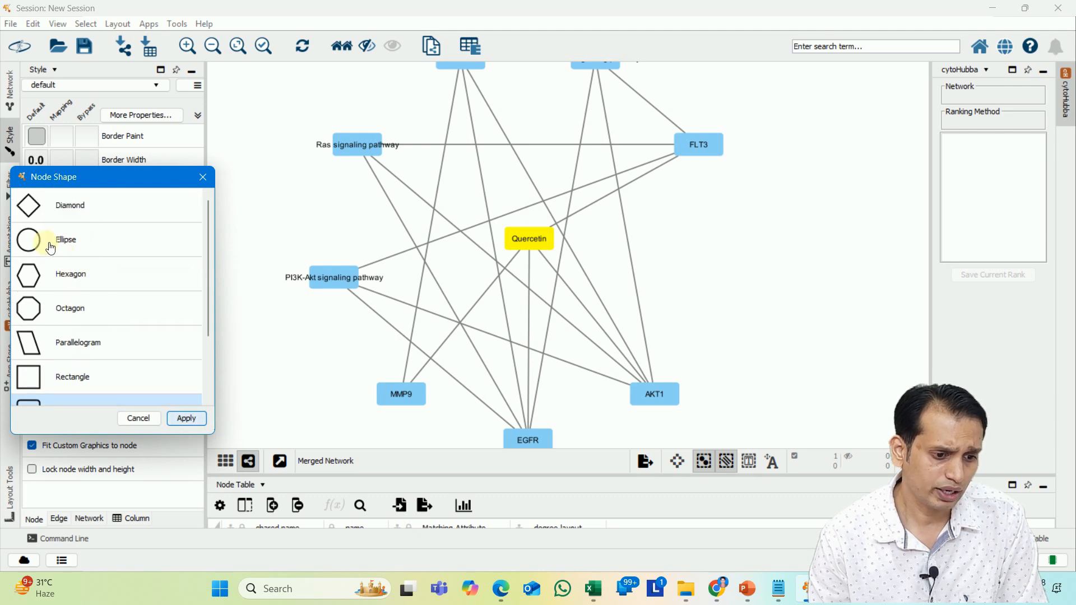
left_click(28, 241)
left_click(191, 421)
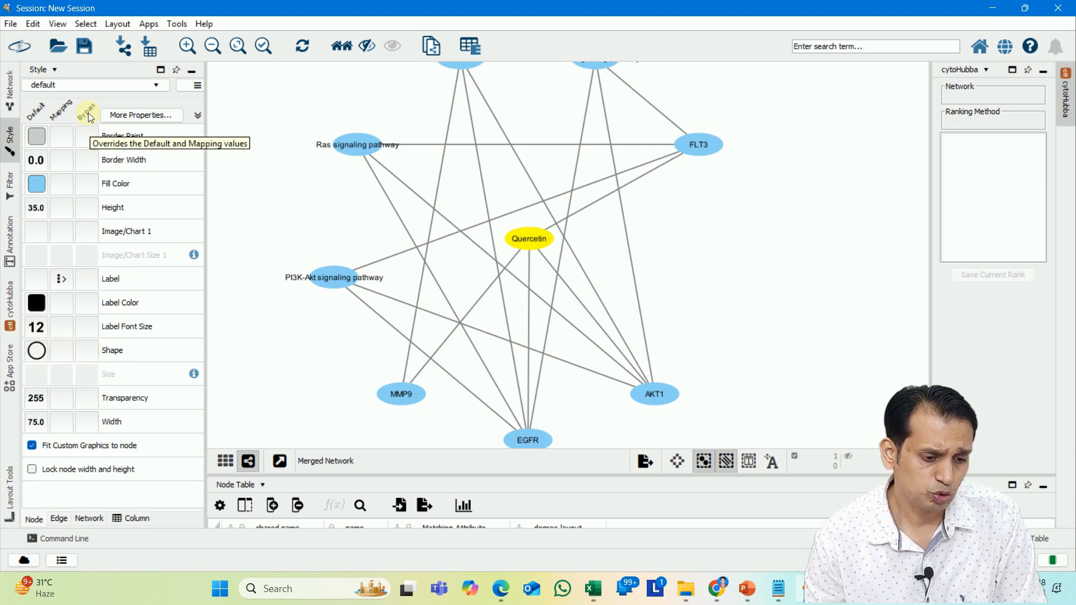
Override the shape of the Quercetin node alone with Hexagon and deselect the node.
left_click(88, 354)
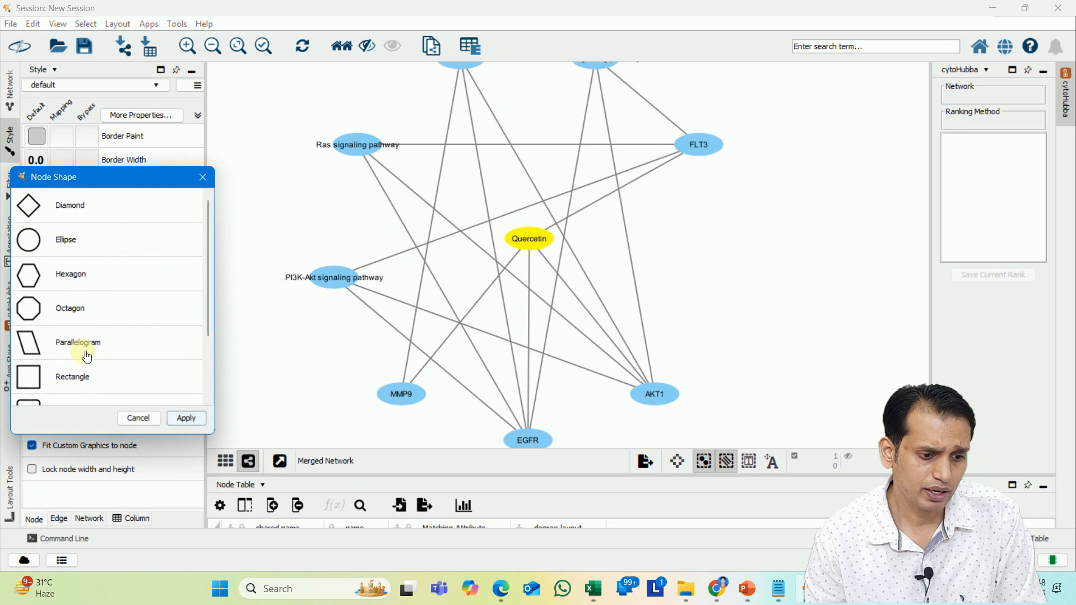
left_click(37, 285)
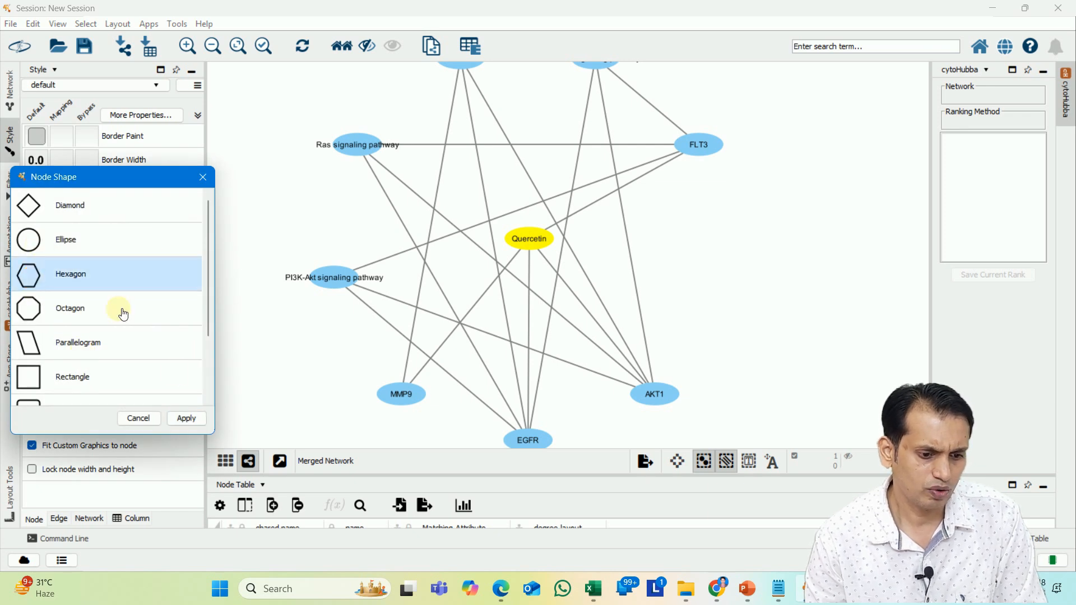
left_click(179, 418)
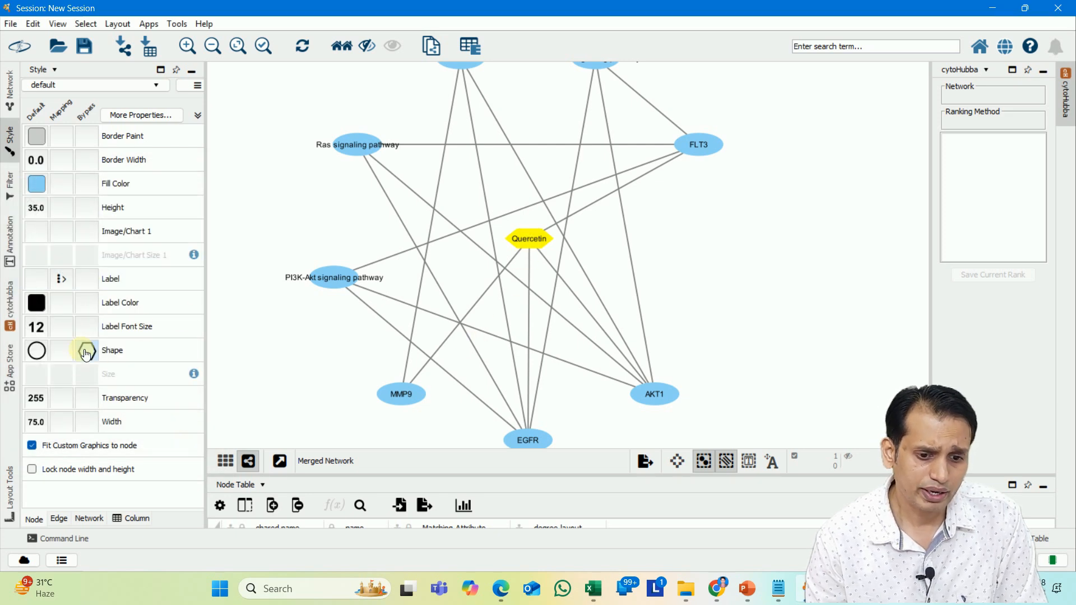
left_click(779, 290)
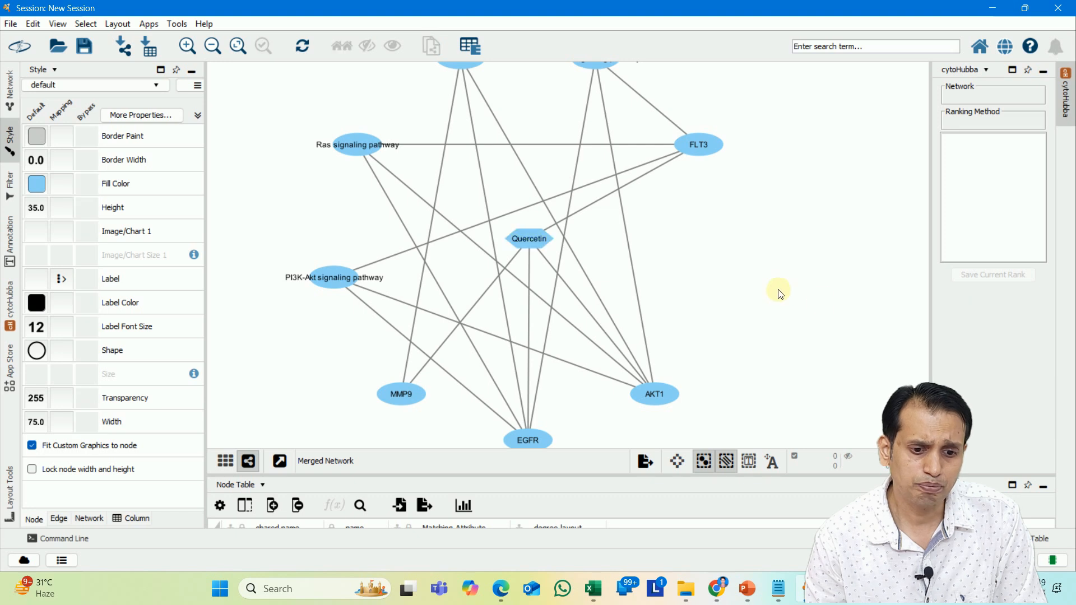
Override the Quercetin node's fill color with a dark green from the ColorBrewer Sequential palettes.
left_click(517, 248)
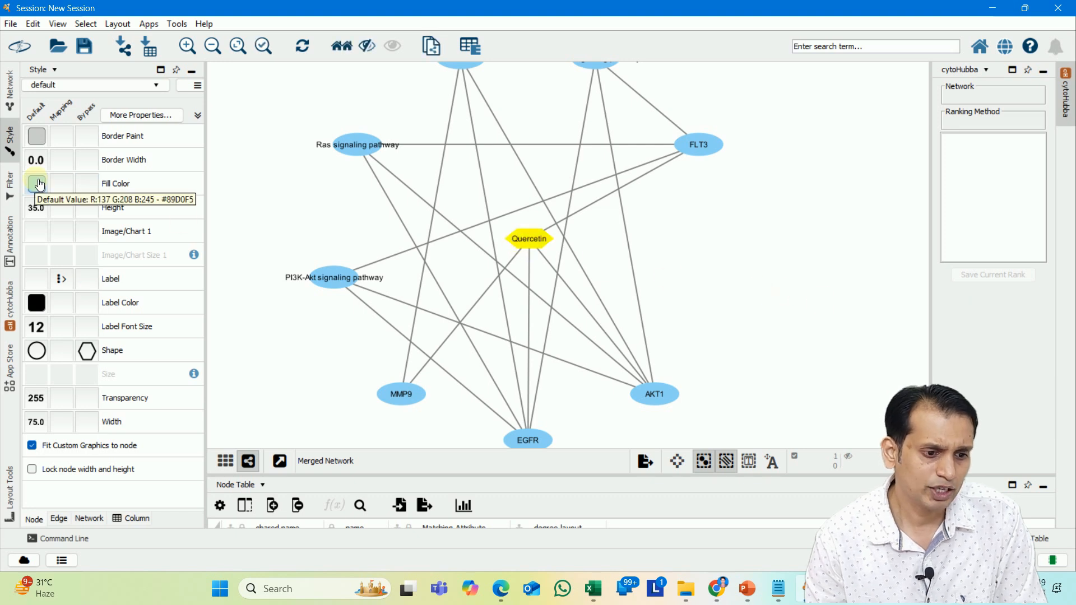
left_click(88, 184)
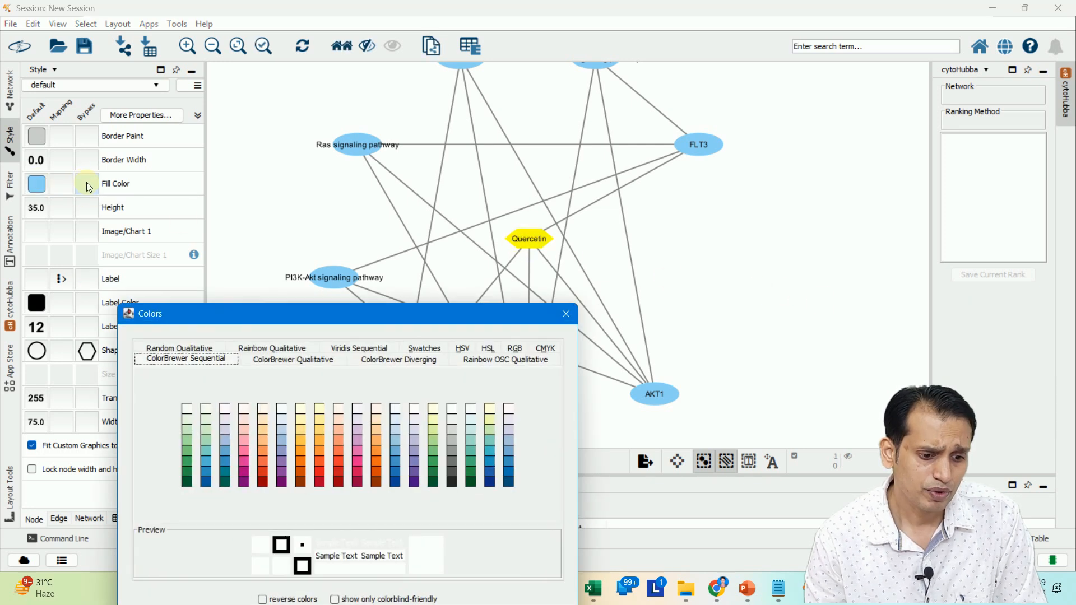
left_click(186, 460)
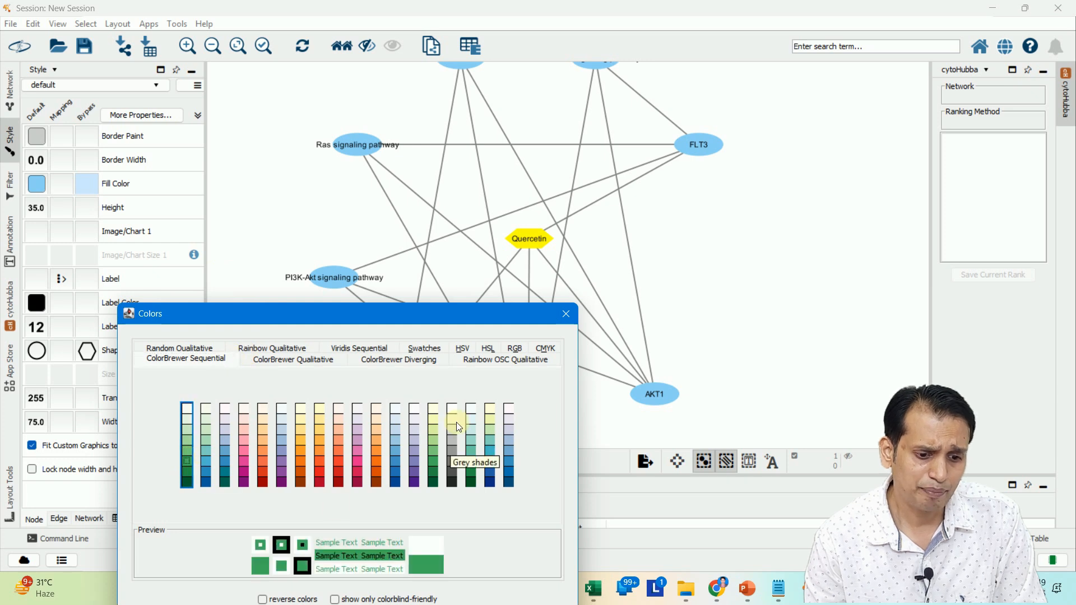
left_click_drag(409, 319, 405, 231)
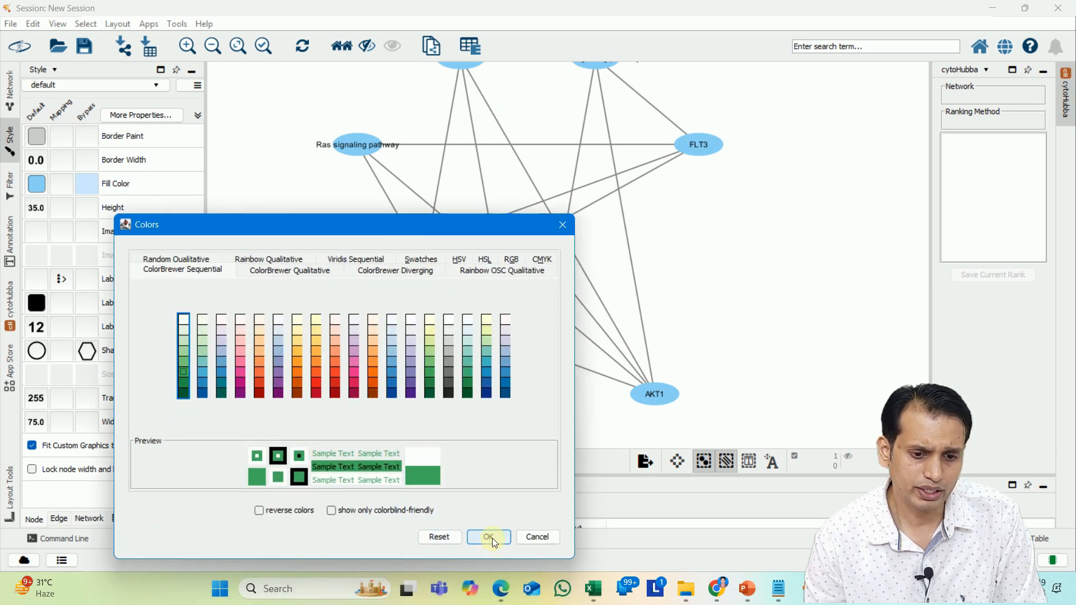
left_click(488, 538)
left_click(715, 355)
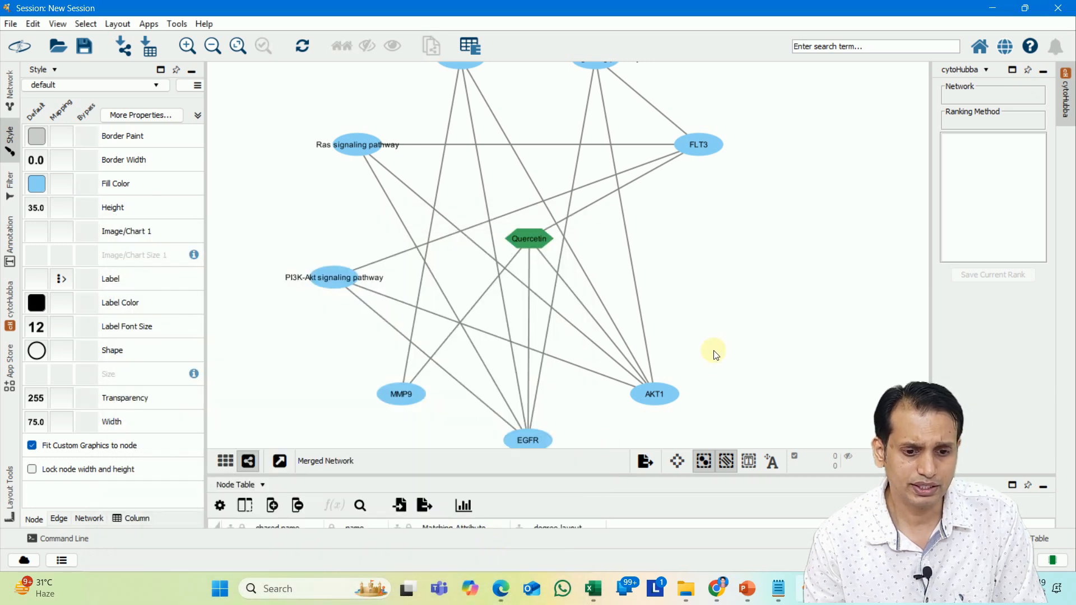
Override the Quercetin node's label font size with 20.
left_click(543, 247)
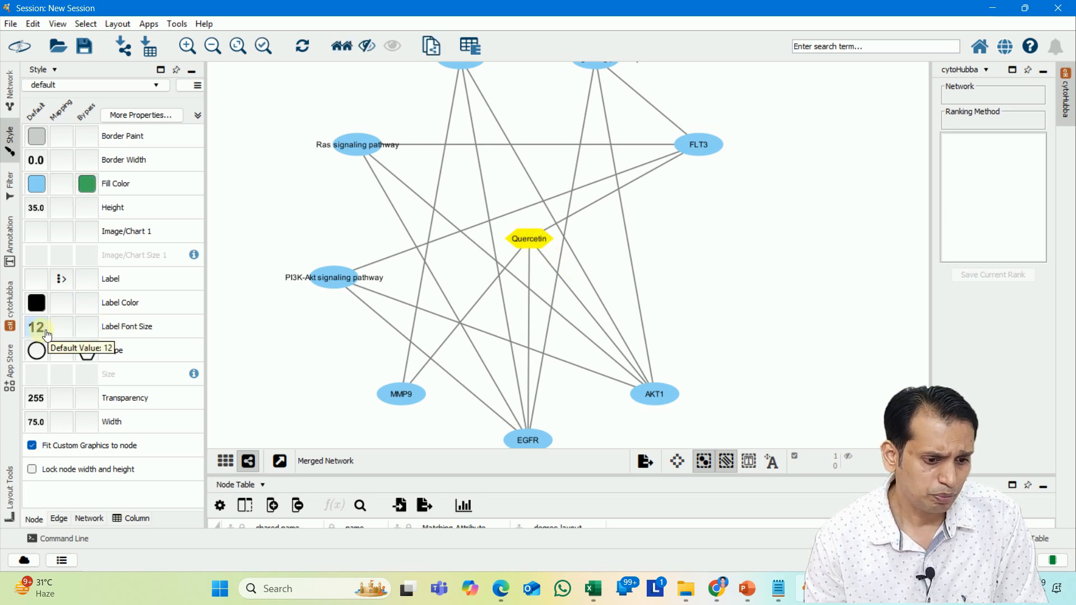
left_click(86, 327)
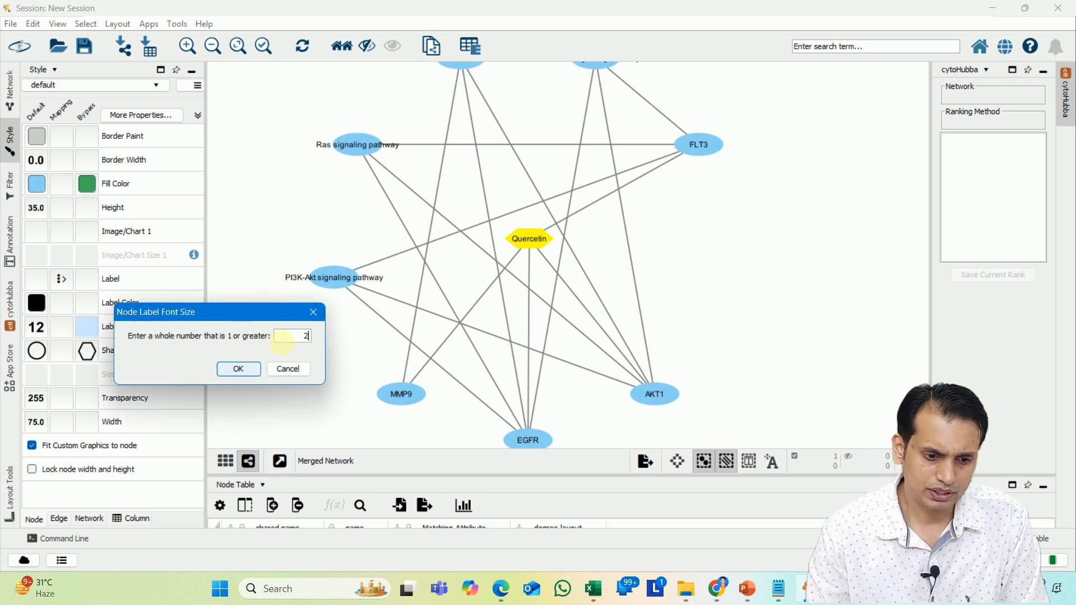
left_click(231, 370)
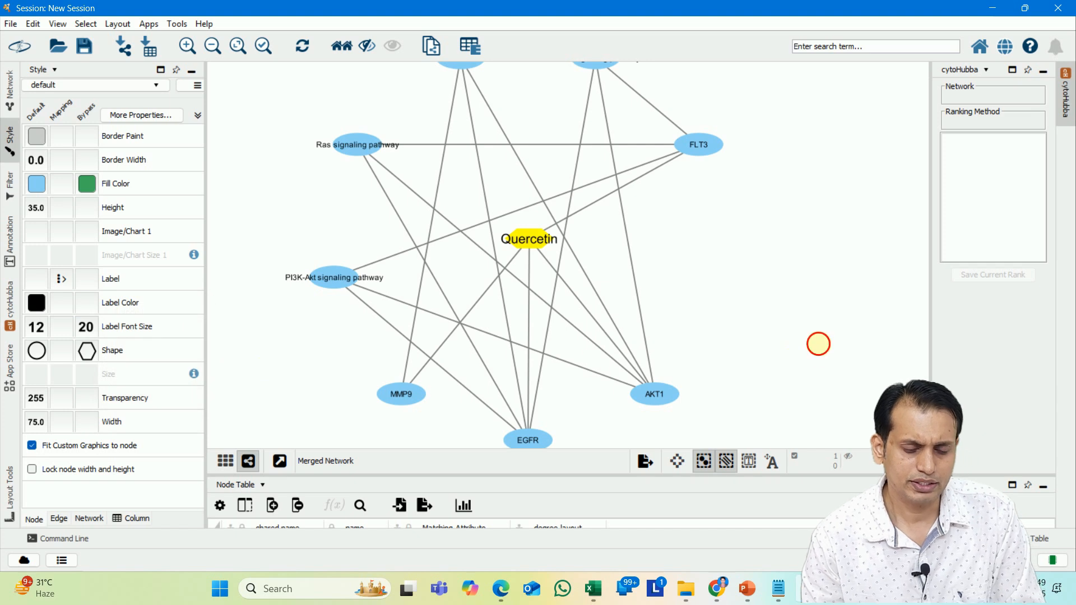
Override the Quercetin node's width with 100 and deselect the node.
left_click(530, 244)
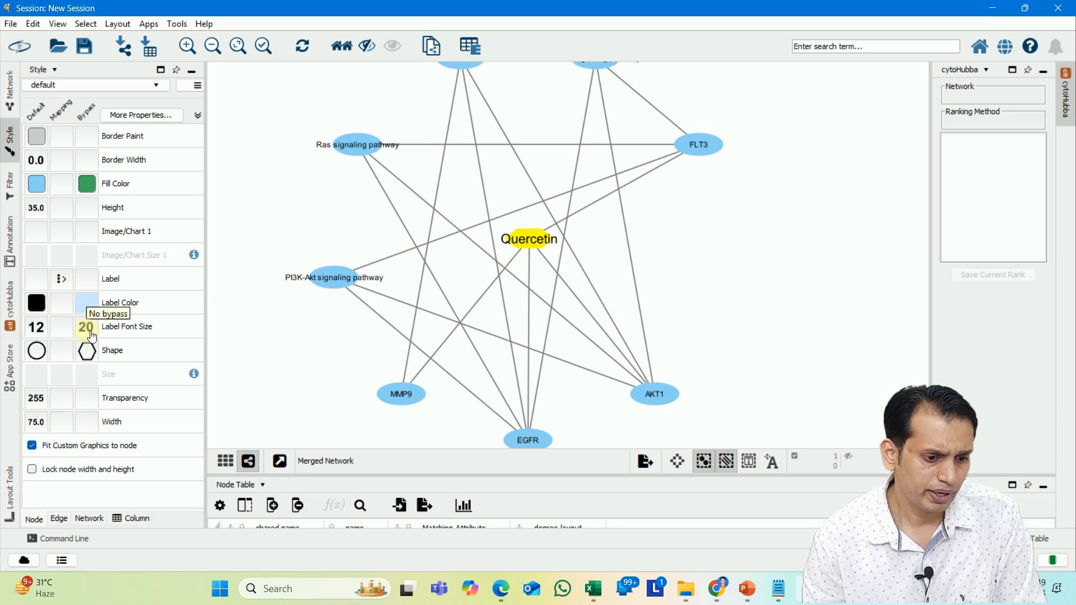
left_click(90, 425)
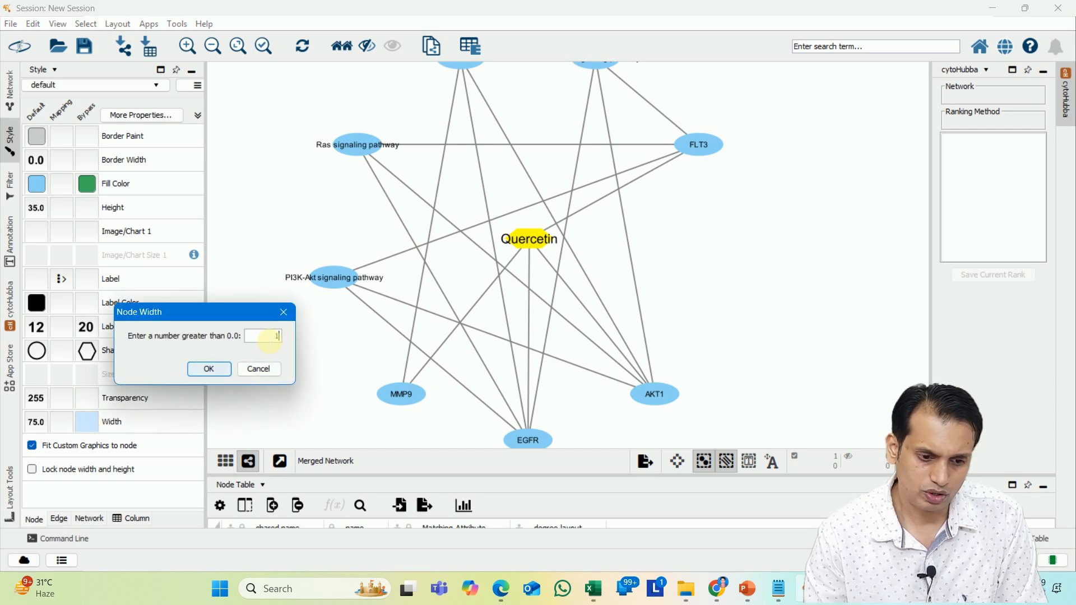
left_click(211, 368)
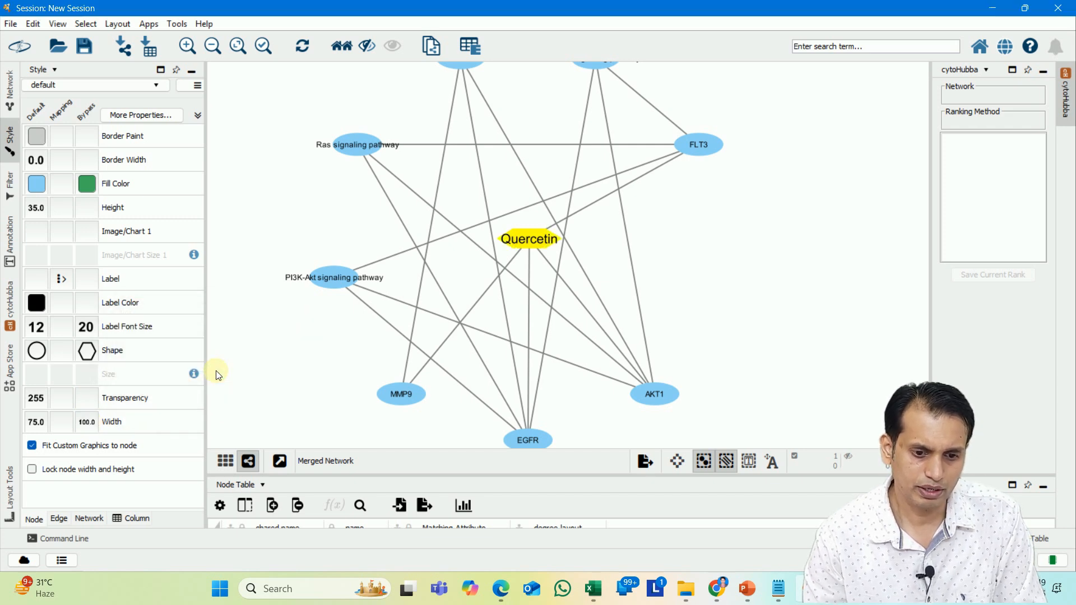
left_click(712, 310)
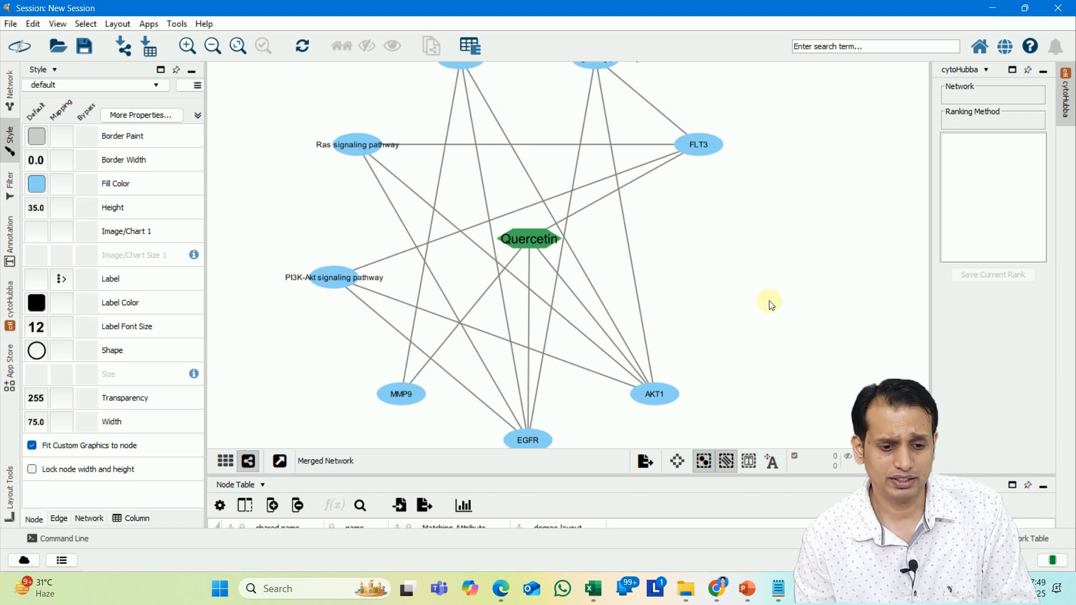
scroll(785, 313, "down", 2)
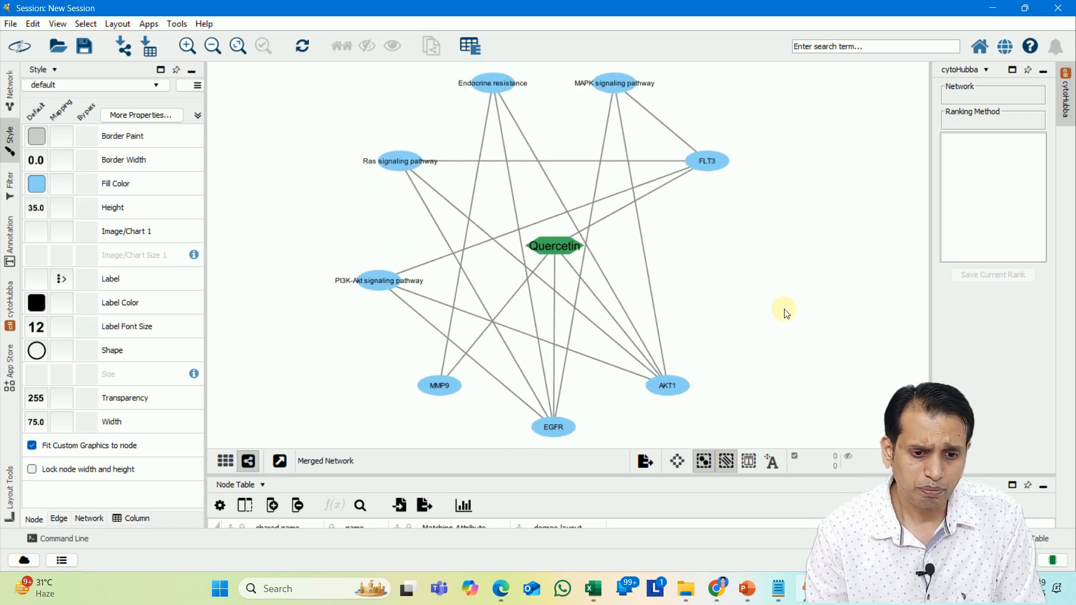
scroll(785, 313, "up", 1)
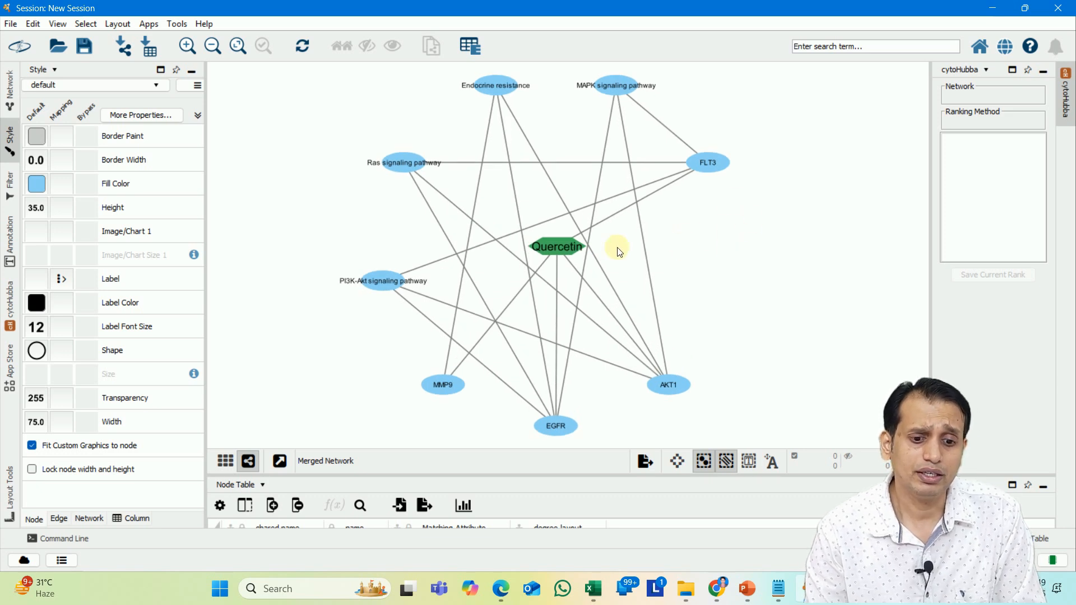
left_click(709, 161)
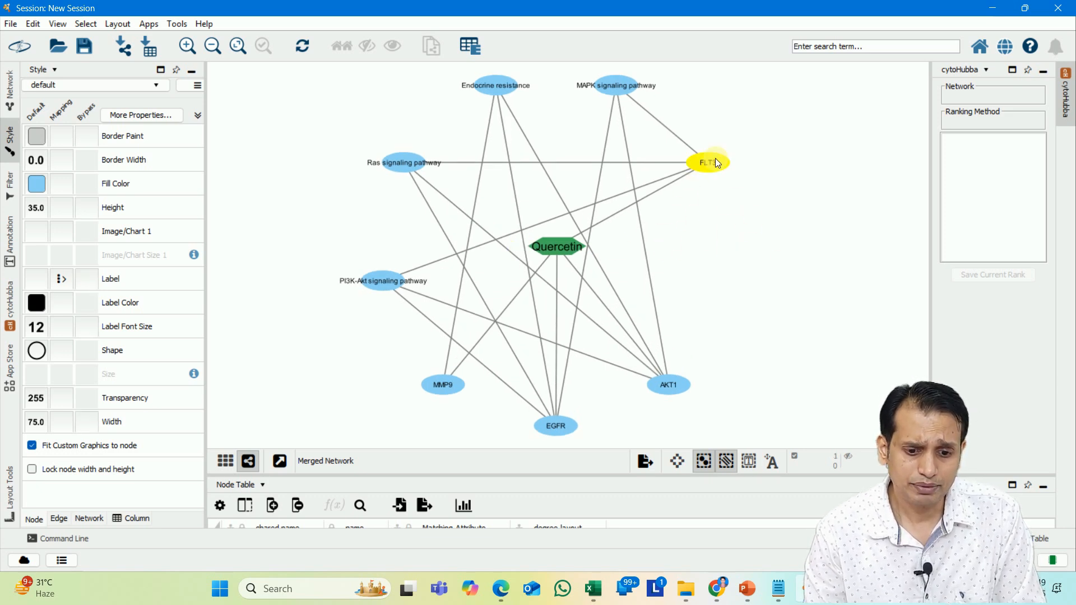
left_click(667, 390, "shift")
left_click(553, 430, "shift")
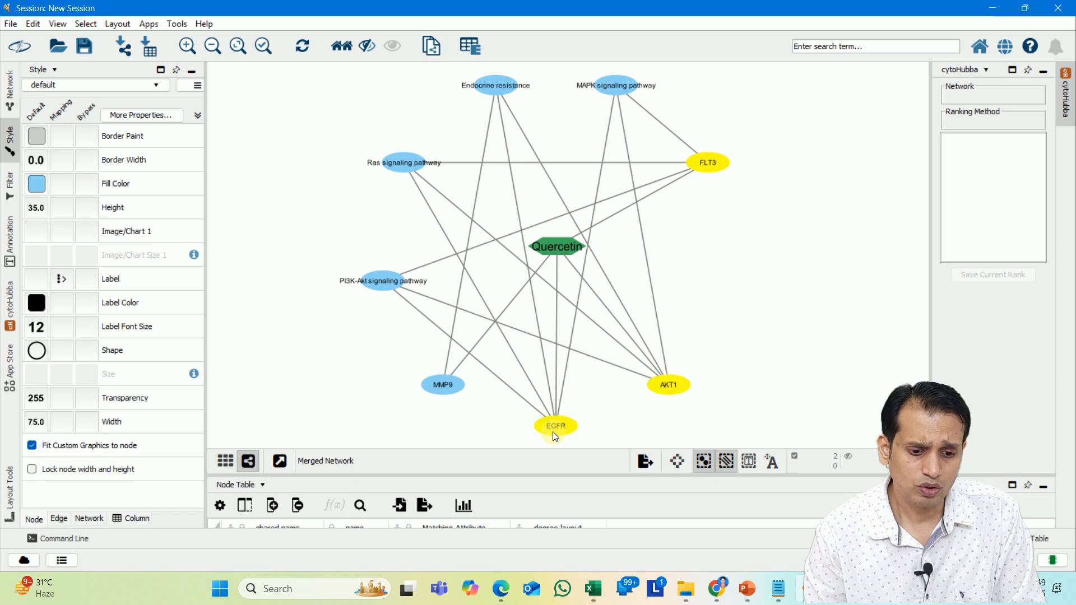
left_click(779, 323)
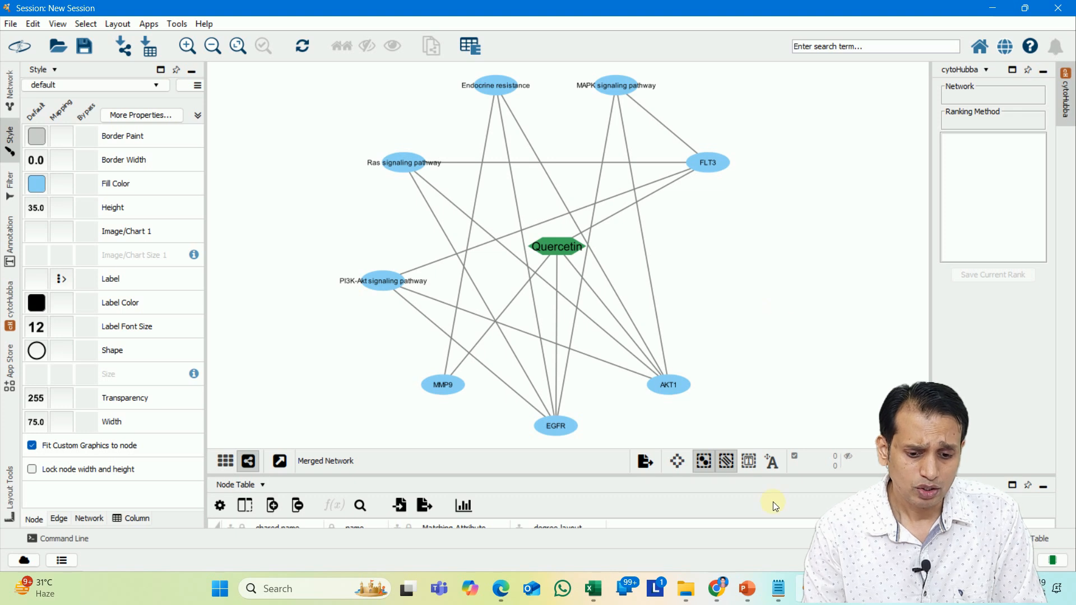
Switch to DTP.xlsx in Excel and copy the four target names from the node 2 column of the Drug-target sheet.
mouse_move(588, 586)
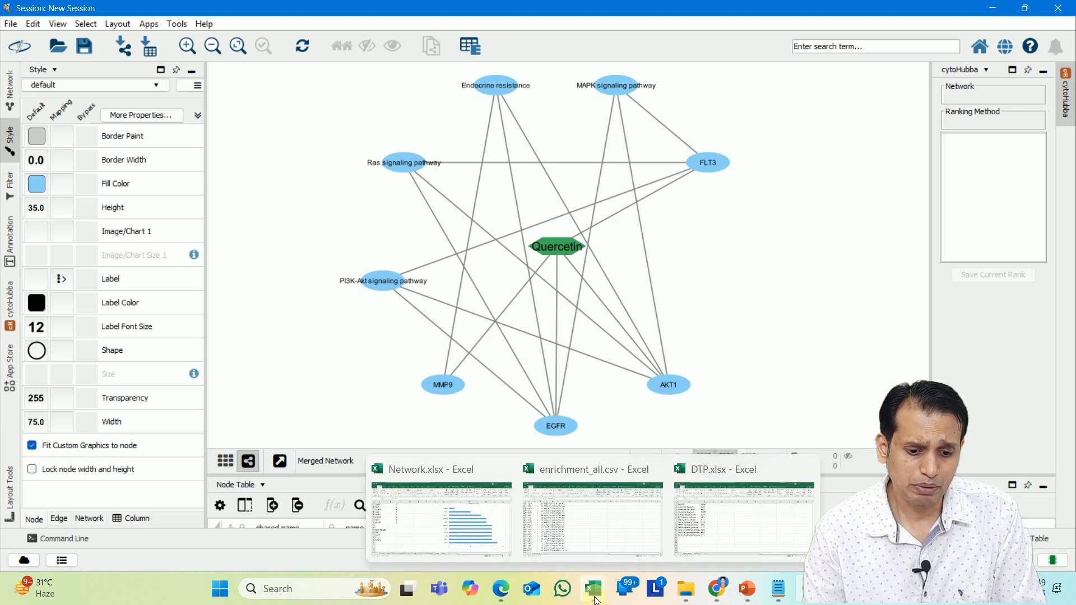
left_click(745, 519)
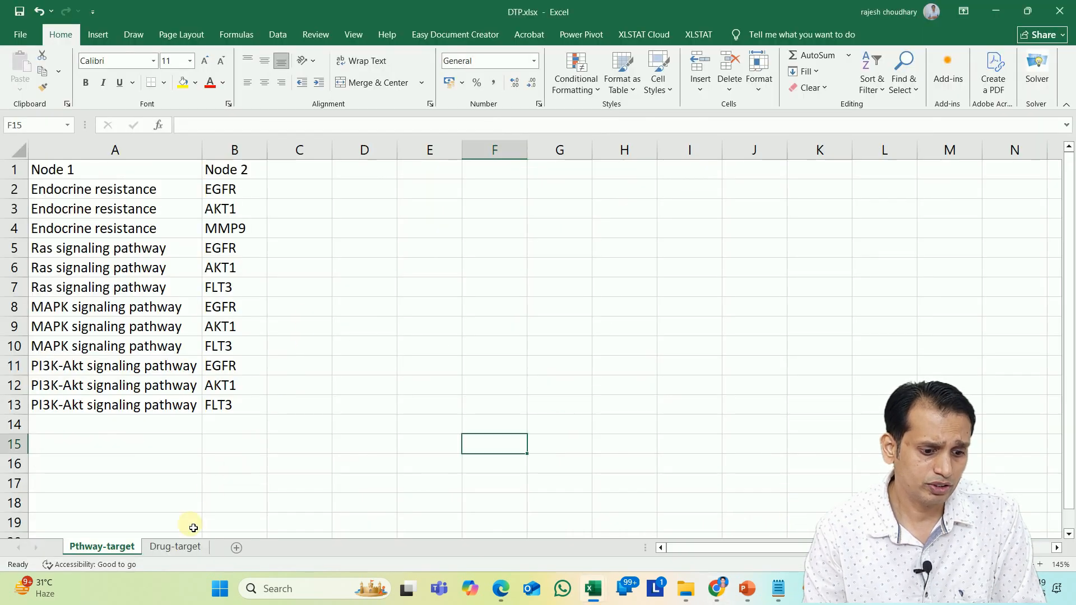
left_click(176, 546)
left_click_drag(174, 216, 173, 286)
key("ctrl+c")
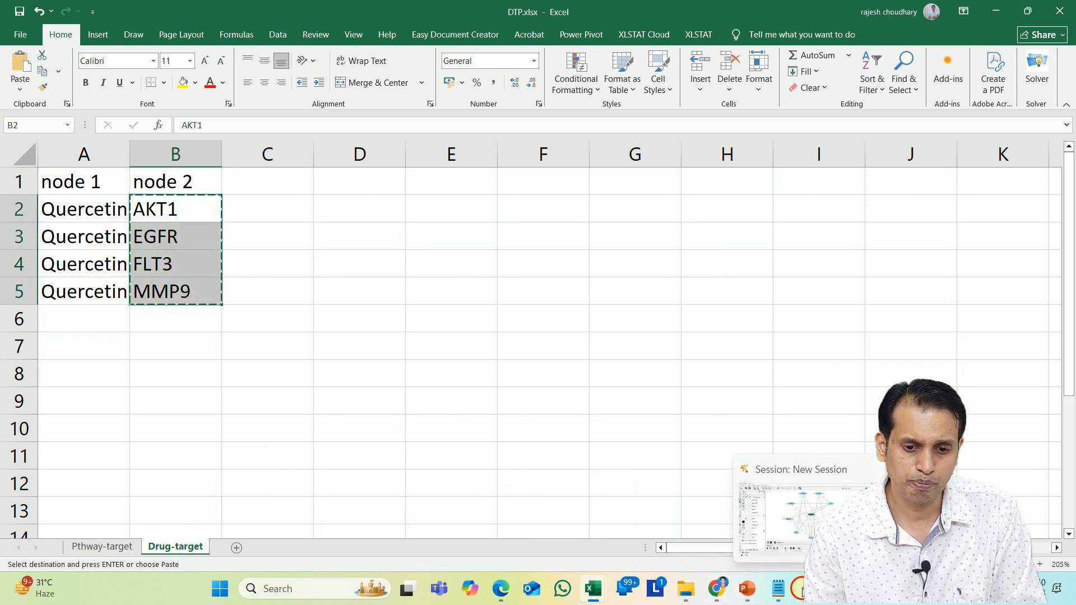
Return to Cytoscape and search the network for the copied names AKT1 EGFR FLT3 MMP9 to select those nodes.
left_click(788, 510)
left_click(842, 47)
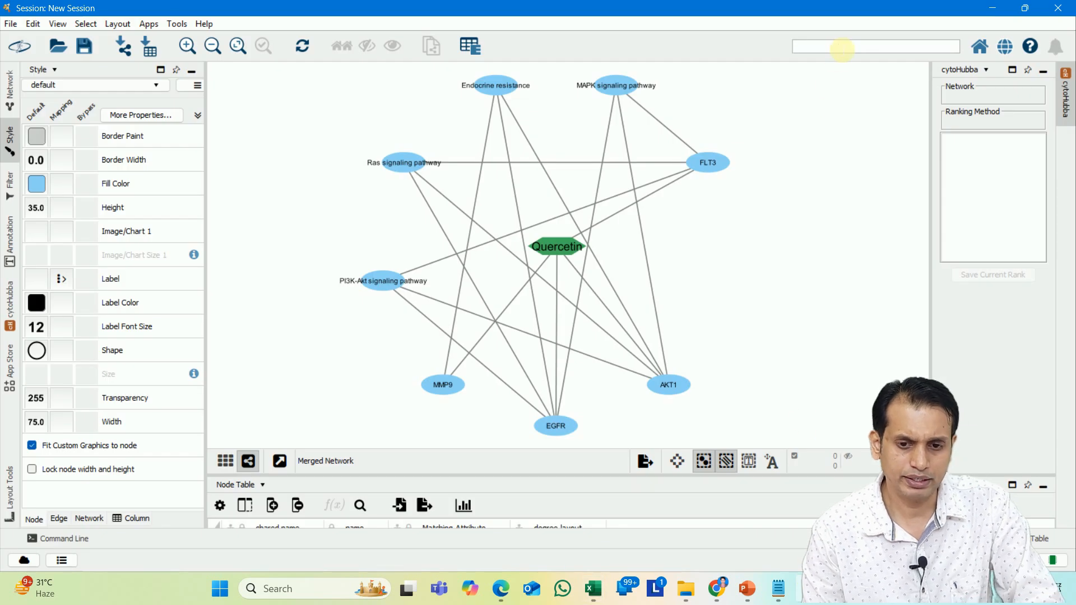
key("ctrl+v")
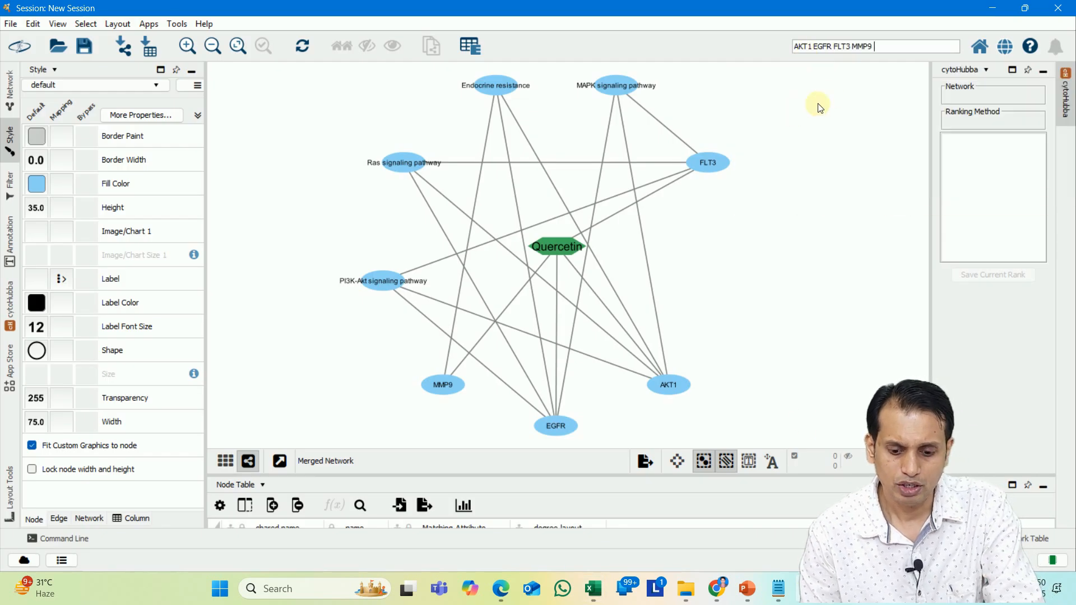
key("BackSpace")
key("Return")
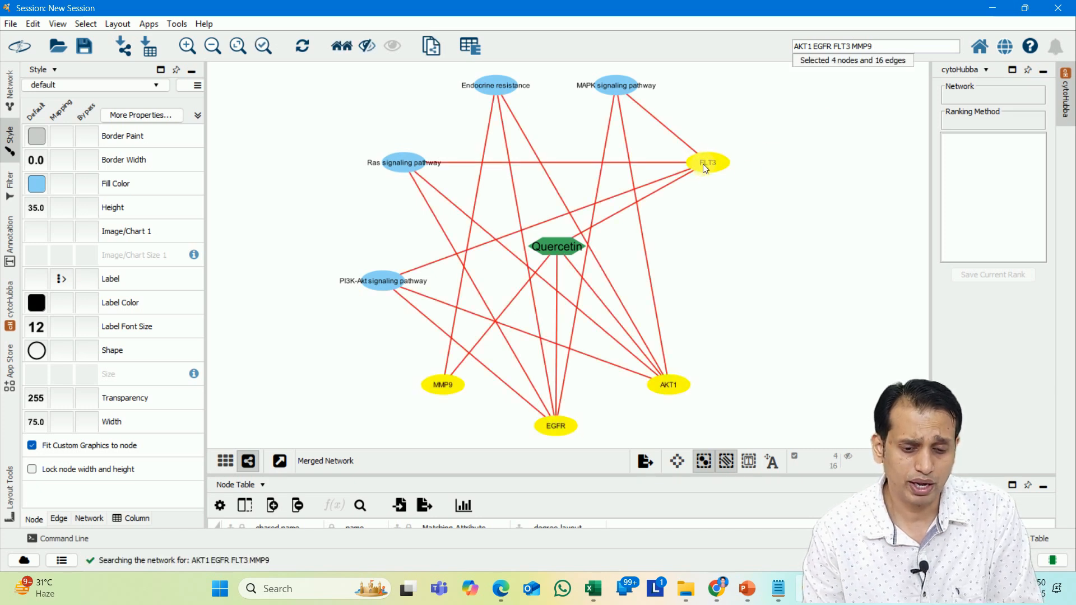
Apply the Degree Sorted Circle Layout to the selected nodes only and move their circle around the Quercetin node.
left_click(115, 25)
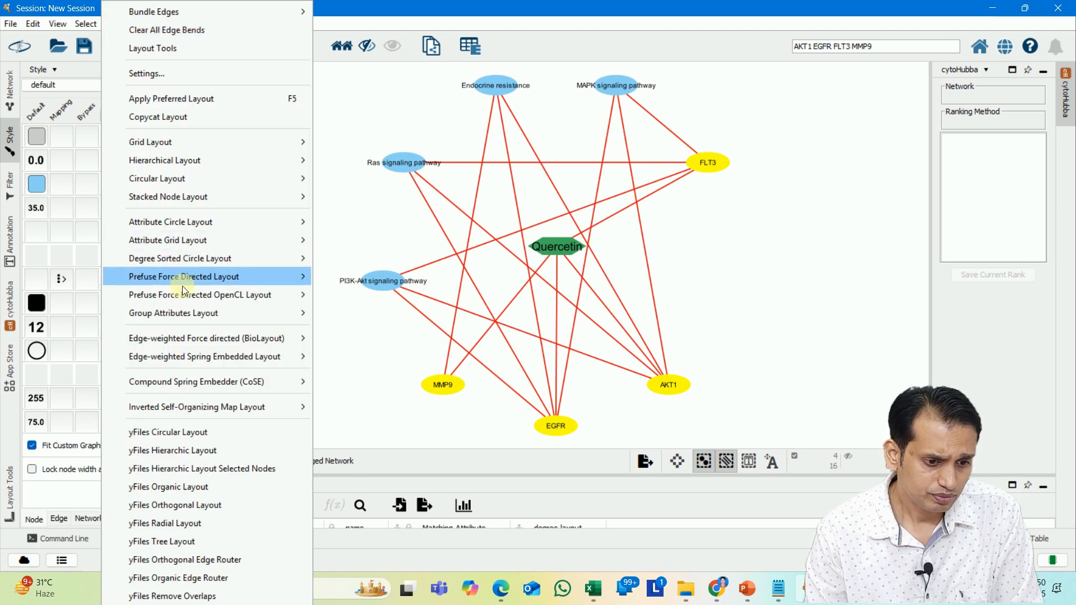
mouse_move(204, 264)
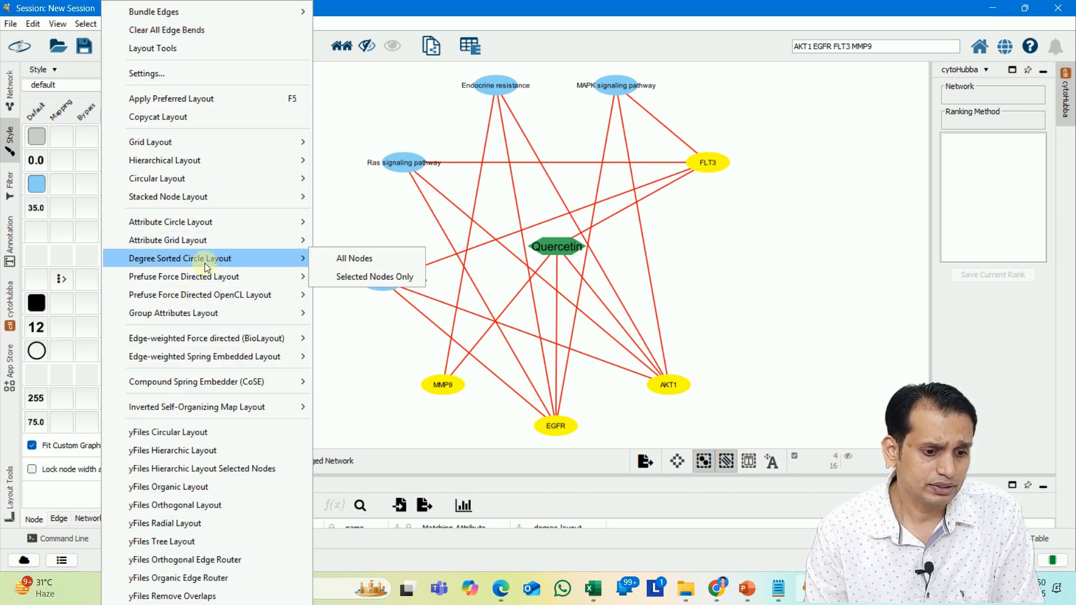
left_click(361, 278)
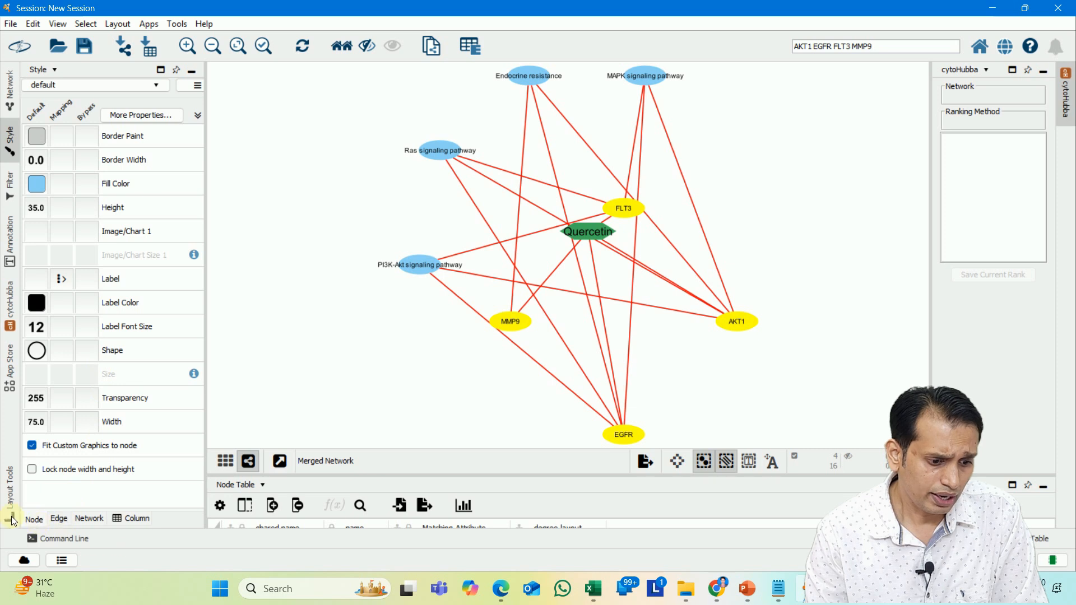
left_click(11, 493)
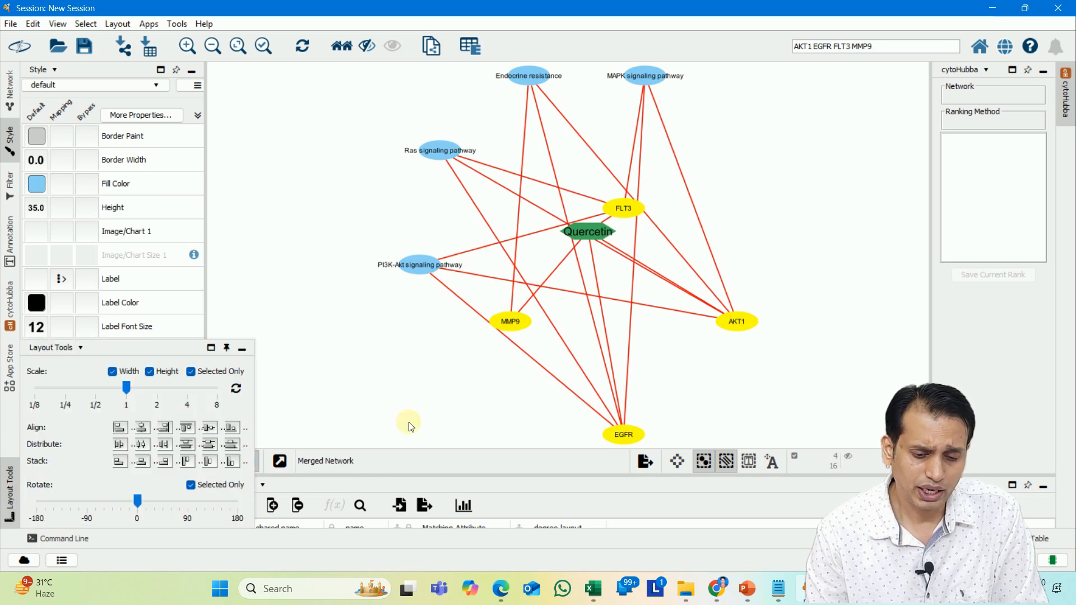
left_click_drag(627, 438, 597, 352)
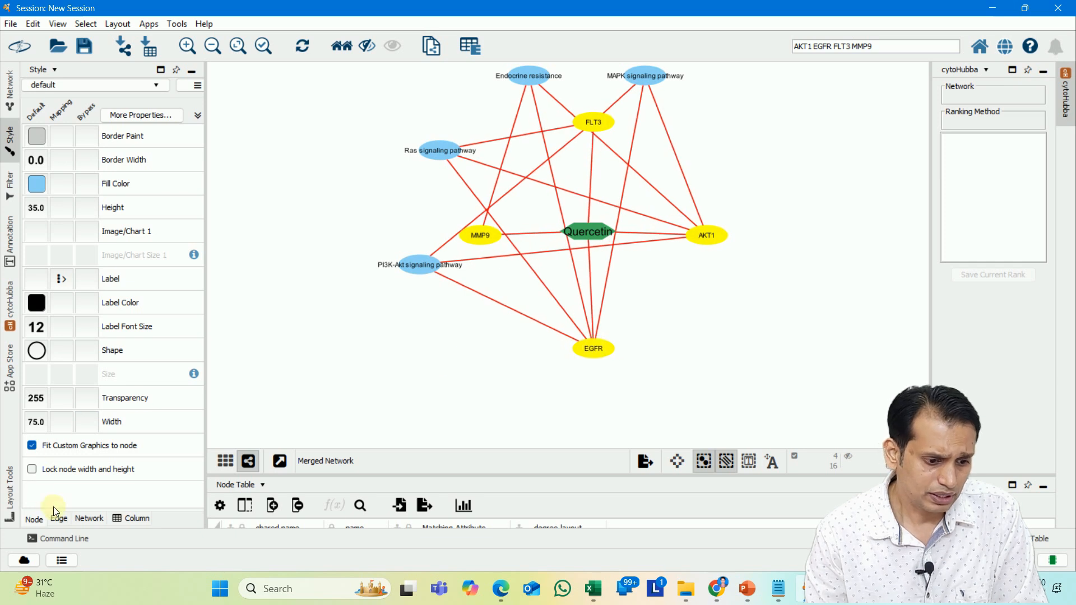
Rotate the selected target nodes slightly, scale their circle down to about 1/2, and clear the selection.
left_click(8, 496)
mouse_move(132, 496)
left_mouse_down()
mouse_move(123, 503)
mouse_move(137, 496)
left_mouse_up()
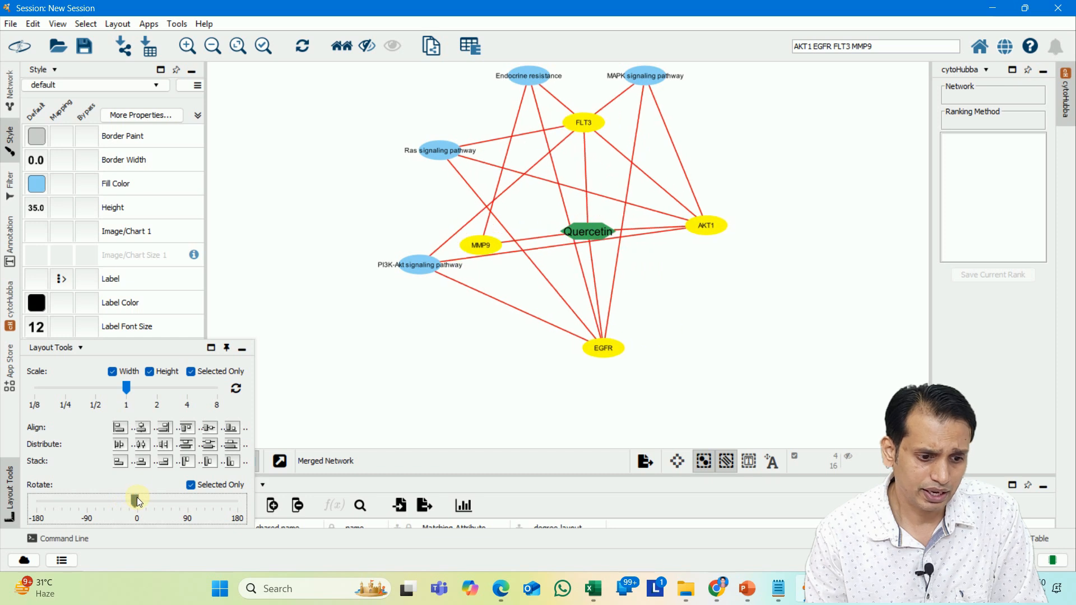
left_click_drag(126, 388, 98, 391)
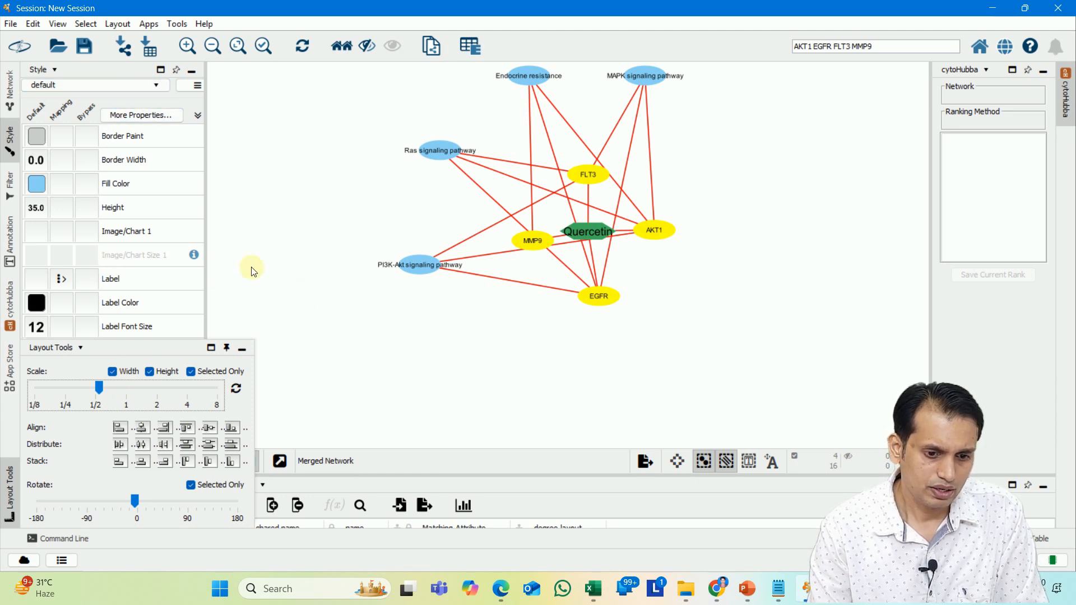
left_click(328, 257)
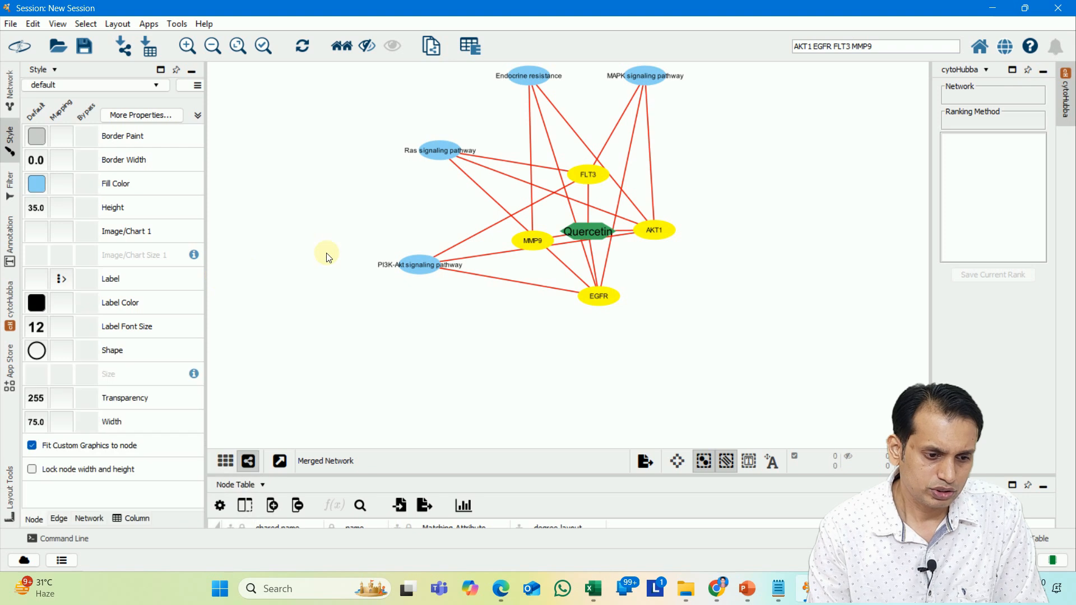
Select the MMP9, FLT3, AKT1 and EGFR nodes and set the style's default node shape to Rectangle.
left_click(535, 236)
left_click(574, 175, "shift")
left_click(656, 229, "shift")
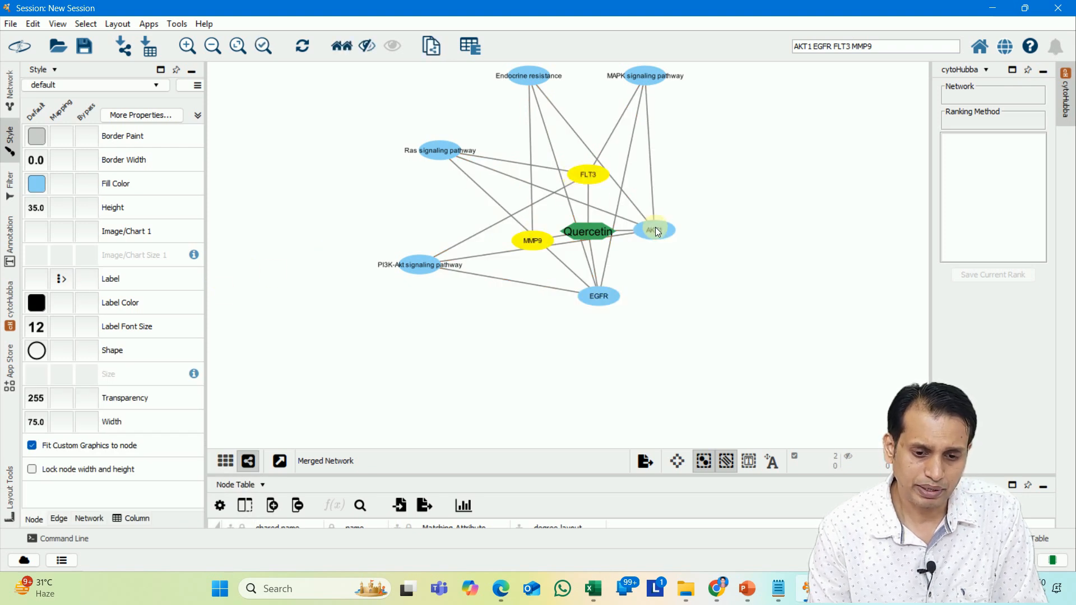
left_click(593, 306, "shift")
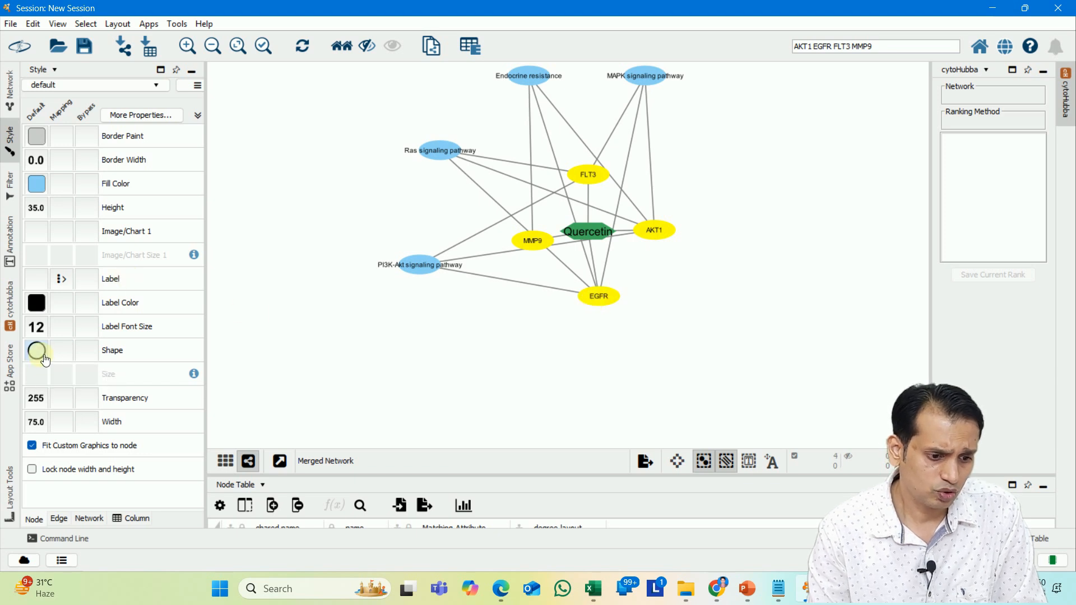
left_click(37, 351)
left_click(38, 383)
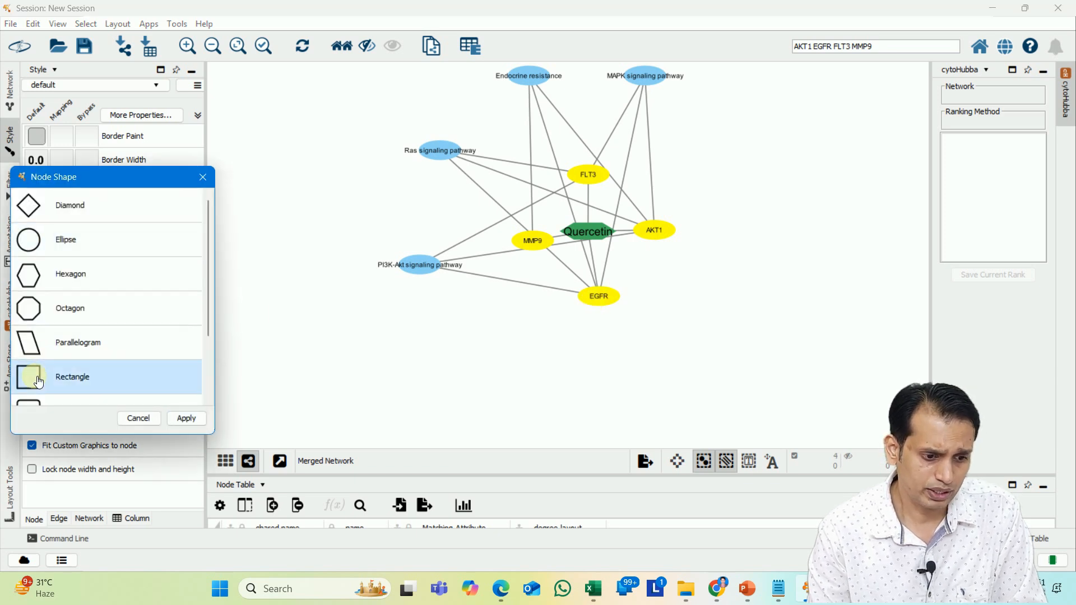
left_click(187, 419)
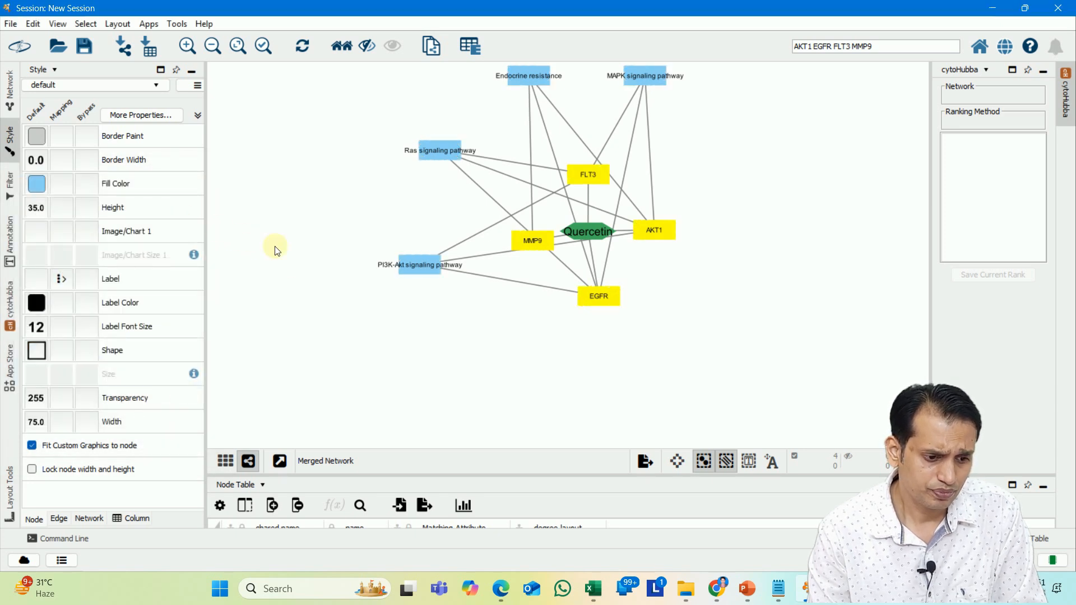
Override the shape of the four selected target nodes with Triangle.
left_click(101, 352)
left_click(34, 383)
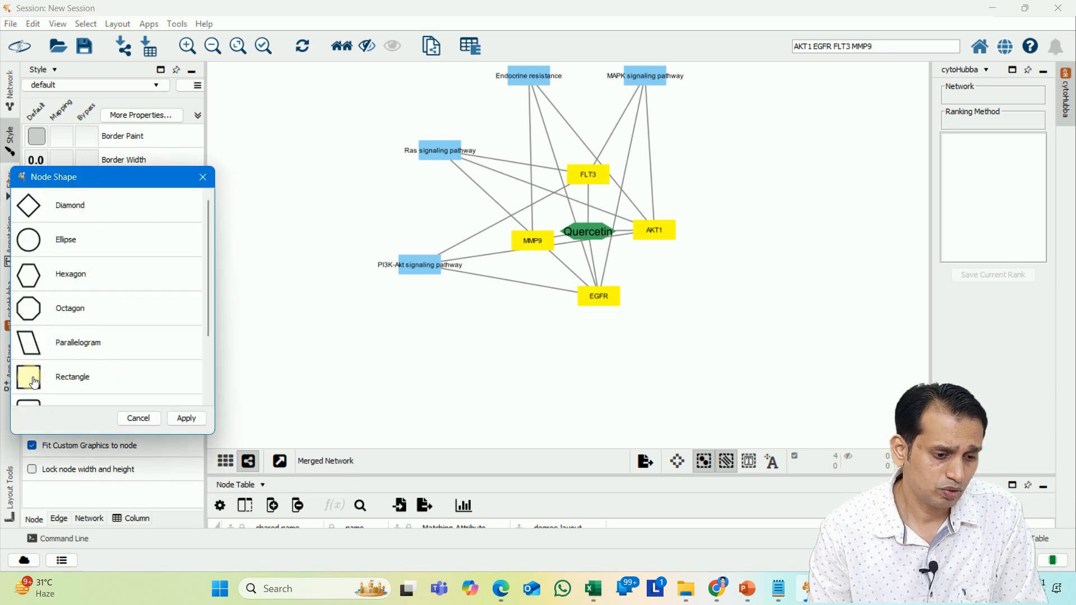
scroll(31, 273, "down", 3)
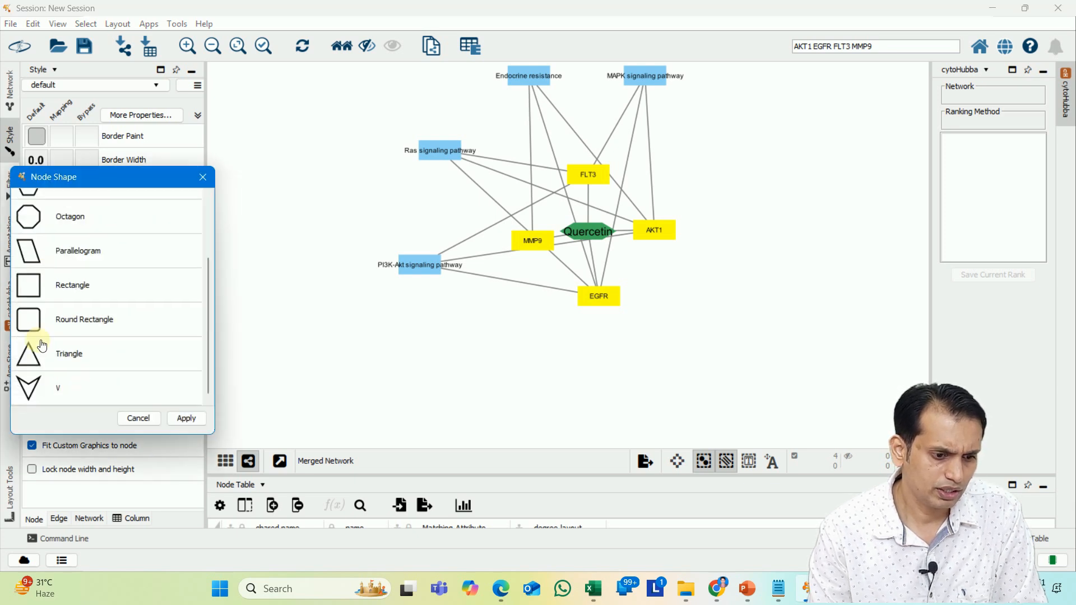
left_click(33, 361)
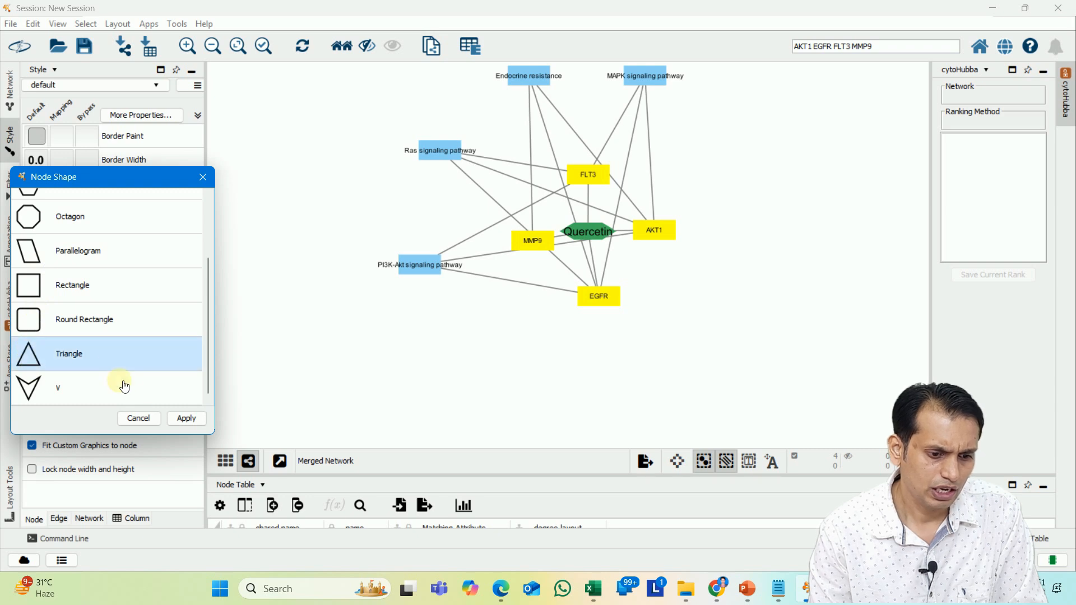
left_click(187, 418)
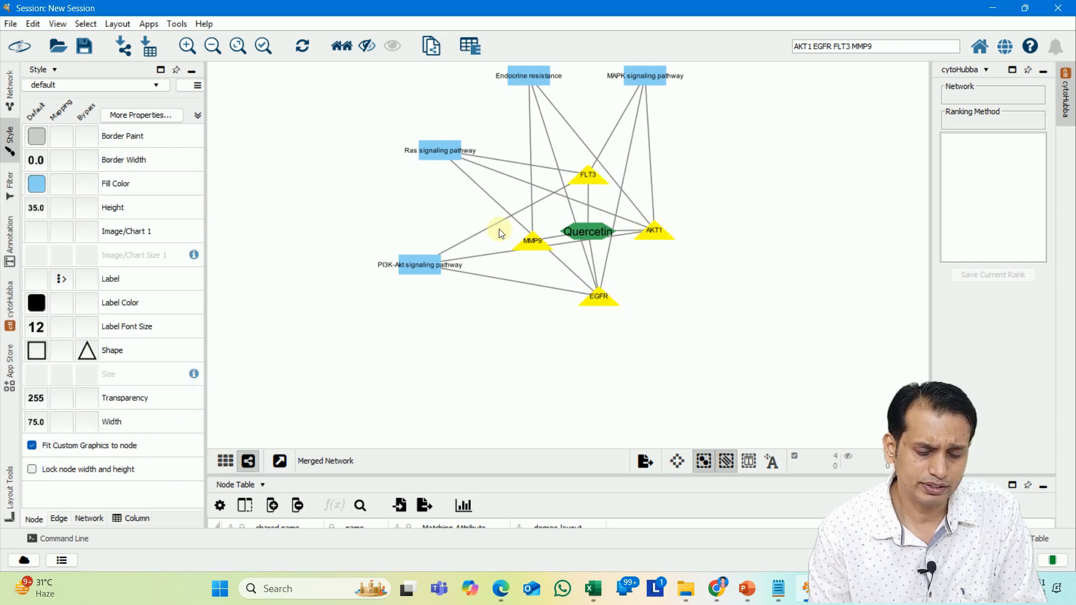
Override the fill color of the four selected target nodes with an orange-red from the ColorBrewer Sequential palettes.
left_click(85, 187)
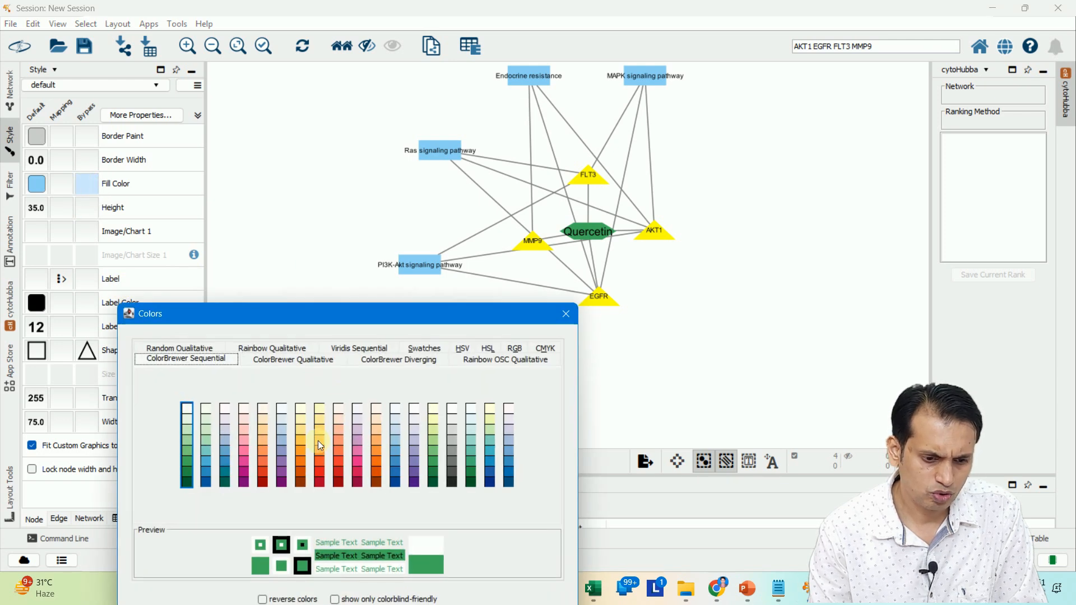
left_click(319, 461)
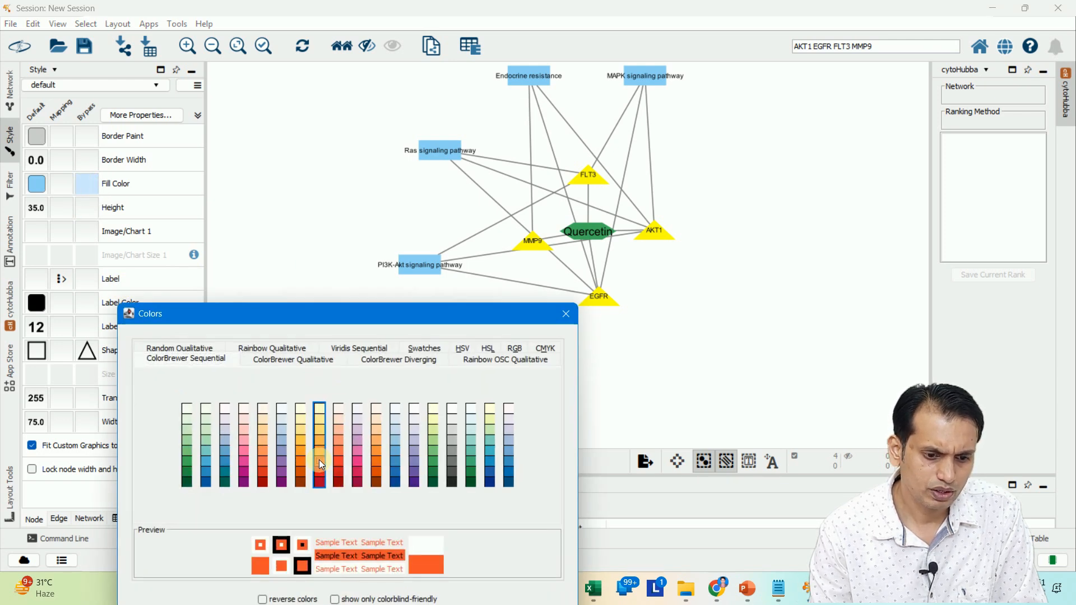
left_click_drag(335, 315, 277, 190)
left_click(442, 502)
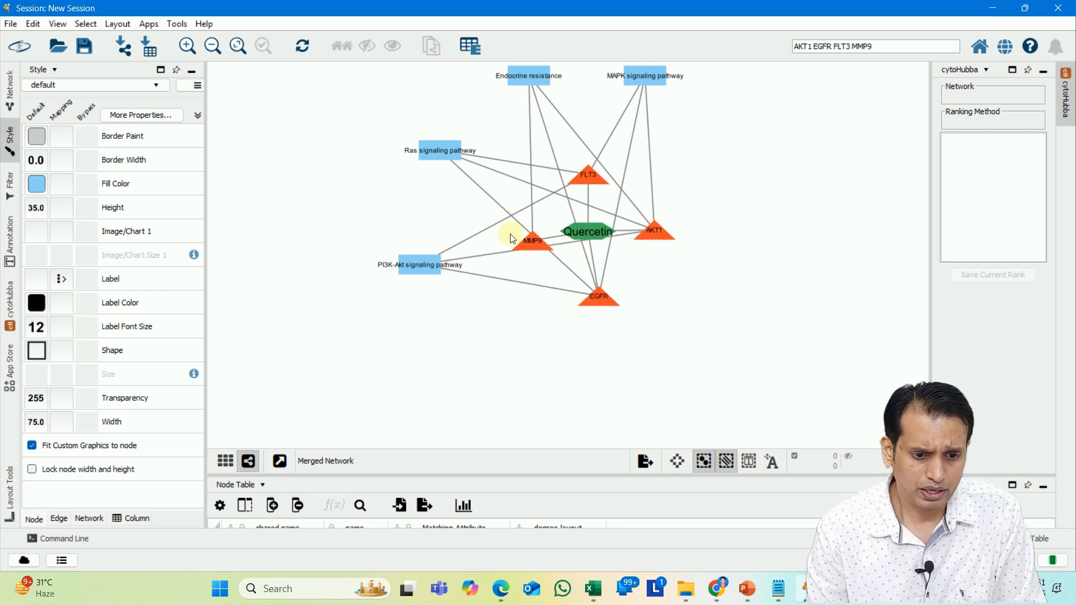
Apply the Degree Sorted Circle Layout to only the four signaling/resistance pathway nodes and move their circle around the Quercetin node.
left_click(423, 265)
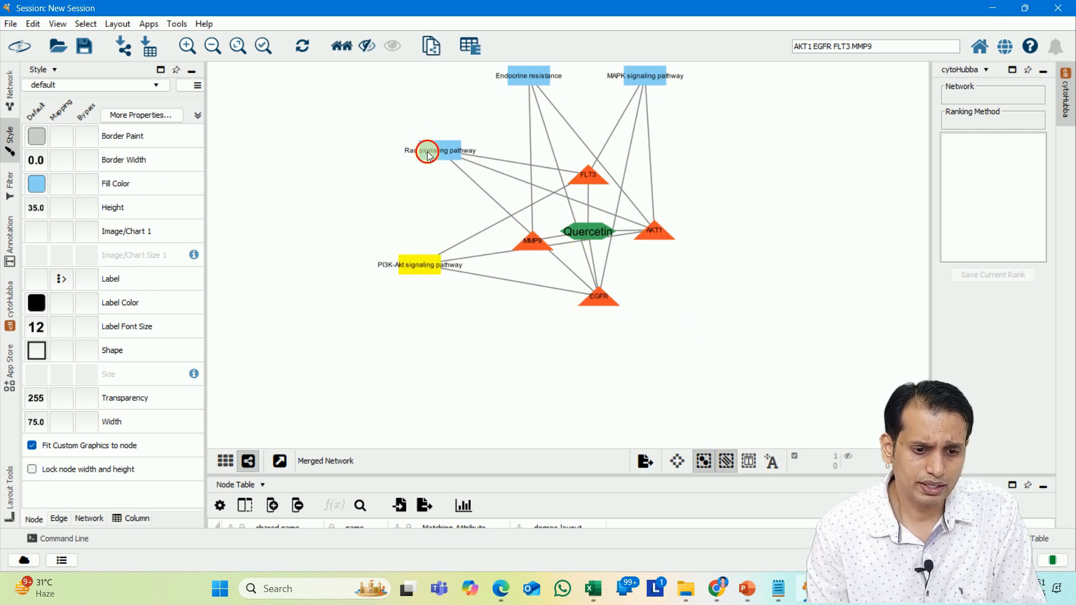
left_click(531, 76, "shift")
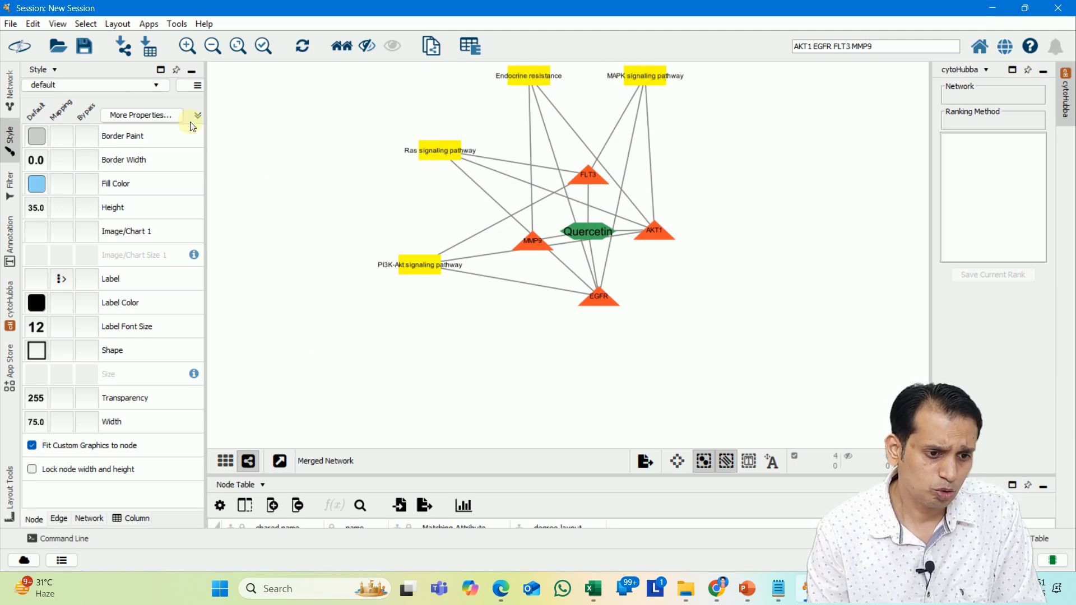
left_click(116, 24)
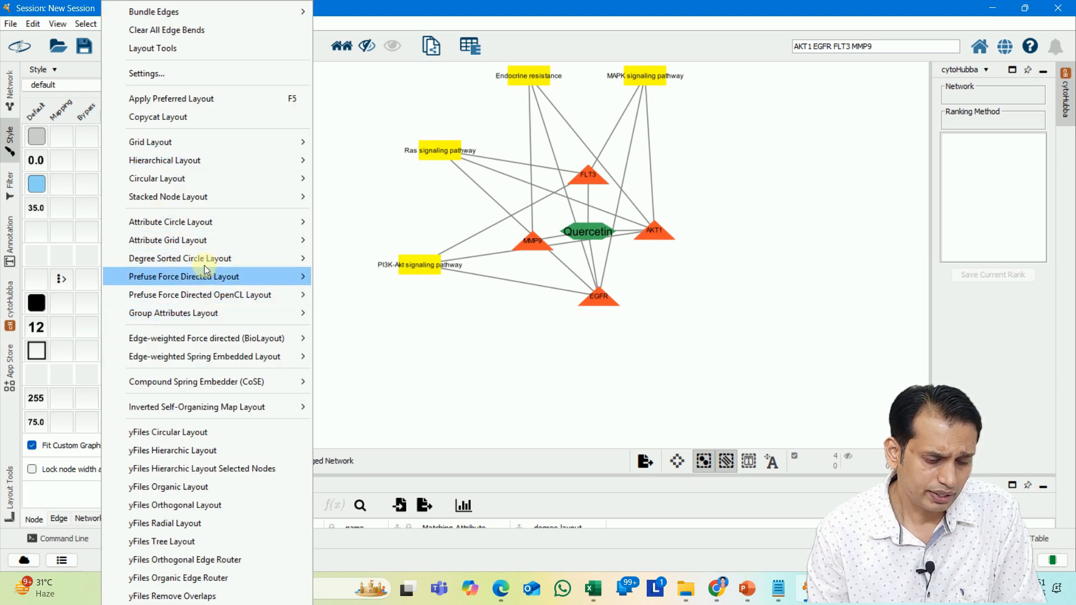
mouse_move(204, 258)
left_click(362, 277)
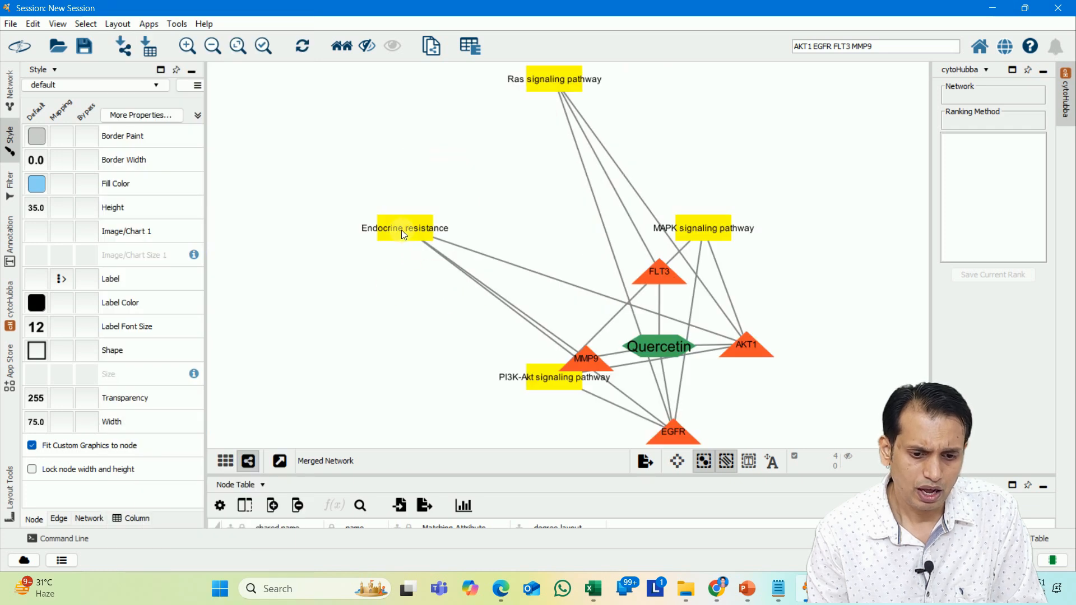
left_click_drag(401, 230, 503, 367)
left_click_drag(495, 267, 364, 159)
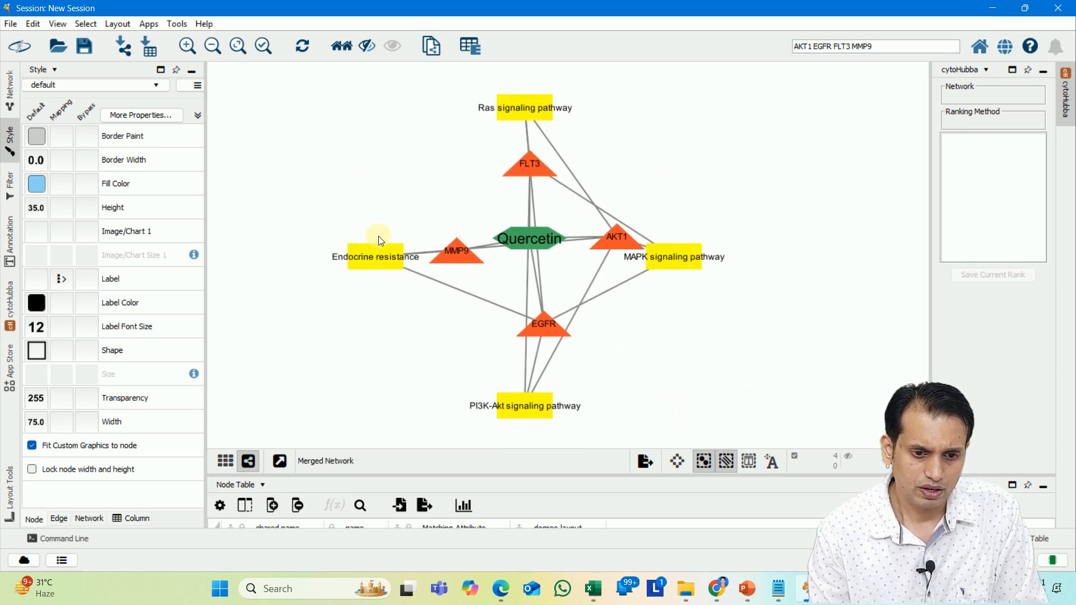
Rotate the selected pathway nodes about 50 degrees counterclockwise, enlarge their circle slightly, and clear the selection.
left_click(9, 494)
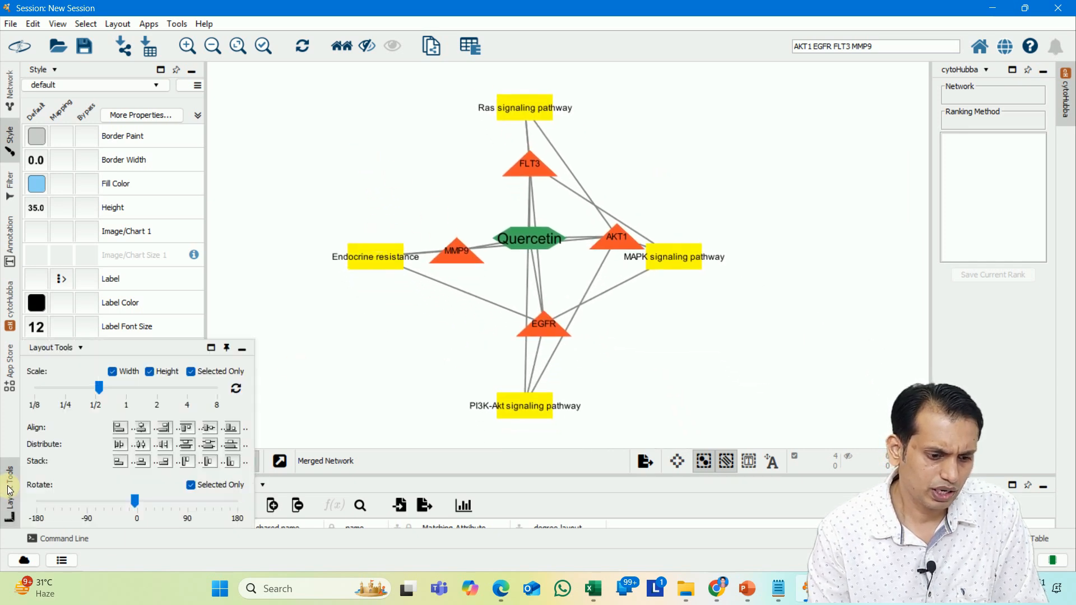
left_click_drag(130, 507, 106, 494)
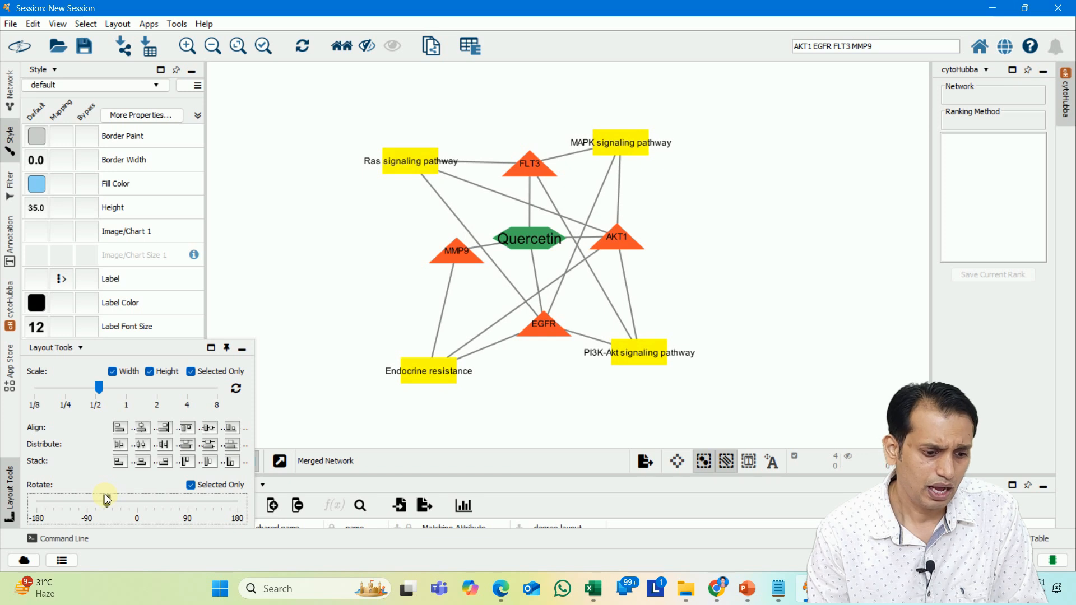
mouse_move(101, 390)
left_mouse_down()
mouse_move(129, 387)
mouse_move(59, 386)
mouse_move(102, 391)
left_mouse_up()
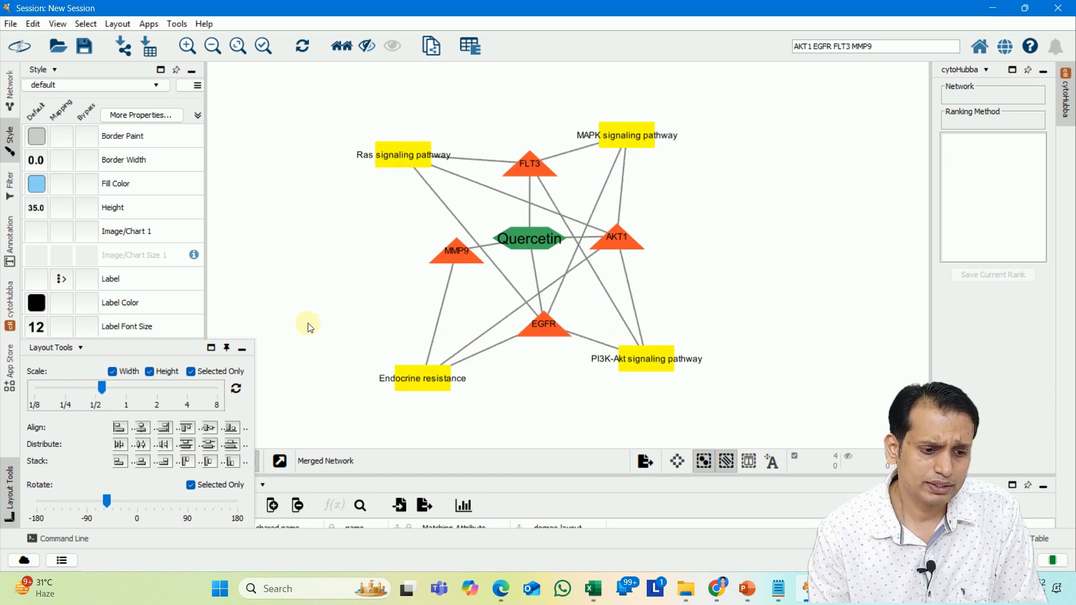
left_click(308, 324)
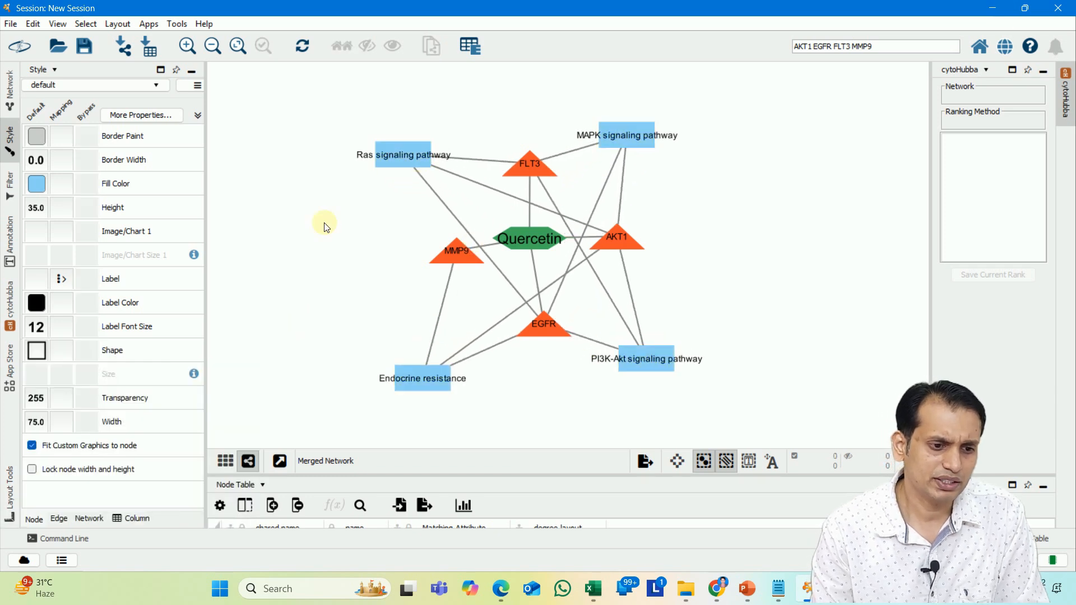
Try the Hierarchical, Grid and Stacked Node layouts on the whole merged network.
left_click(119, 24)
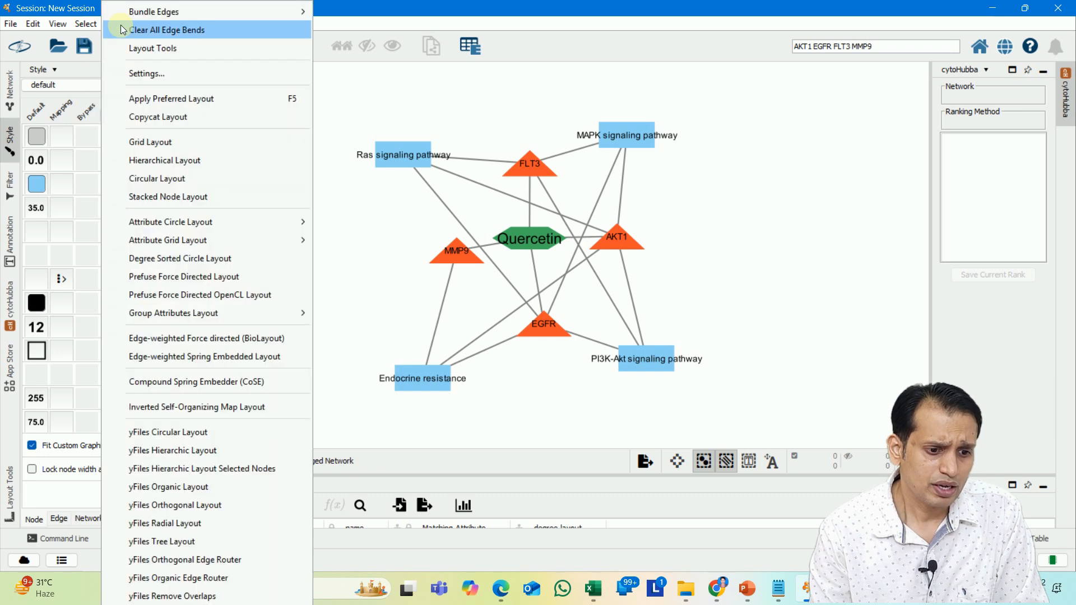
left_click(180, 162)
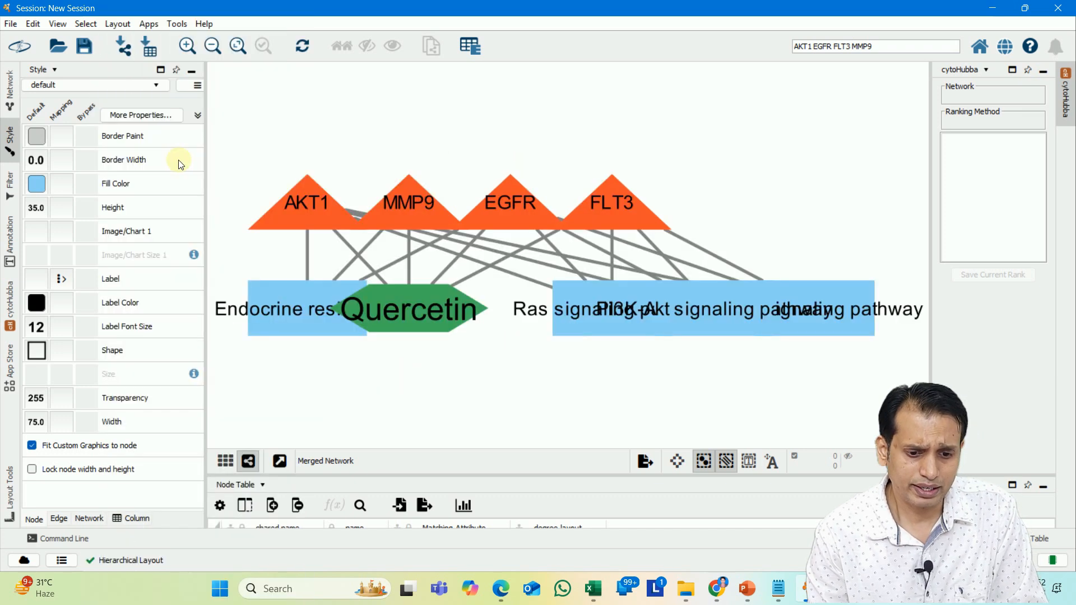
left_click(110, 24)
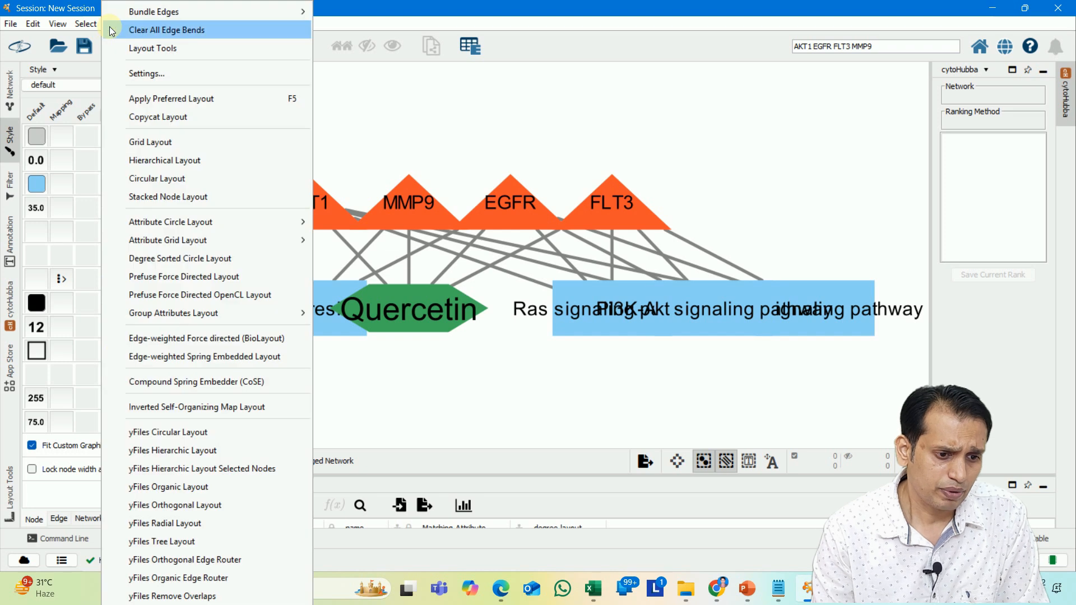
left_click(176, 148)
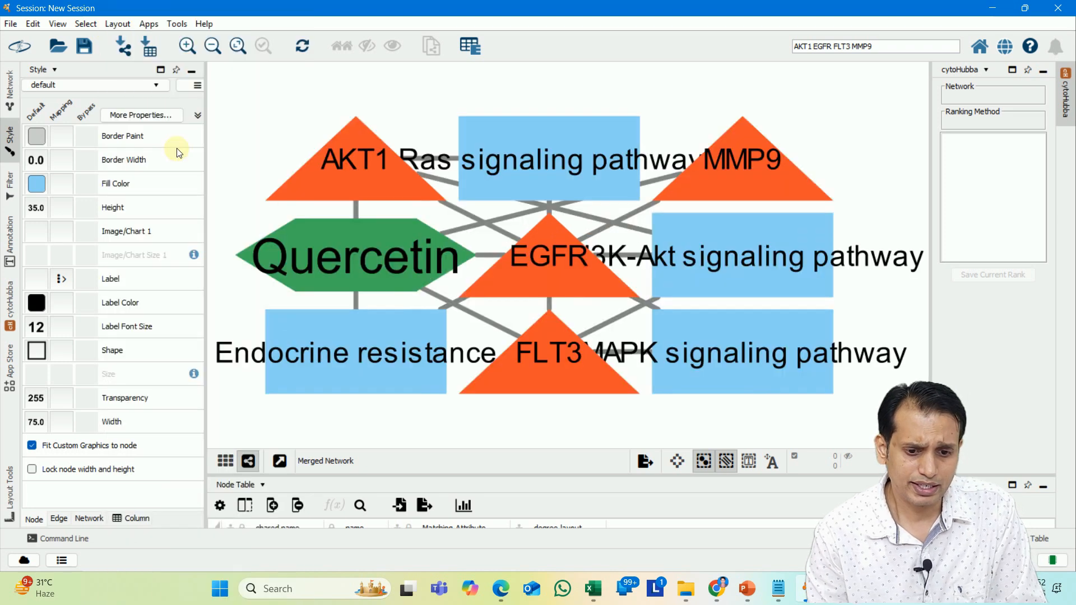
left_click(106, 24)
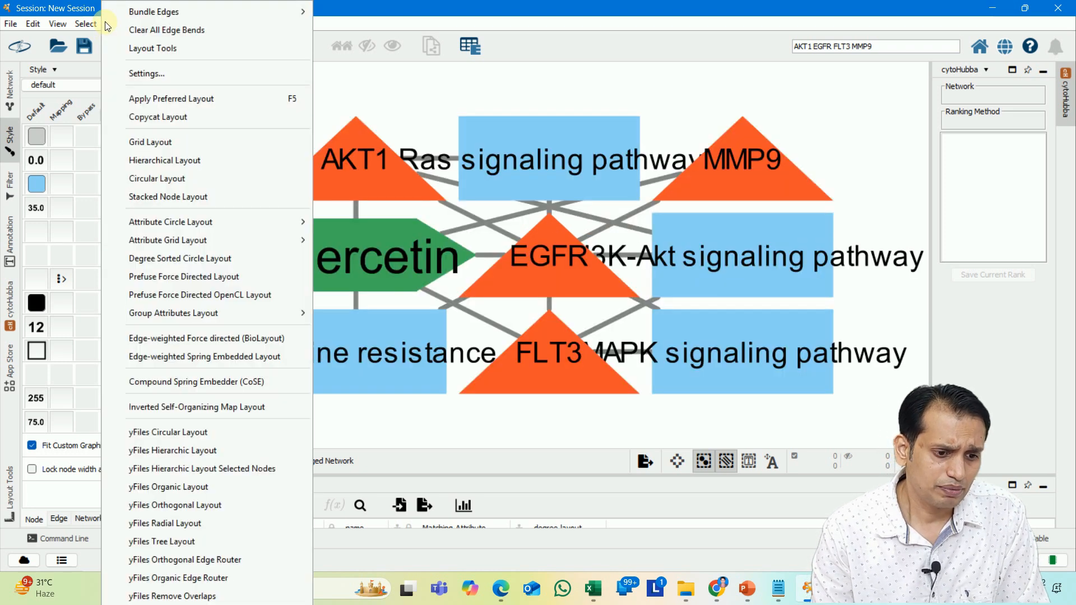
left_click(181, 191)
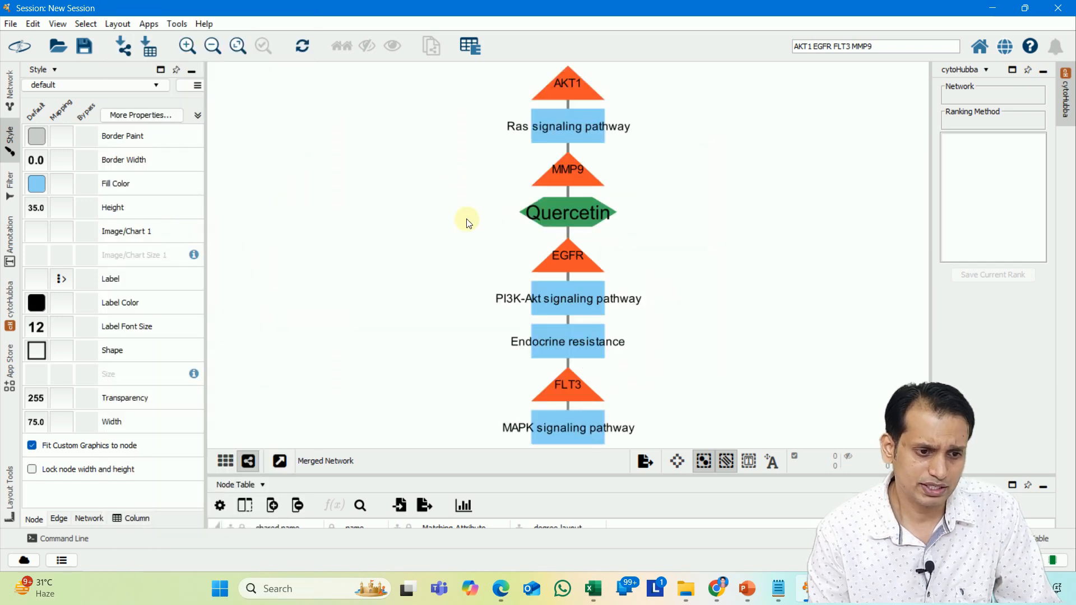
Apply the Prefuse Force Directed OpenCL Layout to the whole merged network.
left_click(110, 23)
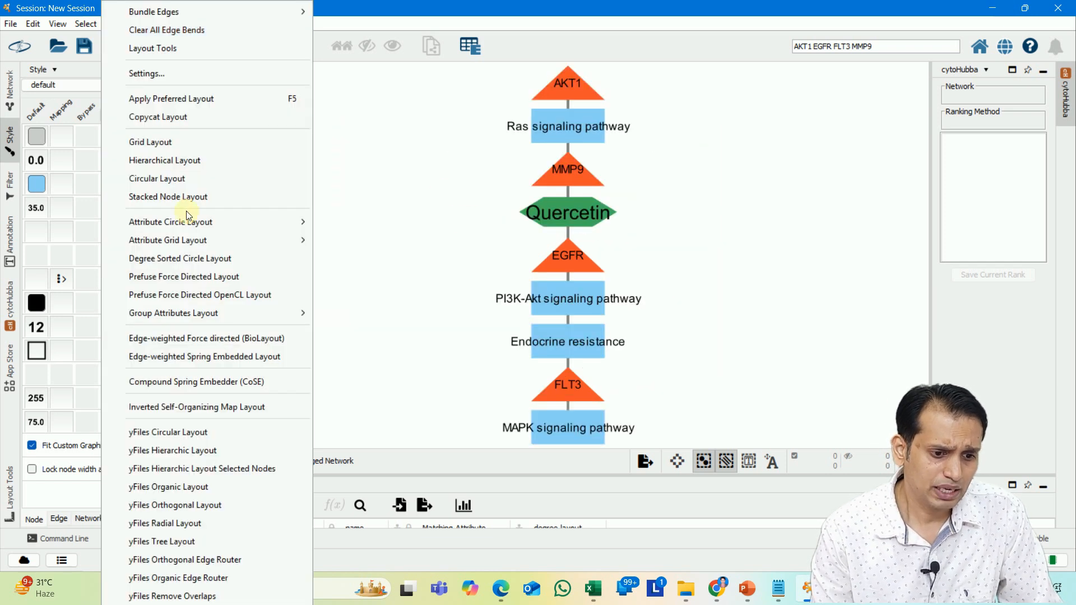
left_click(211, 296)
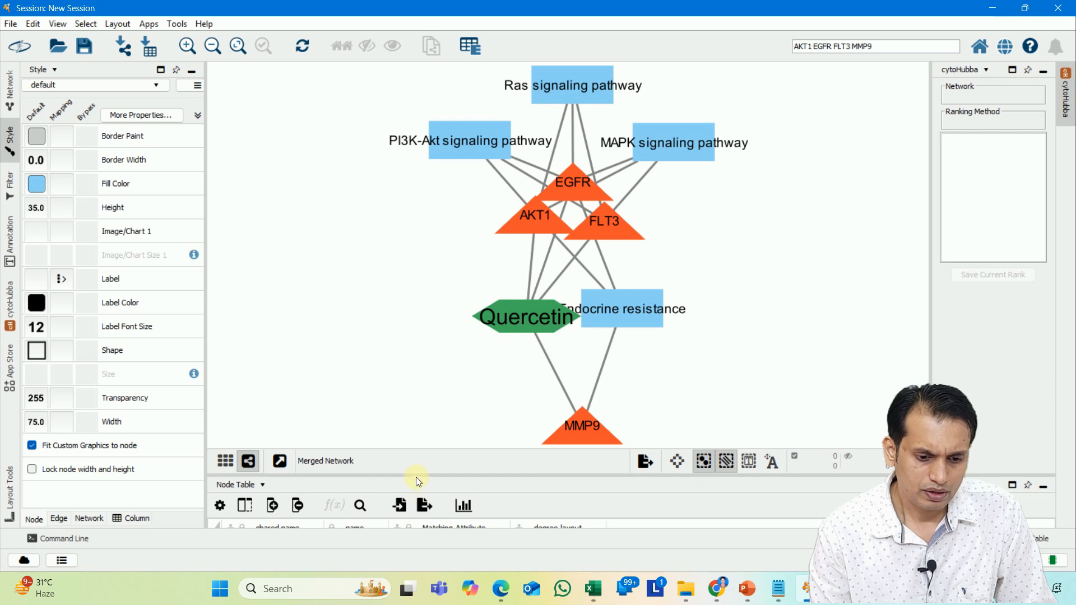
Enlarge the Node Table and check the degree.layout values of the Quercetin and Endocrine resistance nodes.
left_click_drag(418, 478, 410, 399)
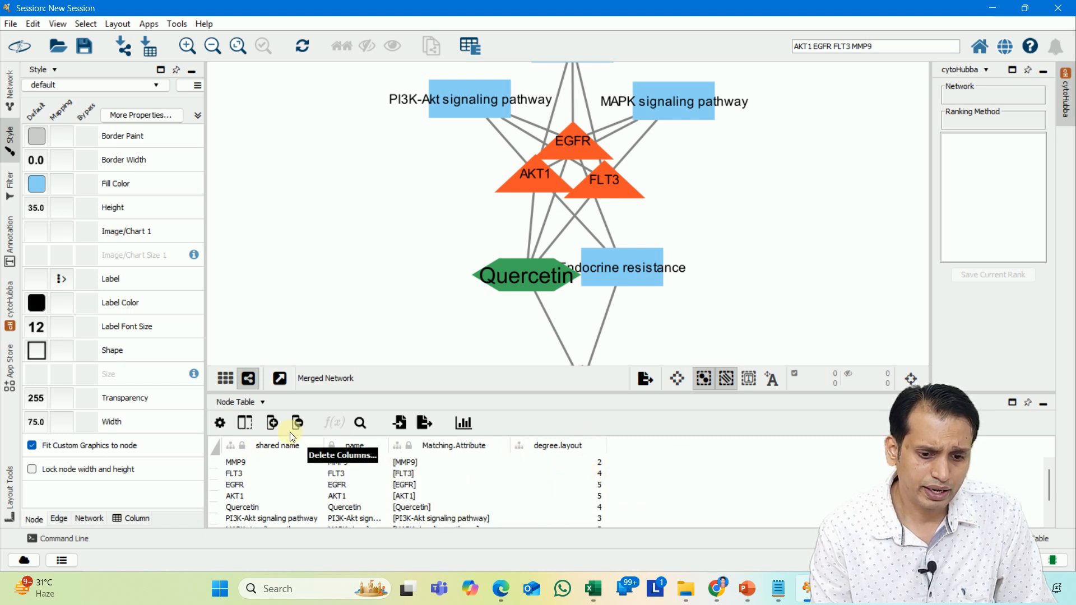
left_click(521, 275)
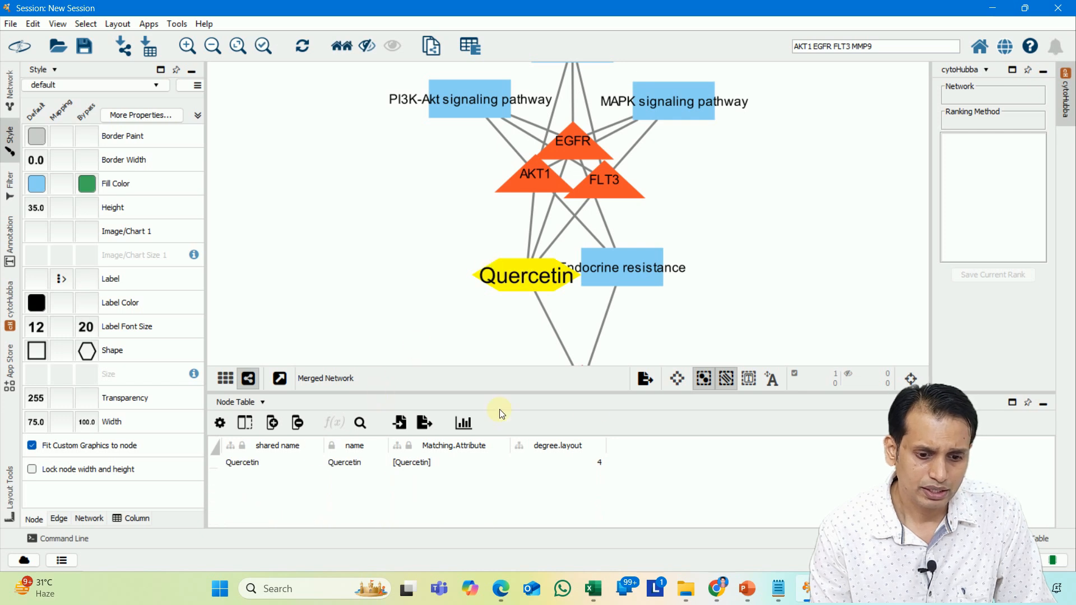
left_click(626, 283)
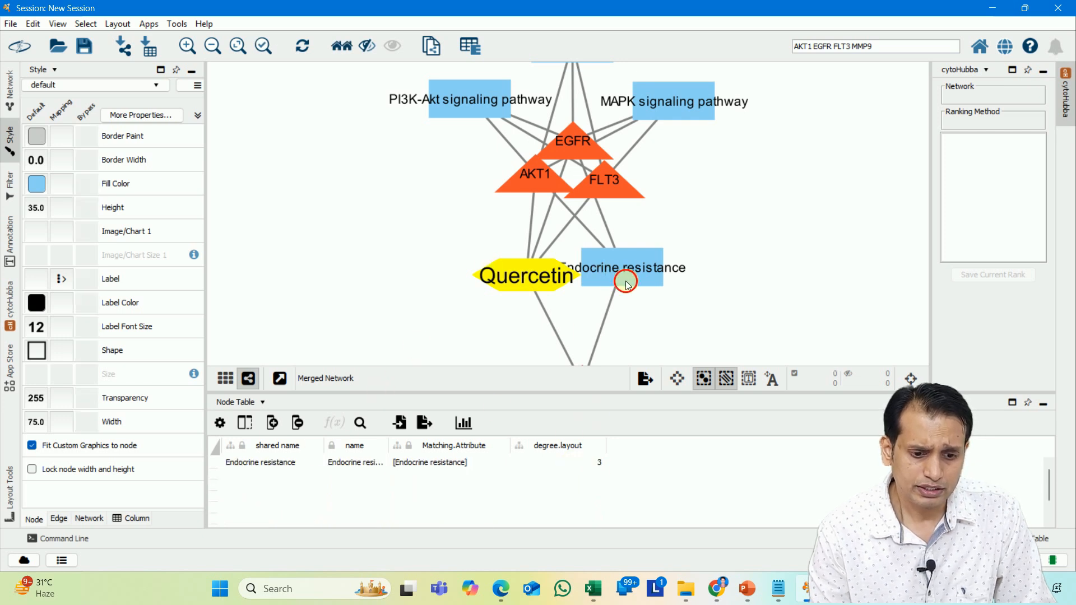
Select the AKT1, EGFR, FLT3 and MMP9 nodes to compare their degree.layout values, and clear the selection.
left_click(527, 177)
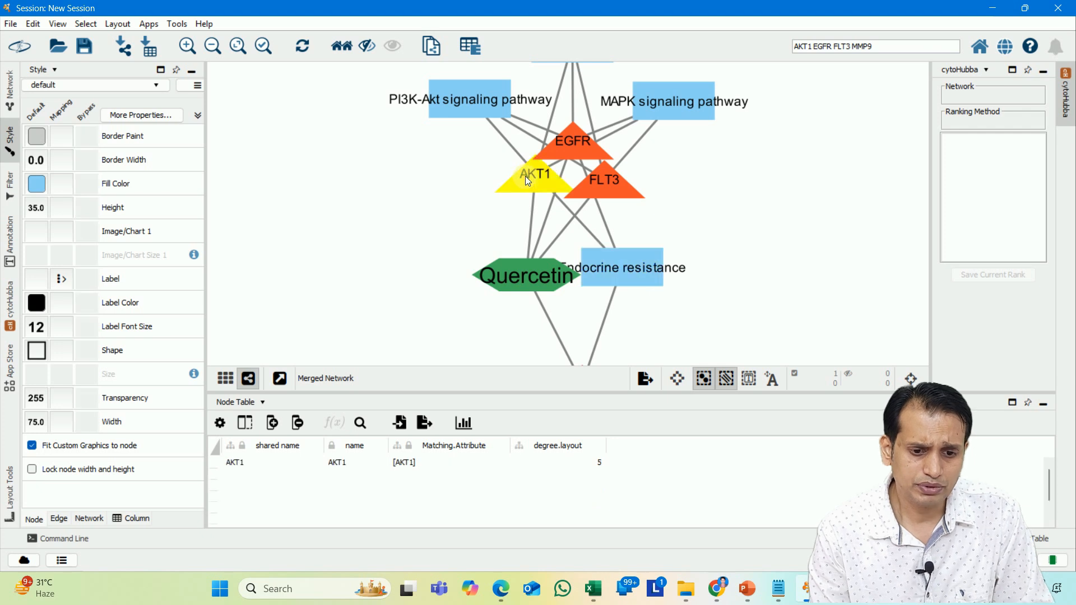
left_click(564, 140, "shift")
left_click(594, 183, "shift")
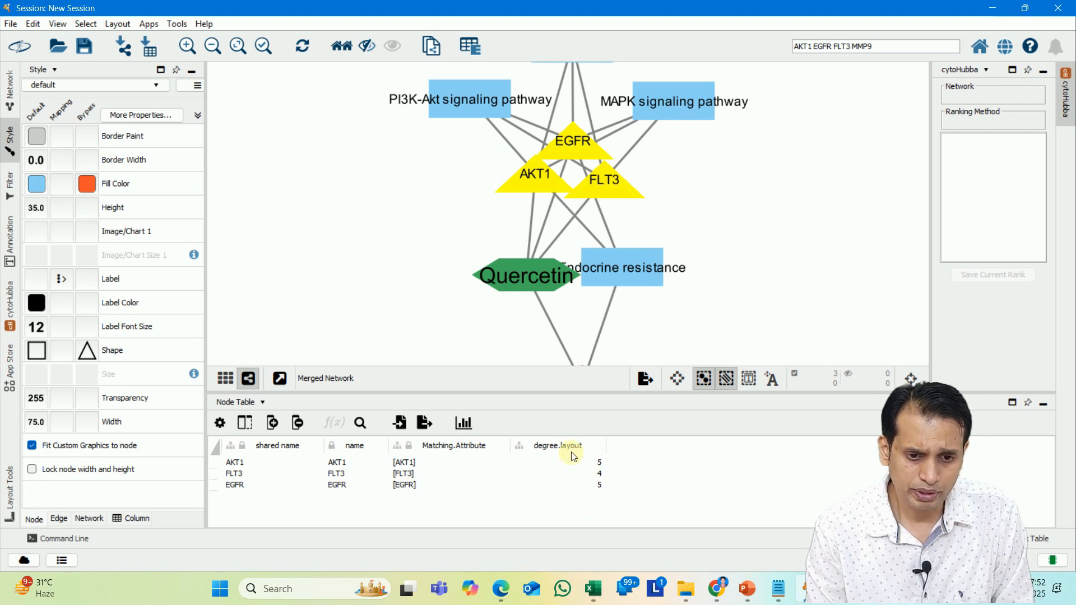
left_click_drag(694, 192, 650, 104)
left_click(565, 324)
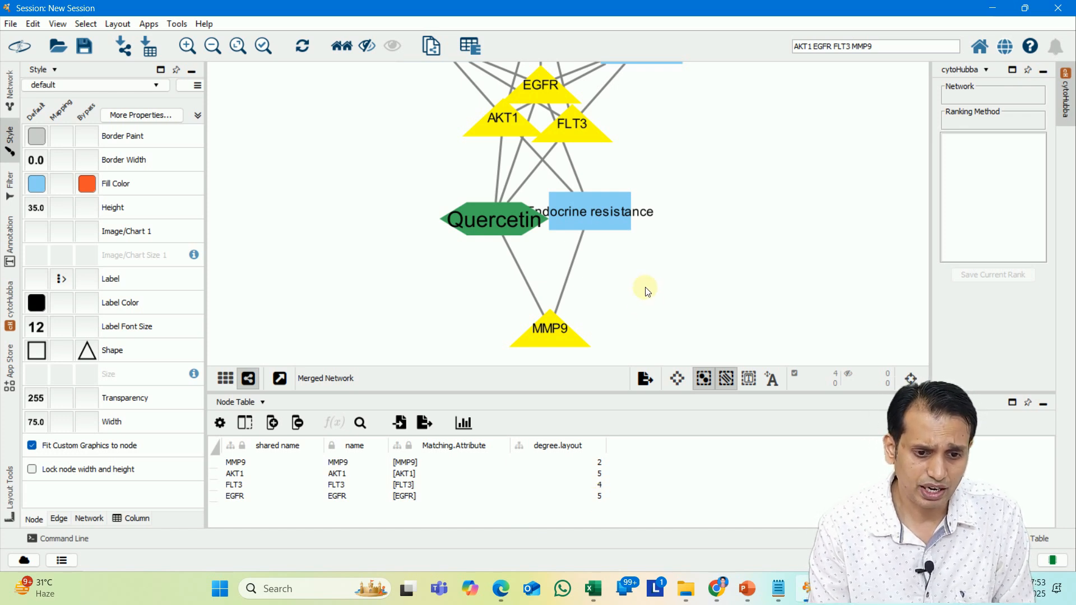
left_click_drag(715, 215, 716, 322)
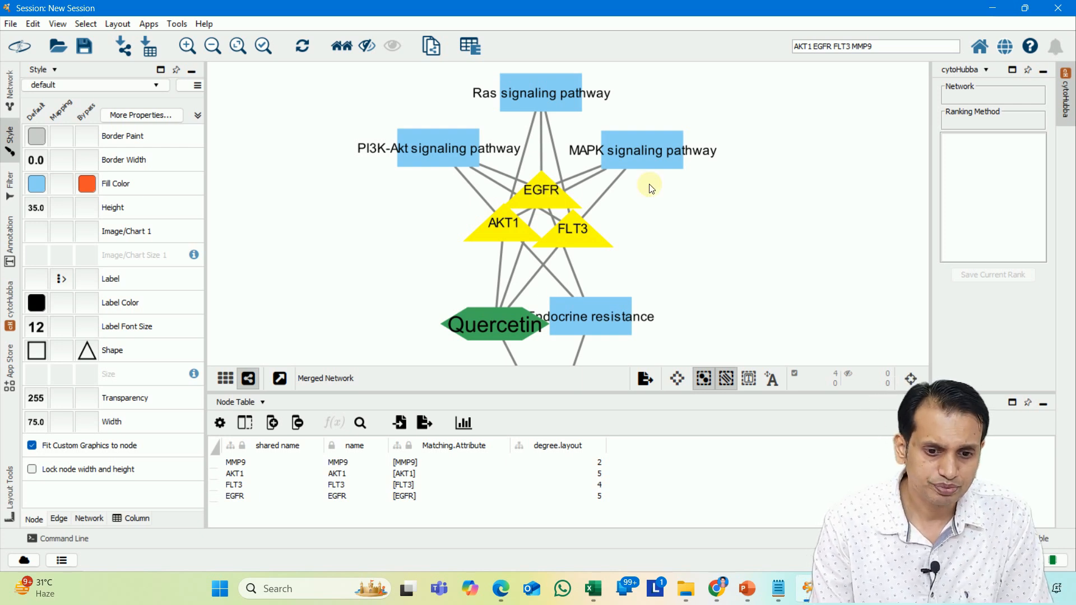
left_click(677, 203)
Select the PI3K-Akt, Ras, MAPK and Endocrine resistance nodes to compare their degree.layout values, and clear the selection.
left_click(430, 164)
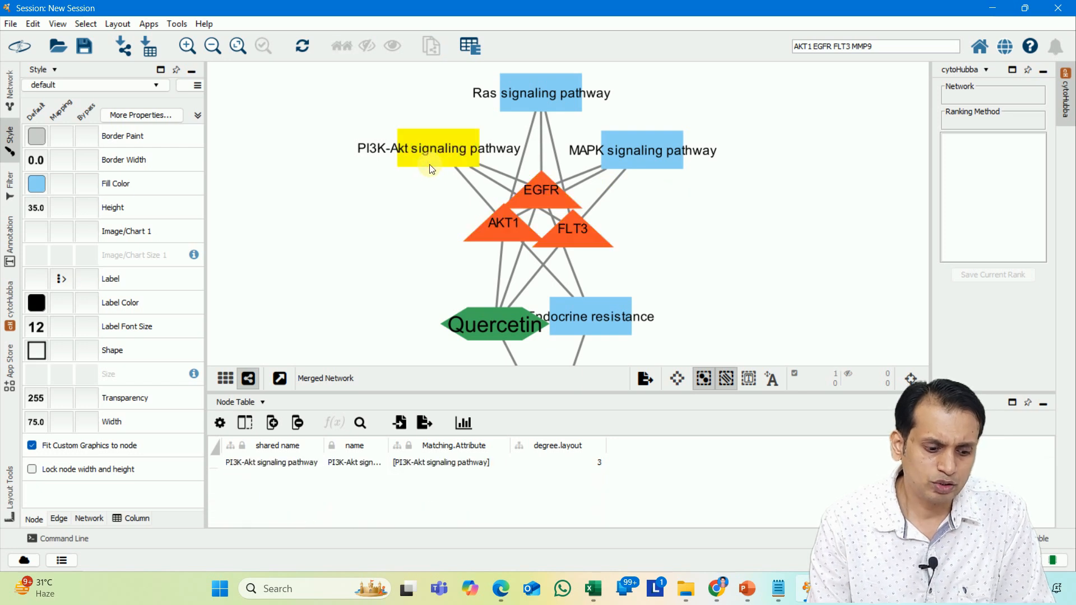
left_click(514, 92, "shift")
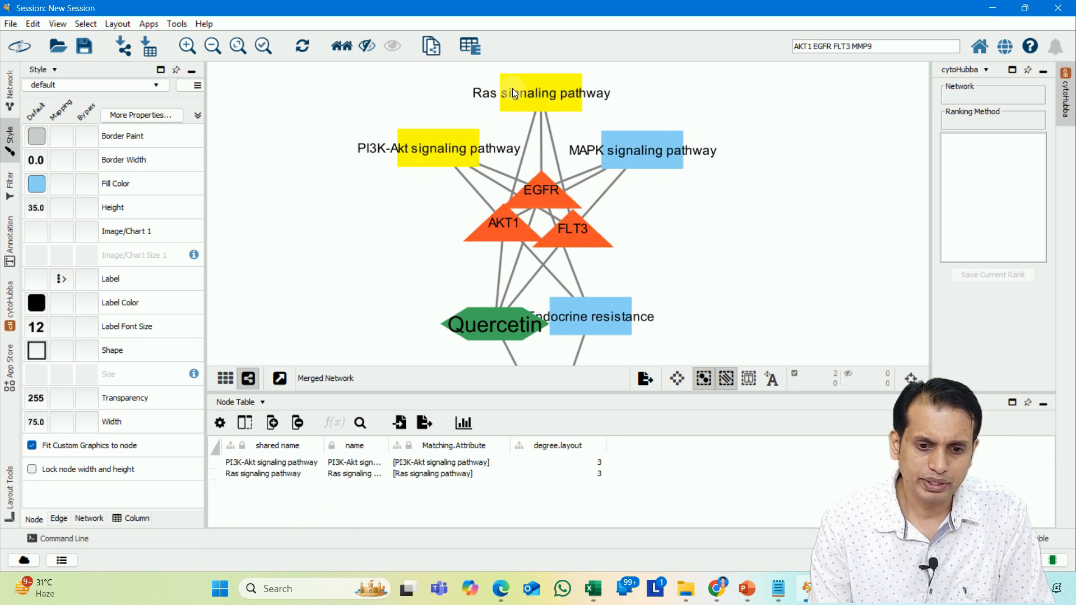
left_click(629, 148, "shift")
left_click(606, 321, "shift")
scroll(692, 280, "down", 2)
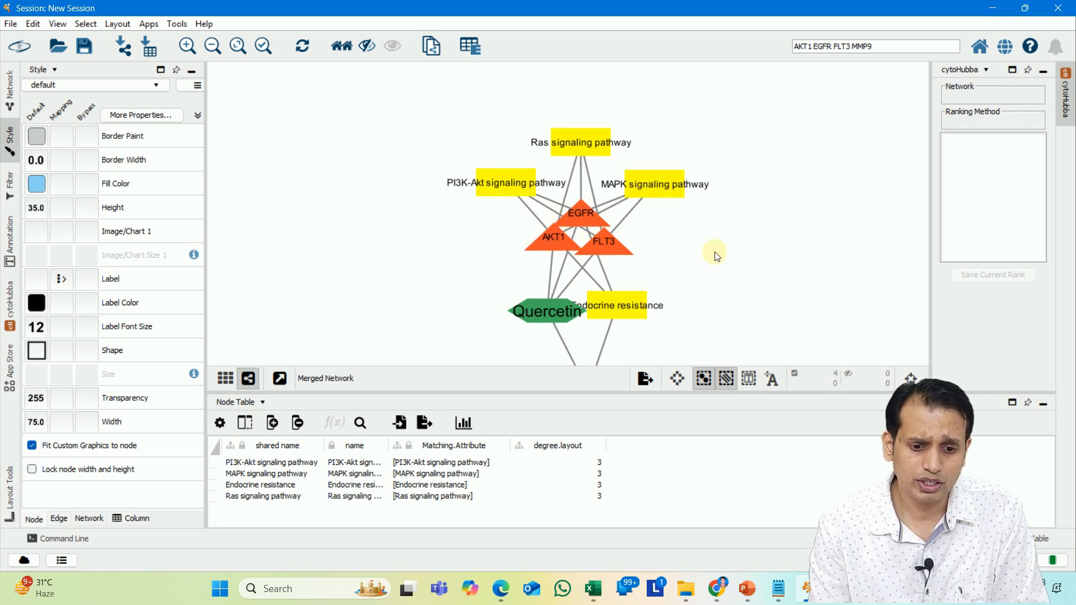
left_click_drag(730, 211, 737, 116)
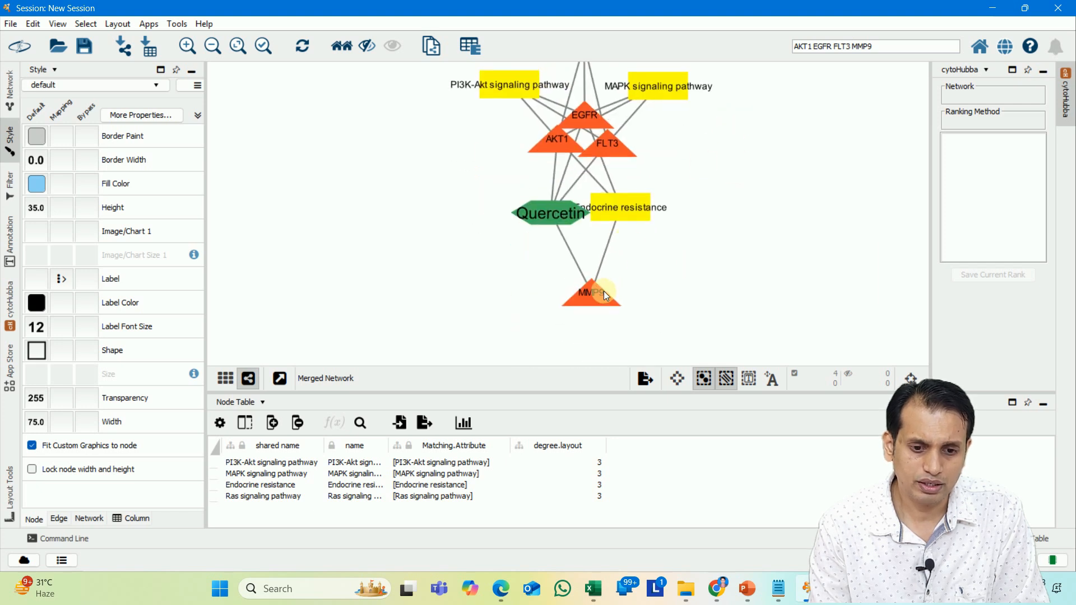
left_click_drag(704, 255, 712, 296)
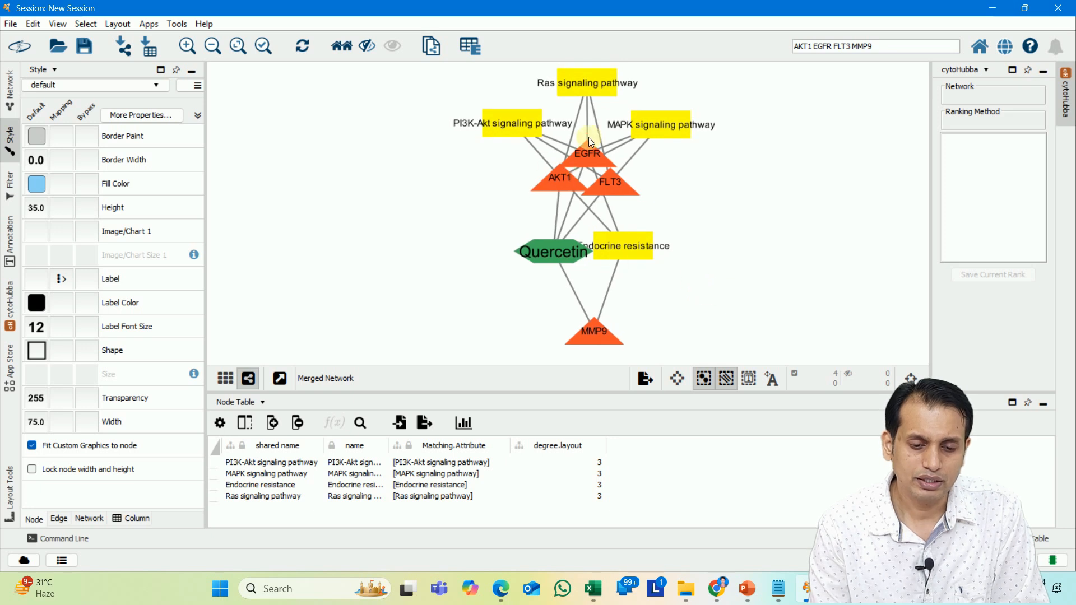
left_click(751, 213)
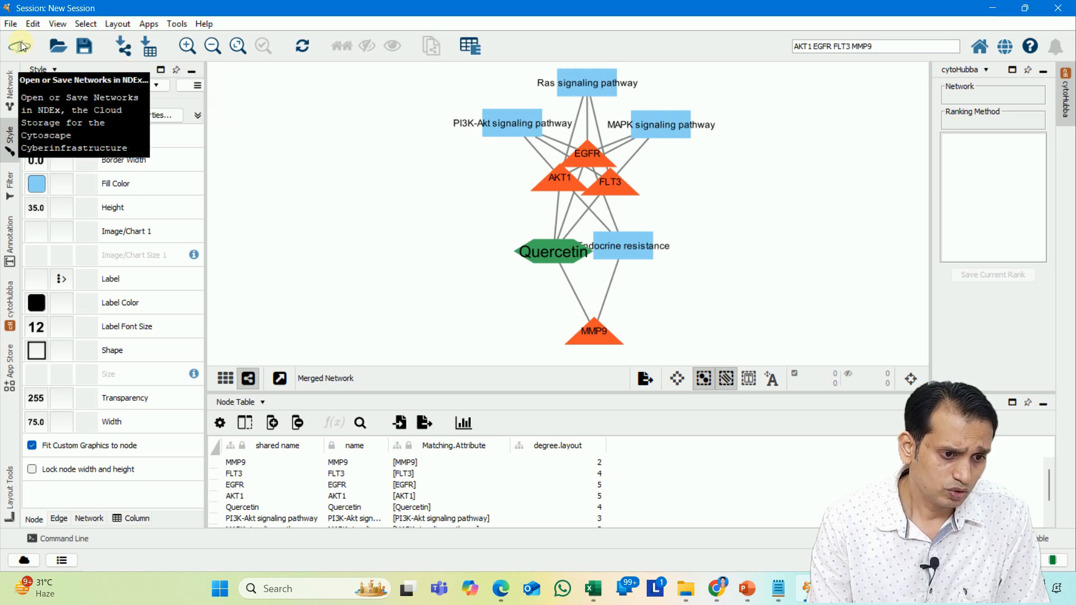
Try to open the recent session DTP network.cys.
left_click(10, 27)
mouse_move(57, 61)
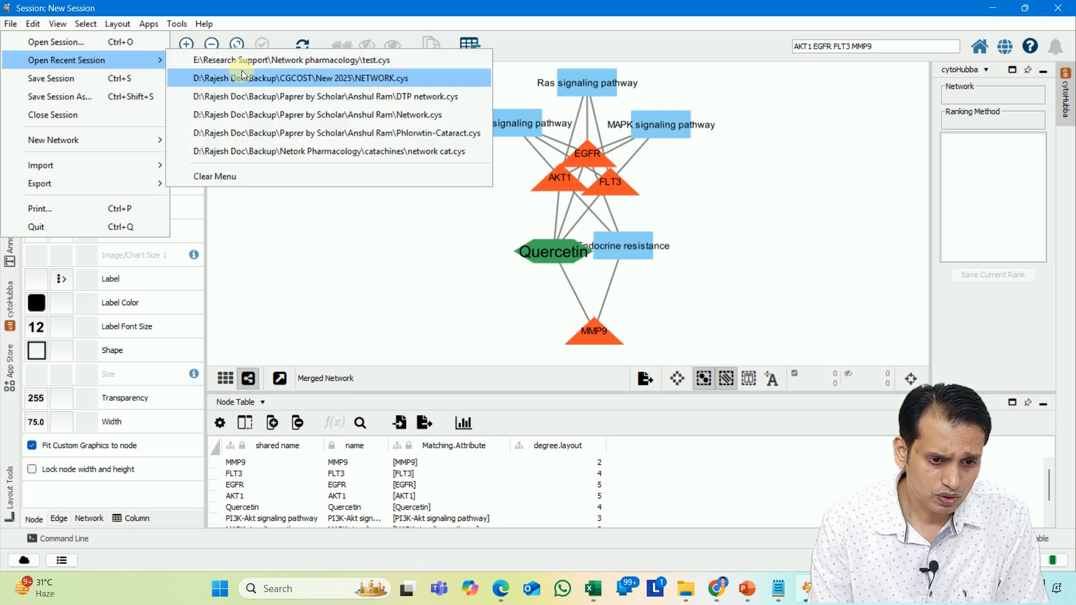
left_click(346, 96)
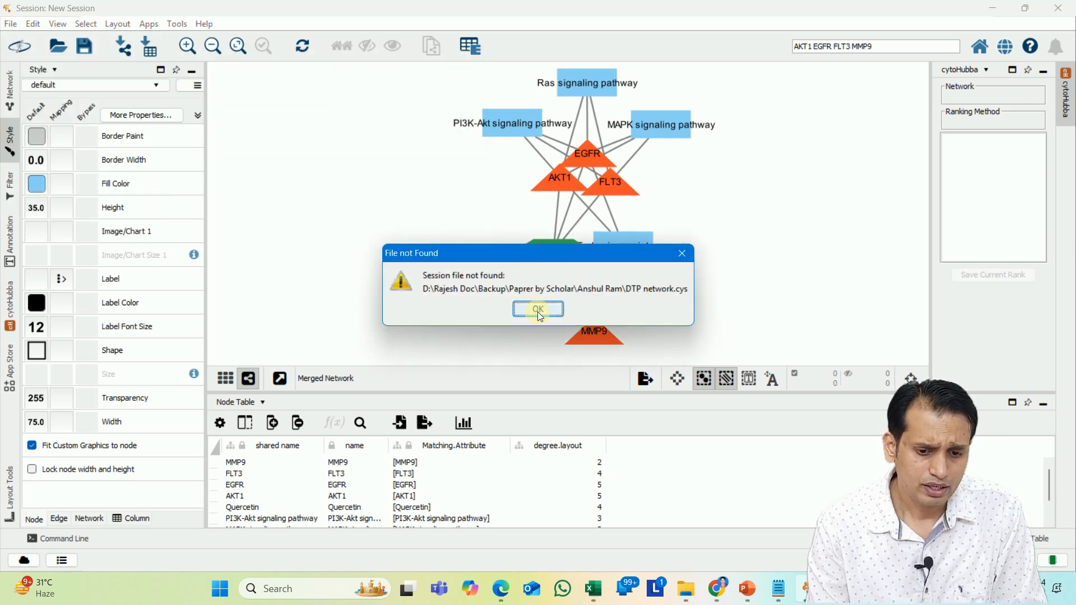
Dismiss the missing-file notice and open the recent session network cat.cys to view its Pathway Target network.
left_click(682, 253)
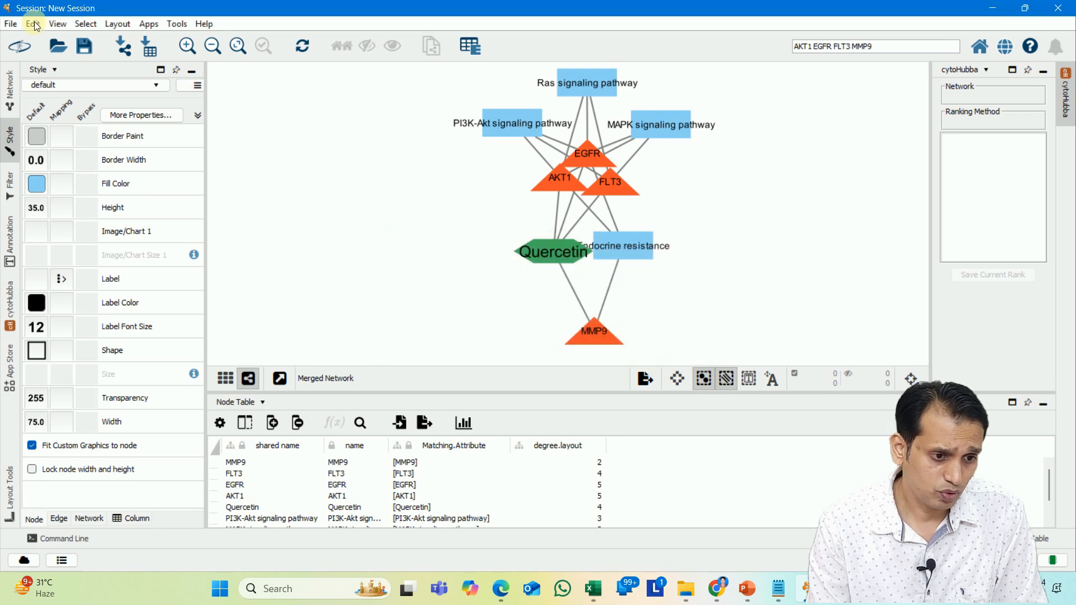
left_click(11, 24)
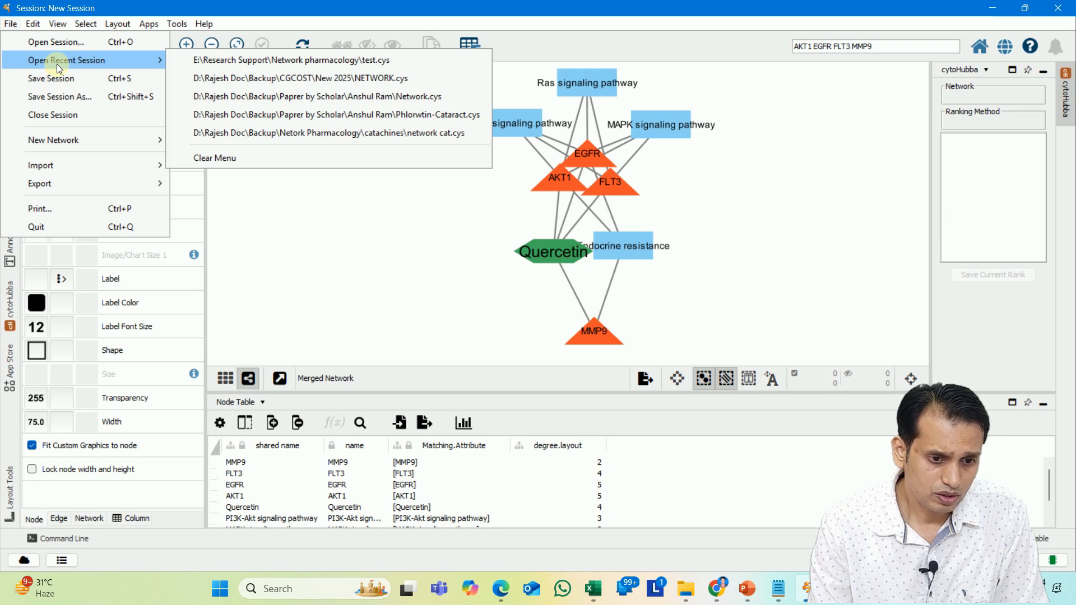
left_click(329, 133)
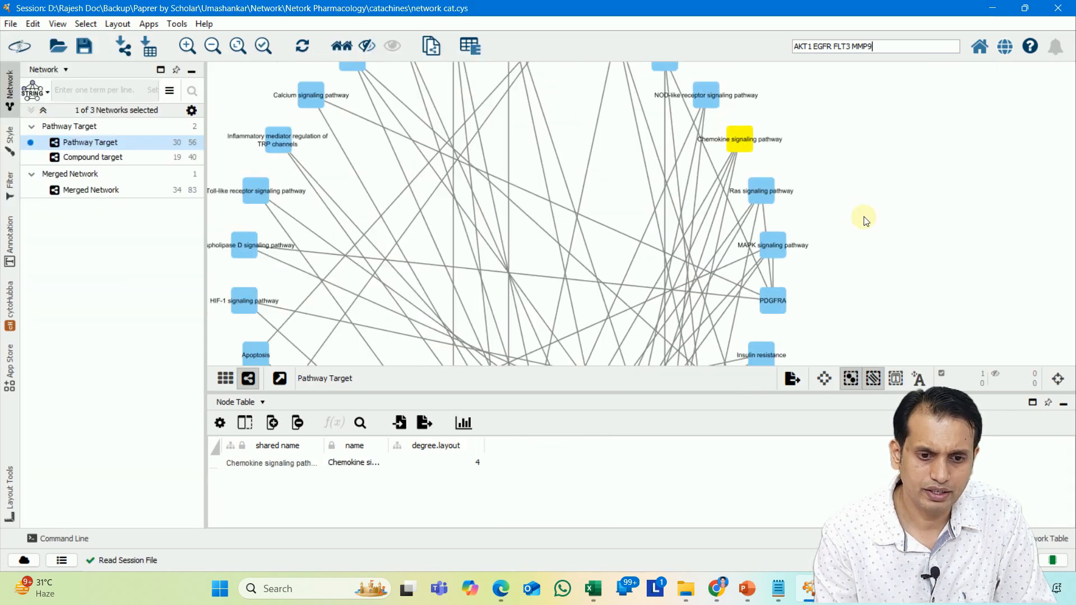
scroll(866, 221, "down", 3)
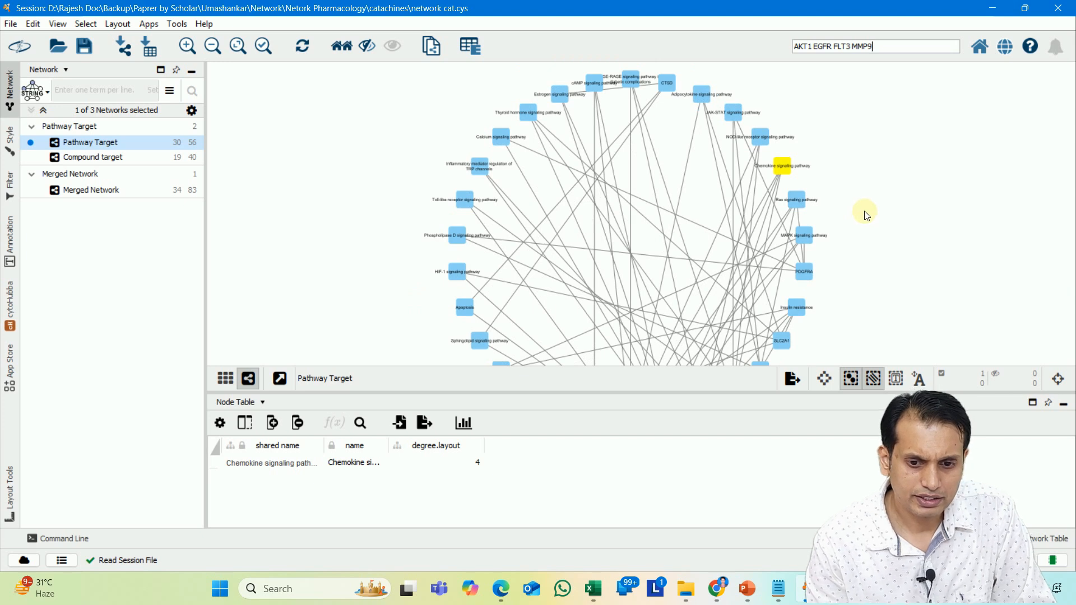
left_click_drag(899, 271, 853, 253)
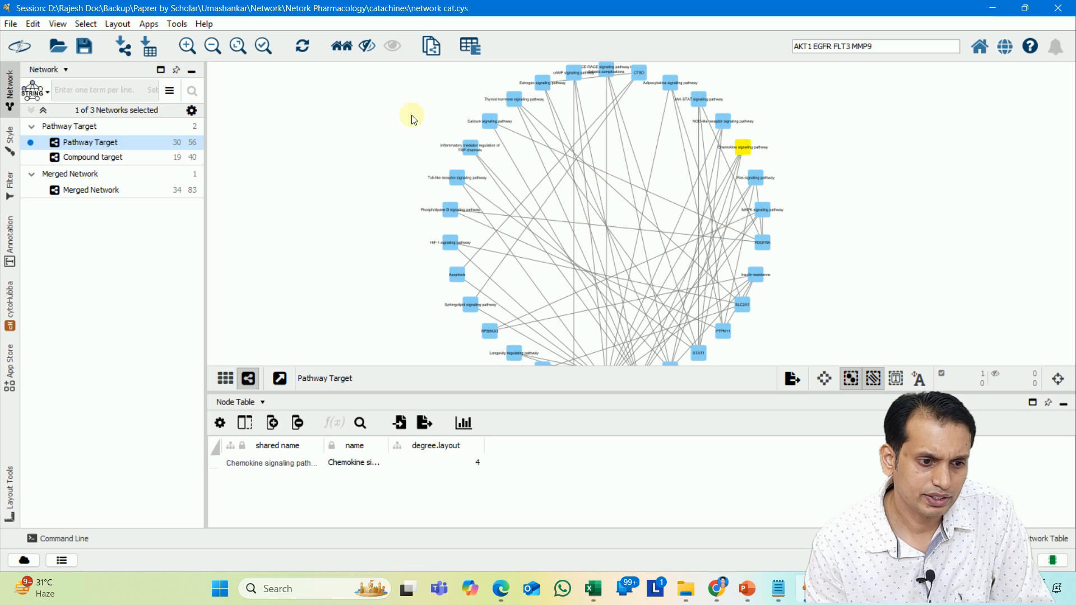
Display the Compound target and Pathway Target networks alternately to compare them, ending on Compound target.
left_click(109, 161)
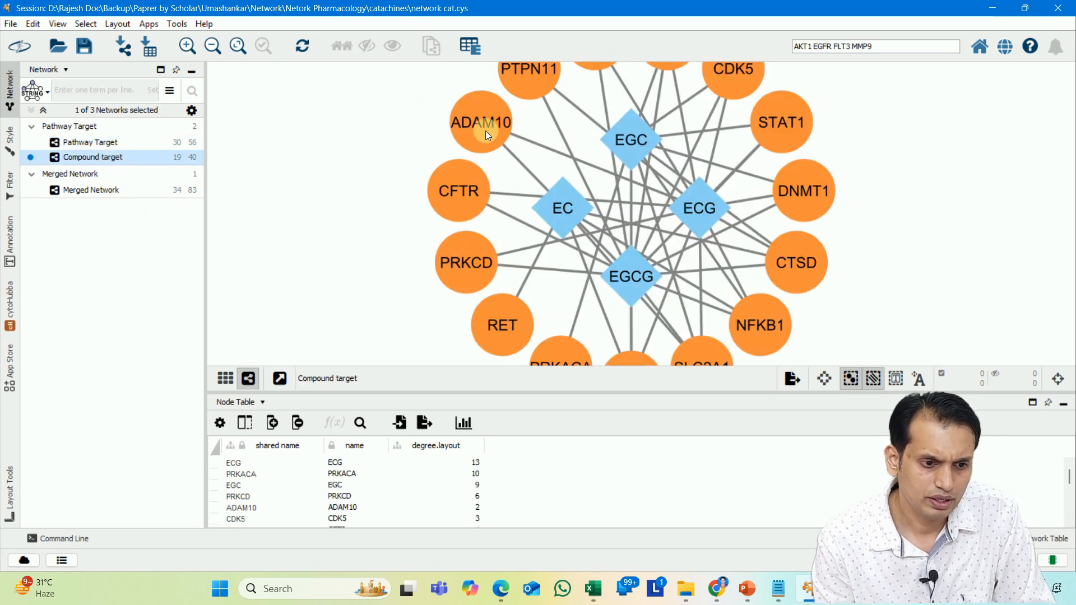
scroll(546, 150, "down", 3)
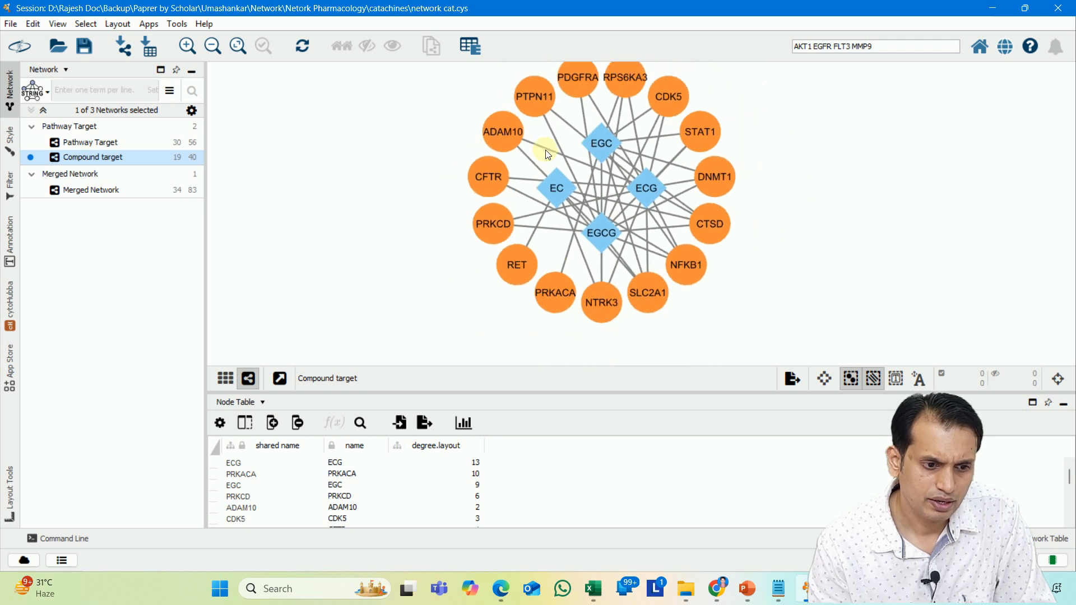
left_click(92, 142)
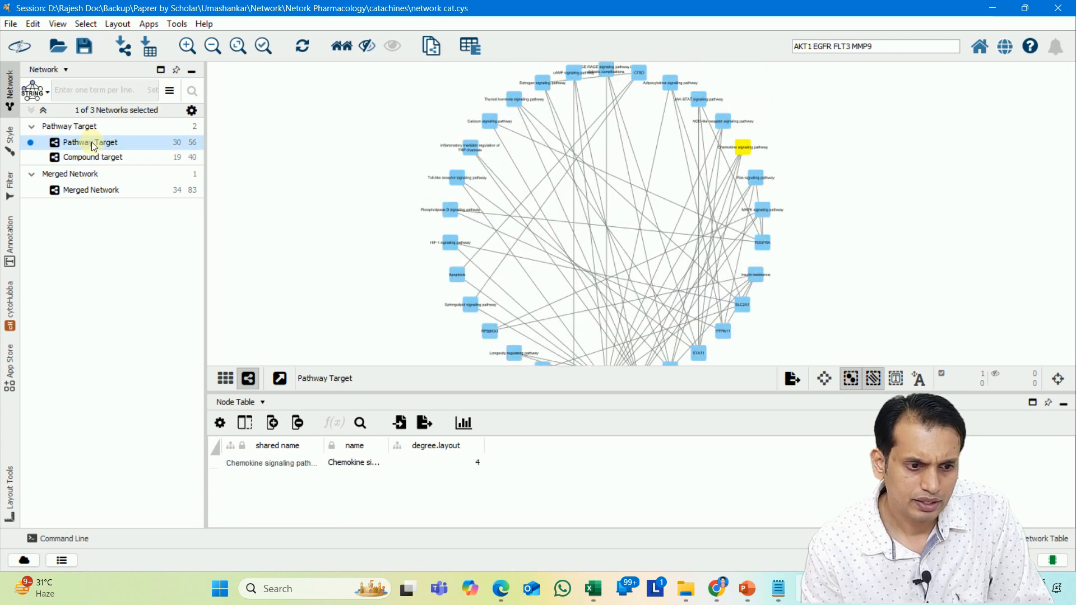
left_click(93, 158)
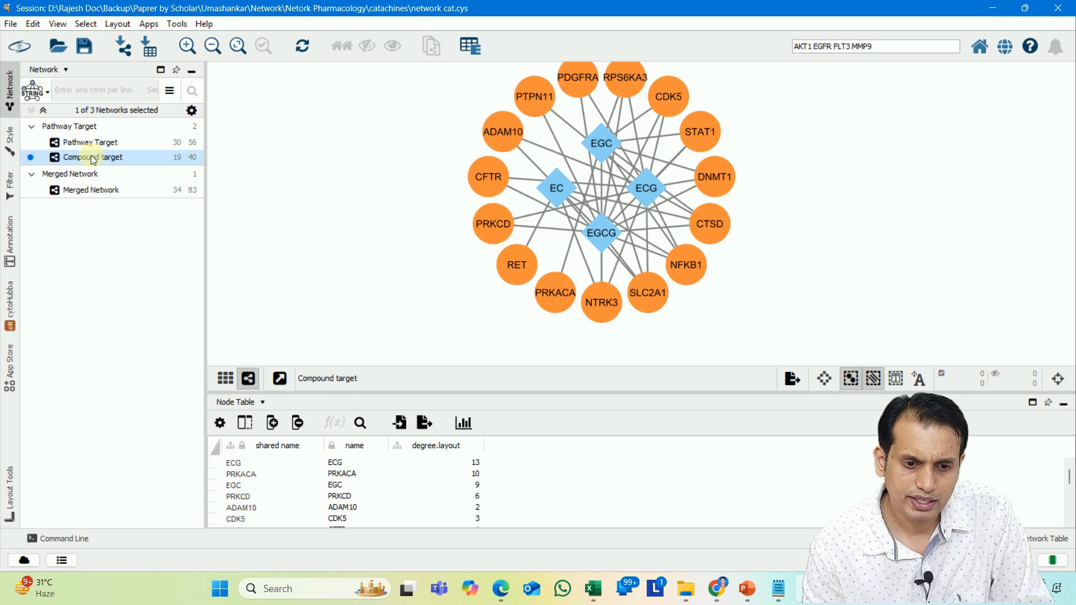
Display the Merged Network and shrink the Node Table so the whole network fits in view.
left_click(119, 193)
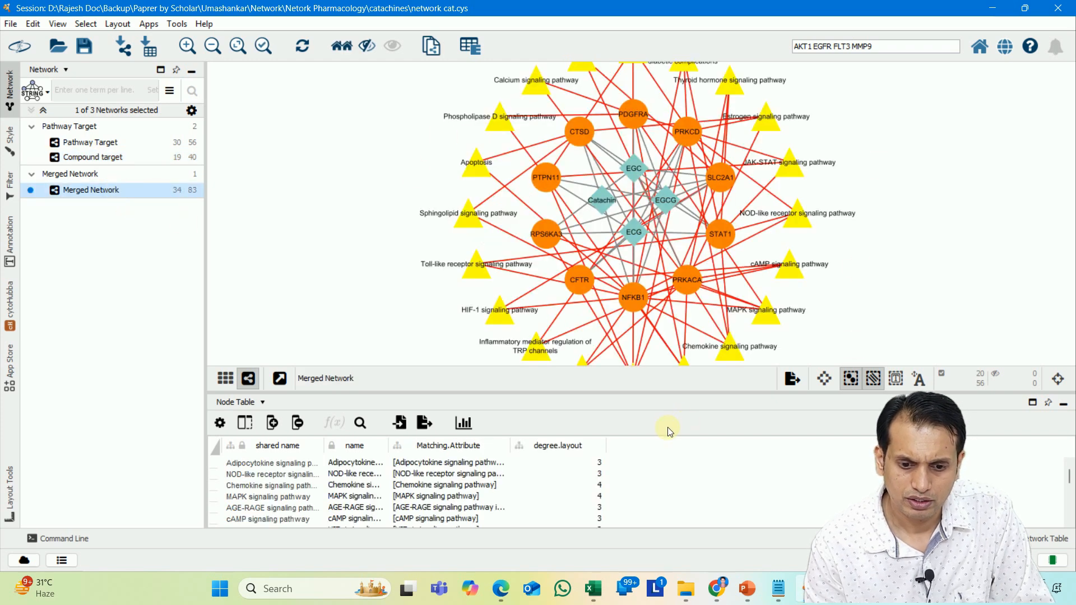
left_click_drag(674, 393, 683, 470)
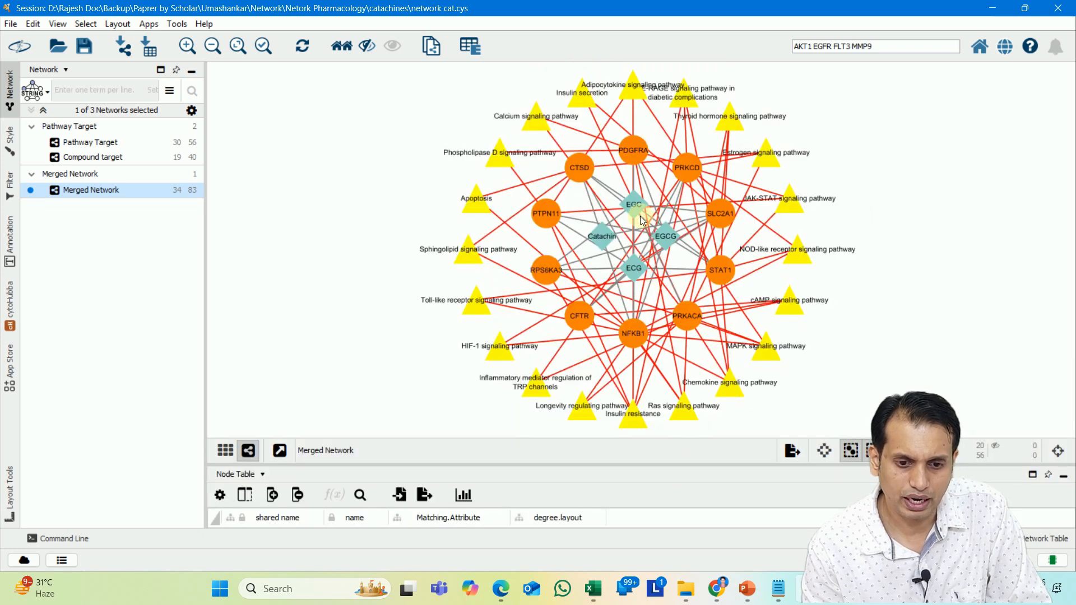